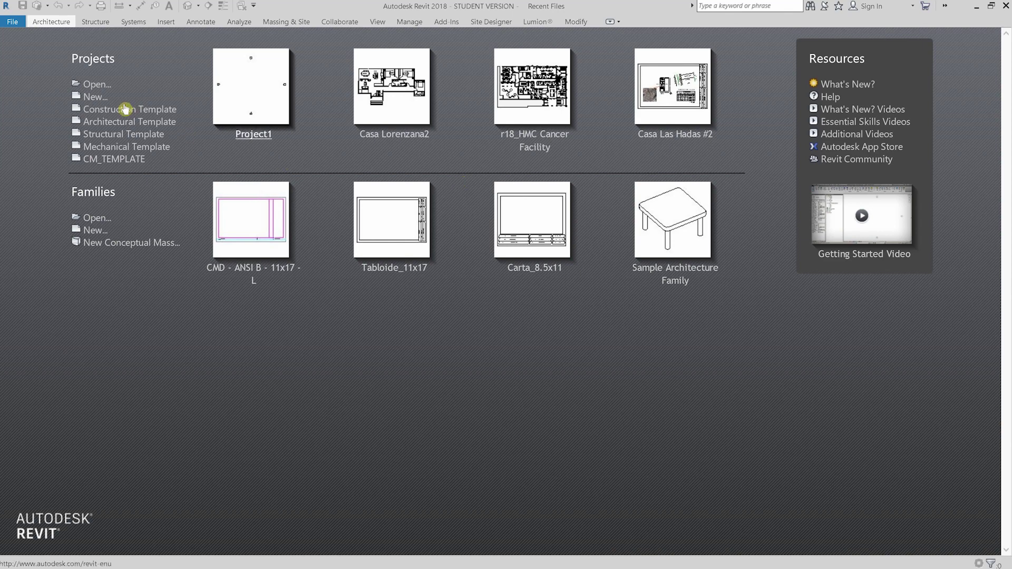
Step: Create a new project template based on the Architectural Template
{"action": "left_click", "coordinate": [95, 97]}
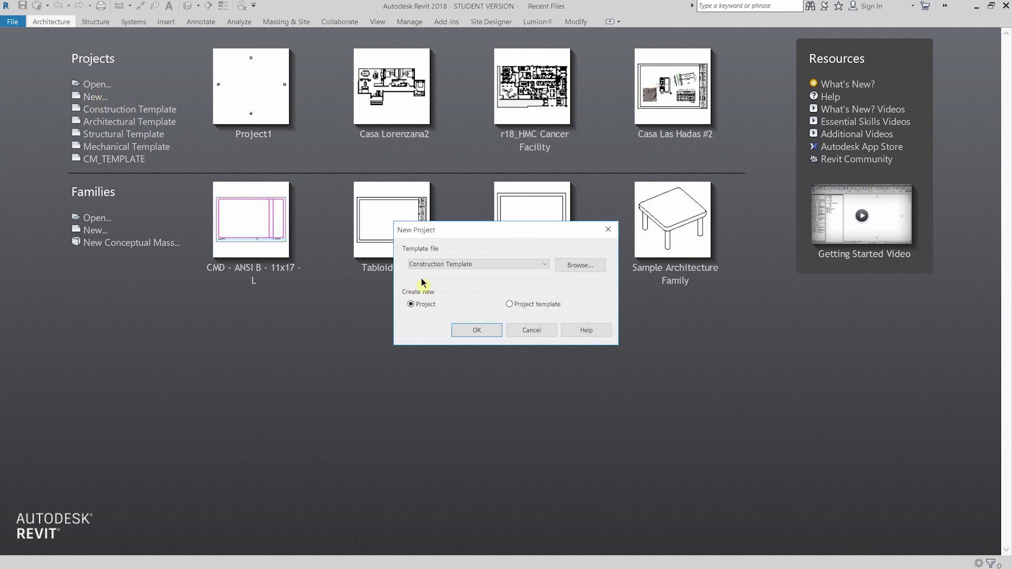
{"action": "left_click", "coordinate": [434, 263]}
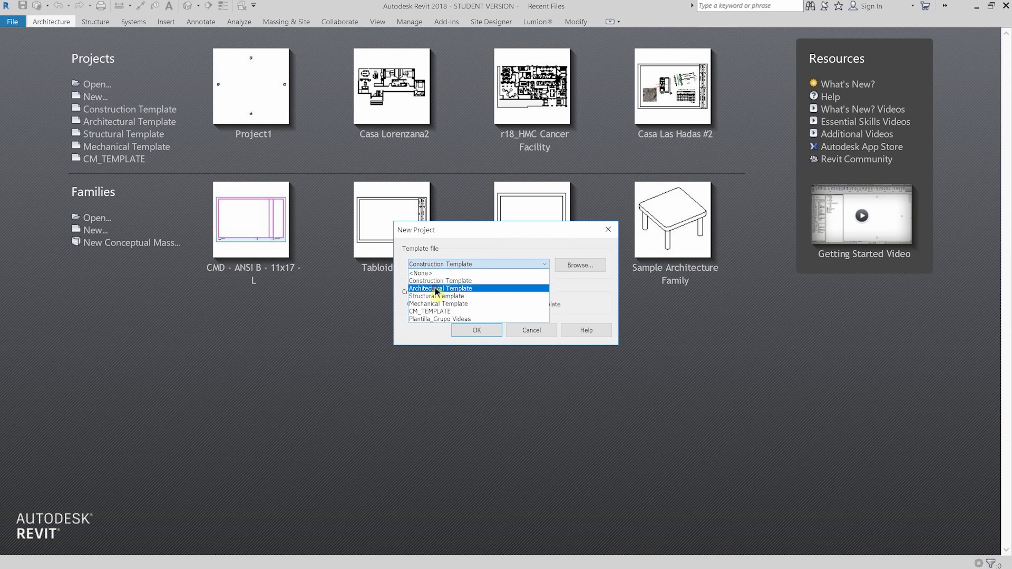
{"action": "left_click", "coordinate": [435, 289]}
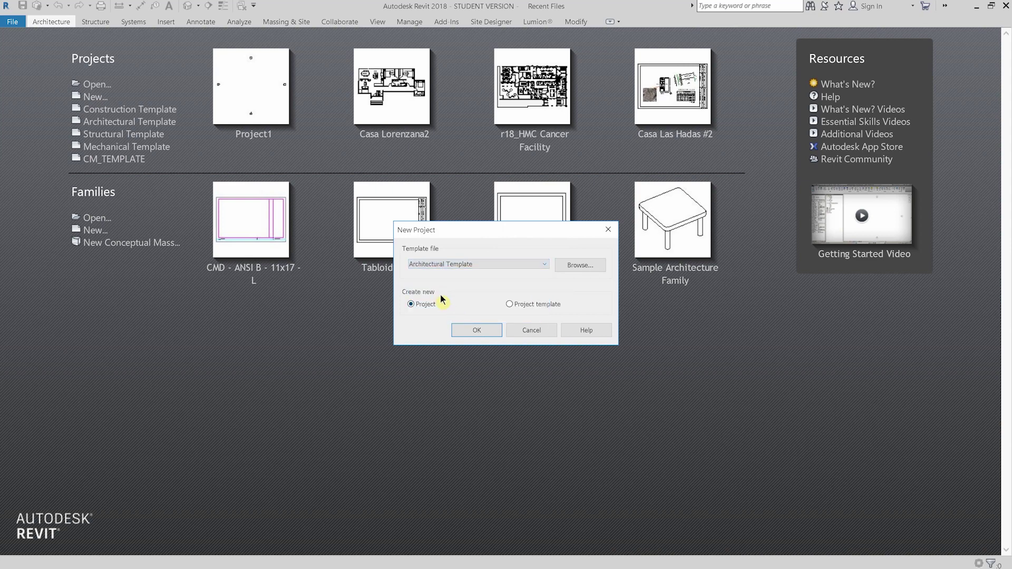
{"action": "left_click", "coordinate": [509, 305]}
{"action": "left_click", "coordinate": [477, 330]}
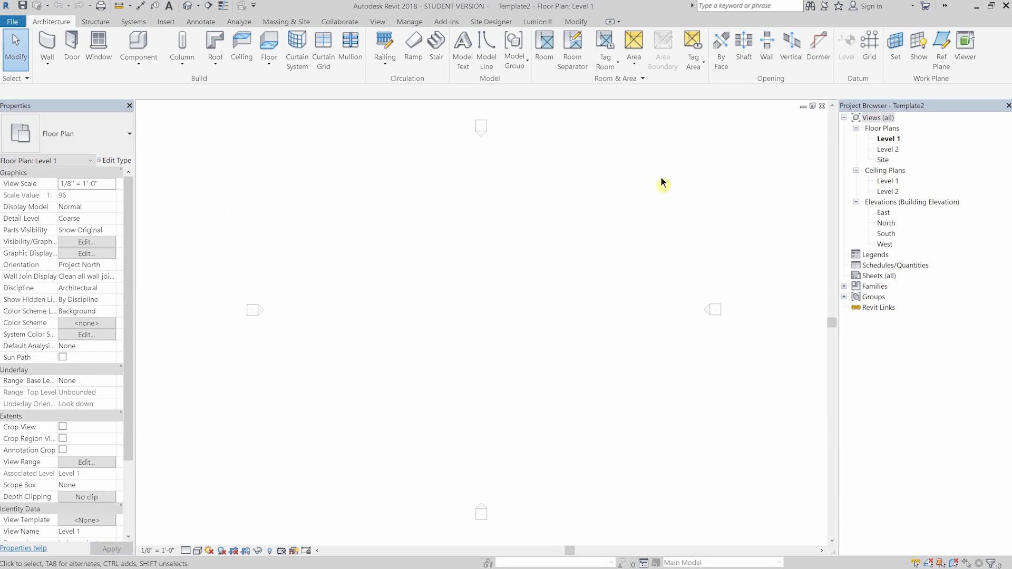
Step: Start the Wall command and examine the available wall types
{"action": "left_click", "coordinate": [46, 42]}
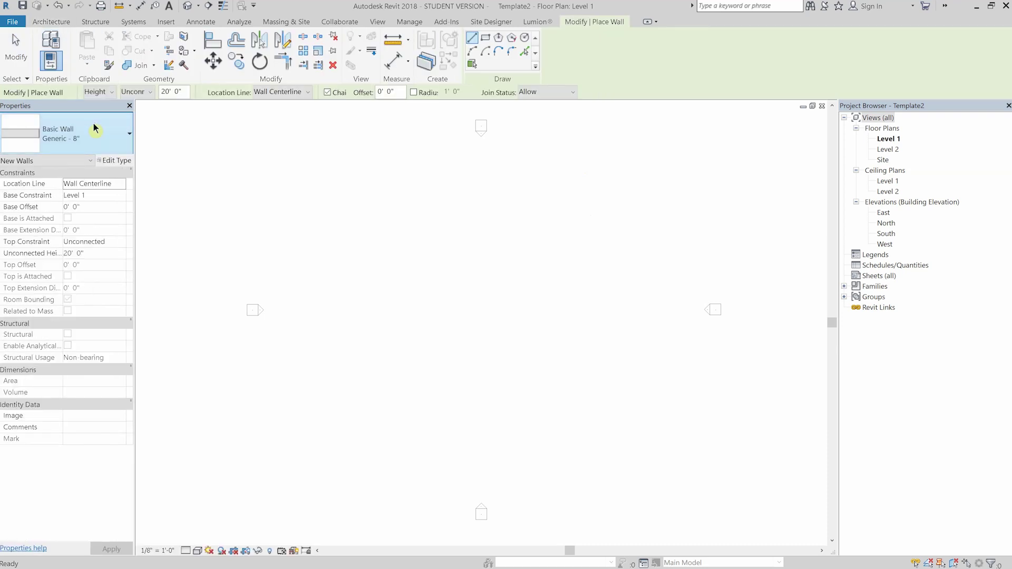
{"action": "left_click", "coordinate": [92, 130]}
{"action": "scroll", "coordinate": [74, 224], "scroll_direction": "down", "scroll_amount": 3}
{"action": "scroll", "coordinate": [72, 224], "scroll_direction": "up", "scroll_amount": 3}
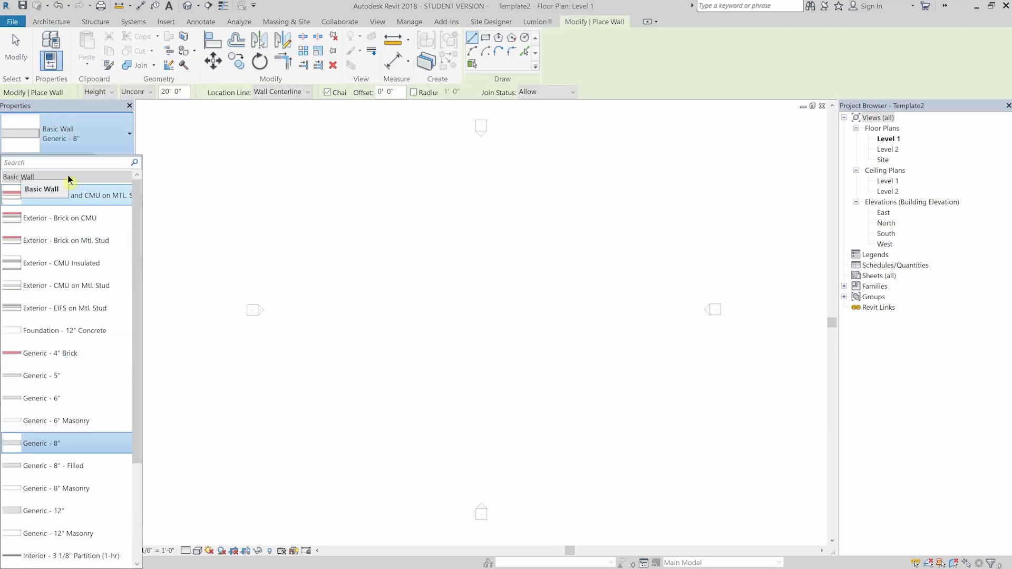
{"action": "left_click", "coordinate": [58, 24]}
{"action": "left_click", "coordinate": [58, 24]}
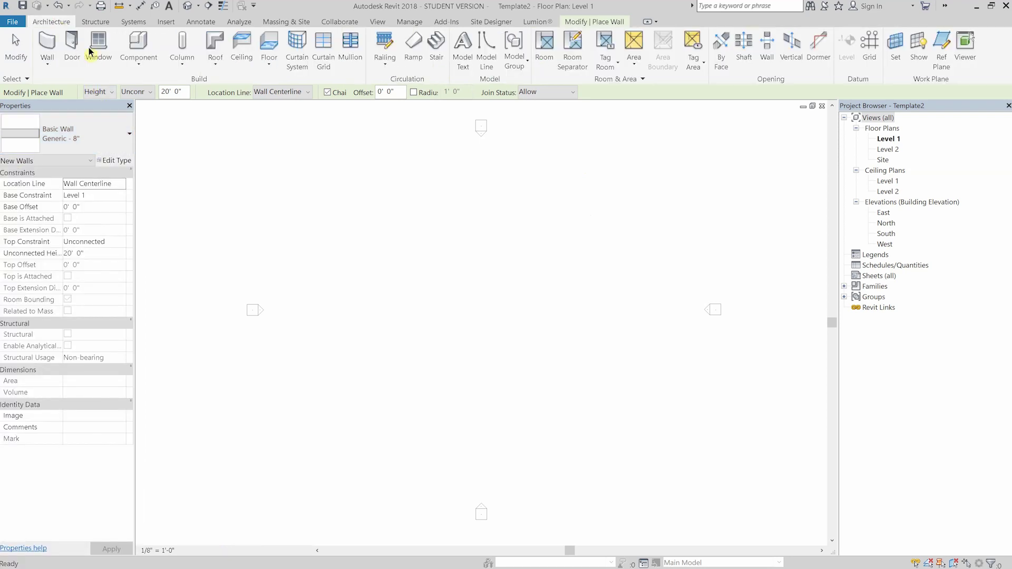
Step: Examine the available window types and door types, and leave the placement command without placing anything
{"action": "left_click", "coordinate": [99, 44]}
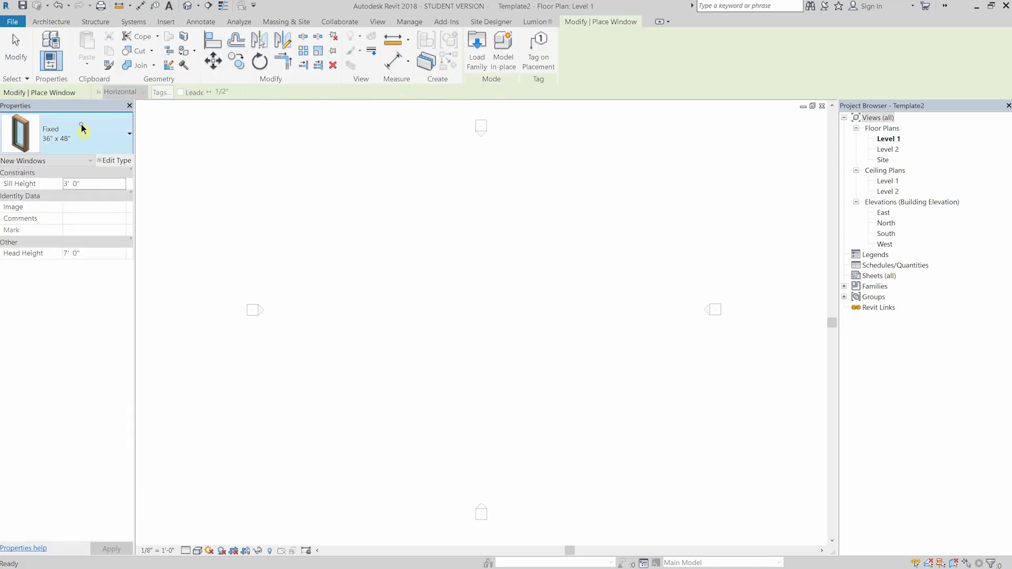
{"action": "left_click", "coordinate": [85, 129]}
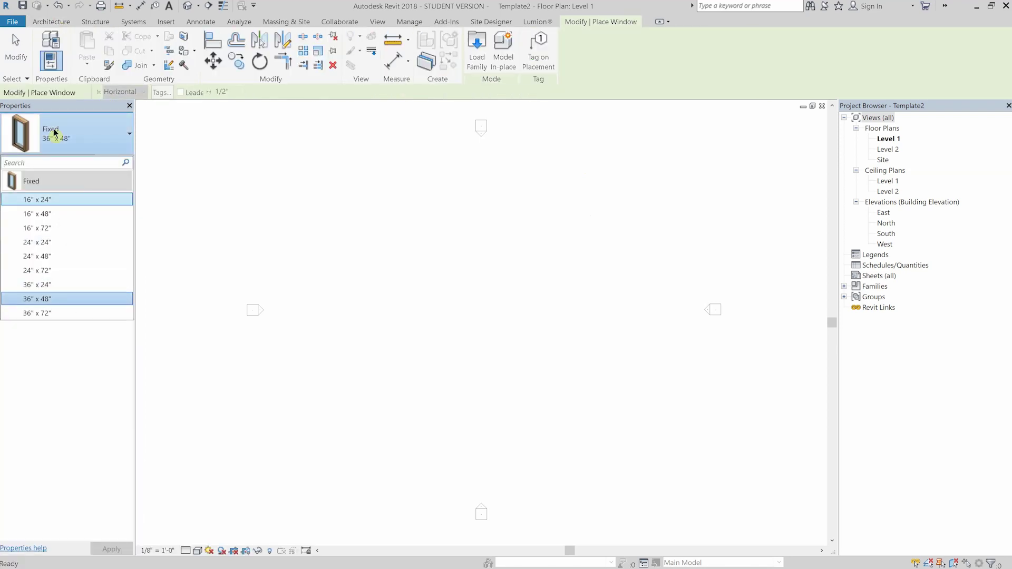
{"action": "left_click", "coordinate": [44, 23]}
{"action": "left_click", "coordinate": [71, 46]}
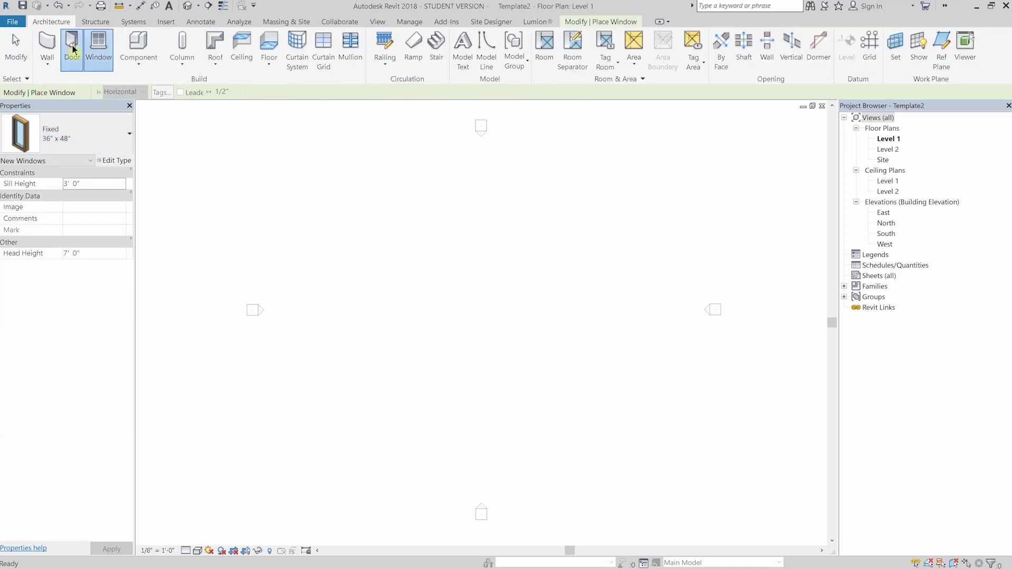
{"action": "left_click", "coordinate": [97, 147]}
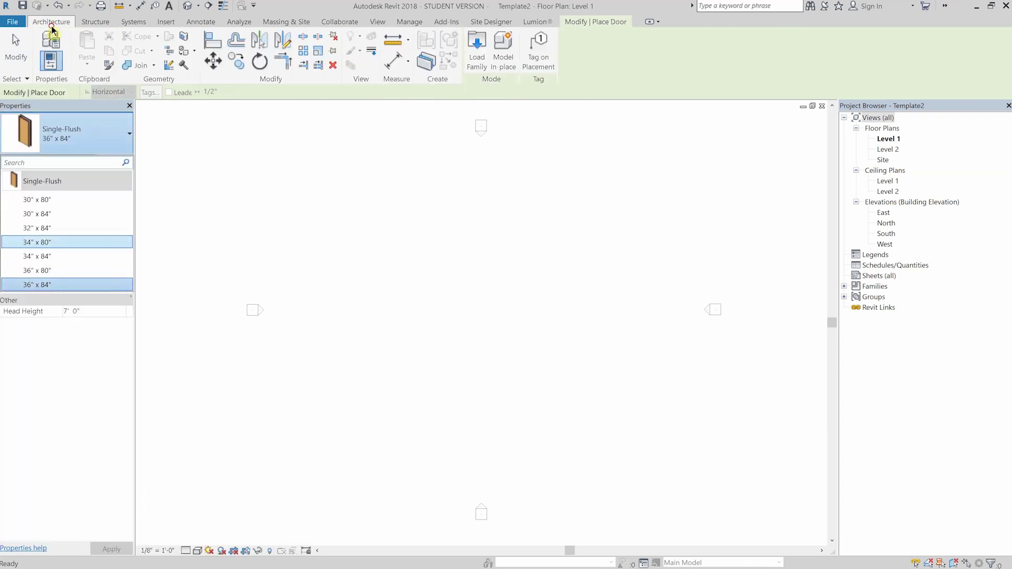
{"action": "left_click", "coordinate": [16, 50]}
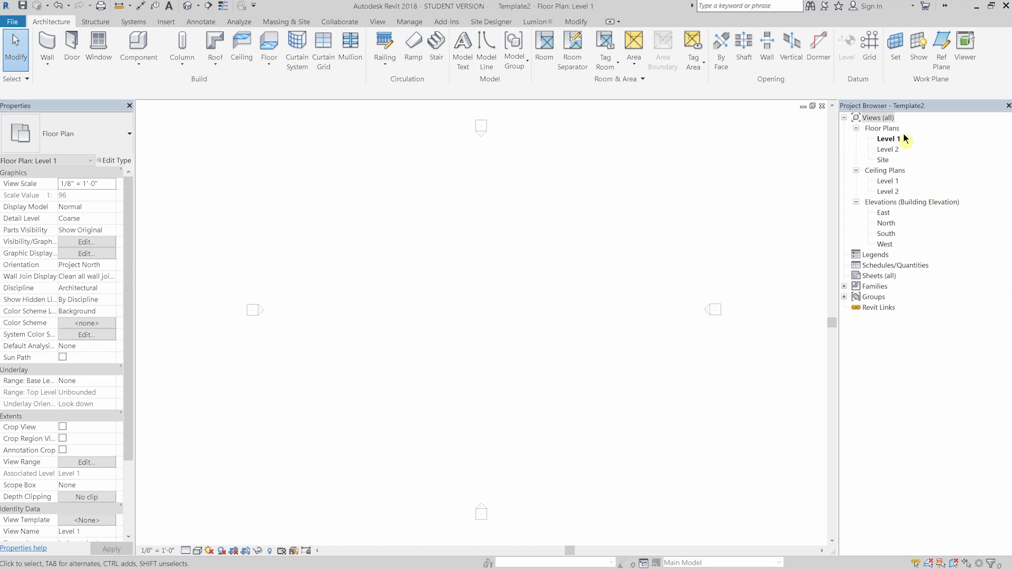
Step: Examine the Basic Wall types among the project's families, including the options for Exterior - Brick and CMU on MTL. Stud, and collapse the list
{"action": "left_click", "coordinate": [844, 287]}
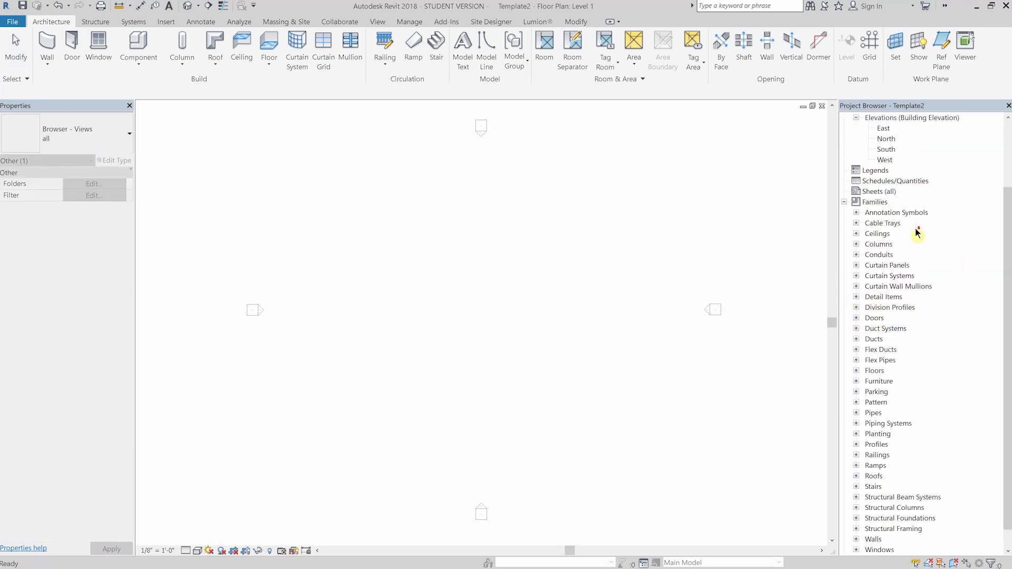
{"action": "scroll", "coordinate": [916, 232], "scroll_direction": "down", "scroll_amount": 2}
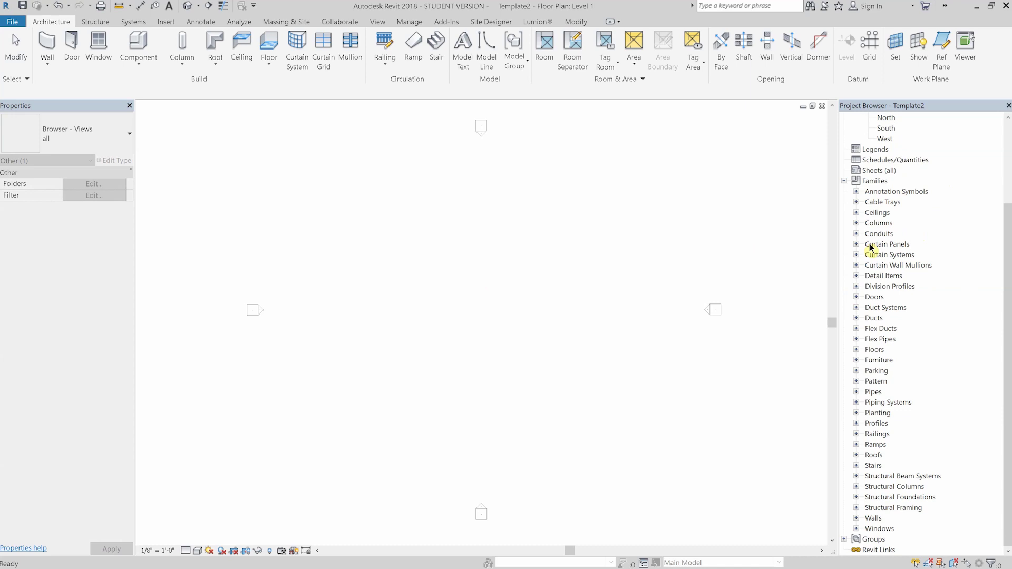
{"action": "left_click", "coordinate": [856, 519]}
{"action": "scroll", "coordinate": [891, 492], "scroll_direction": "down", "scroll_amount": 1}
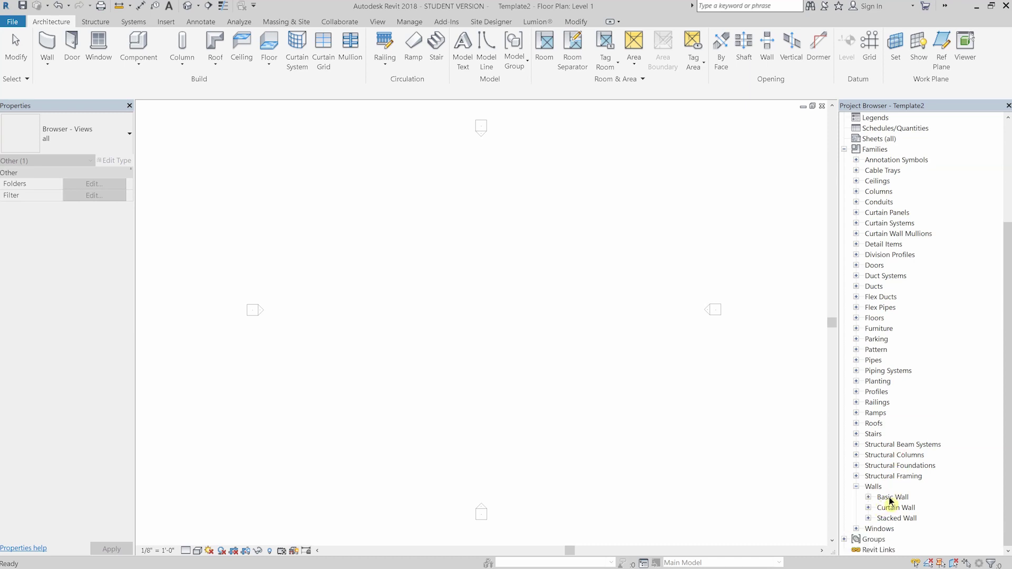
{"action": "left_click", "coordinate": [868, 497]}
{"action": "scroll", "coordinate": [888, 411], "scroll_direction": "down", "scroll_amount": 2}
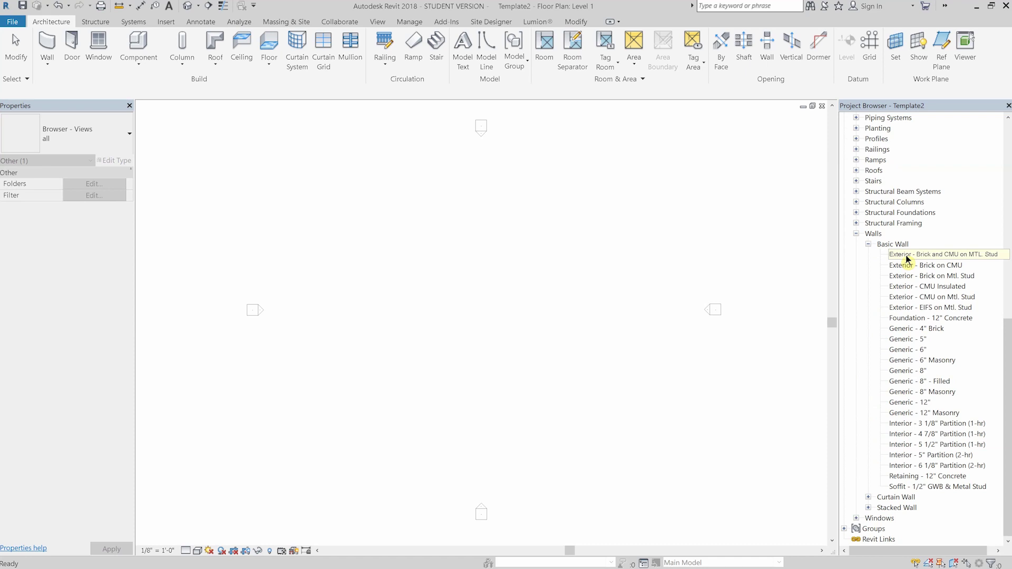
{"action": "left_click", "coordinate": [908, 258]}
{"action": "right_click", "coordinate": [907, 259]}
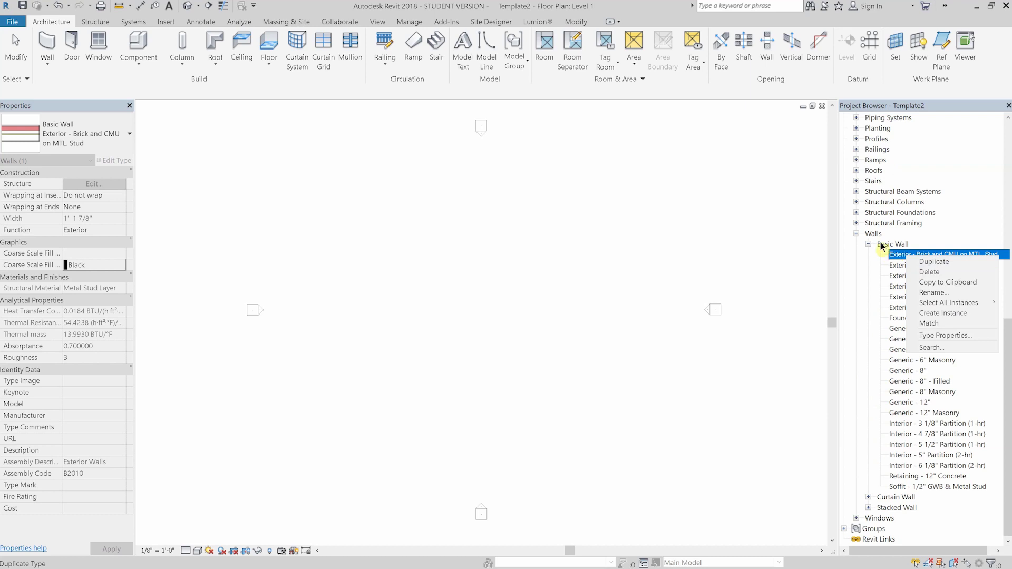
{"action": "left_click", "coordinate": [856, 233]}
{"action": "left_click", "coordinate": [844, 265]}
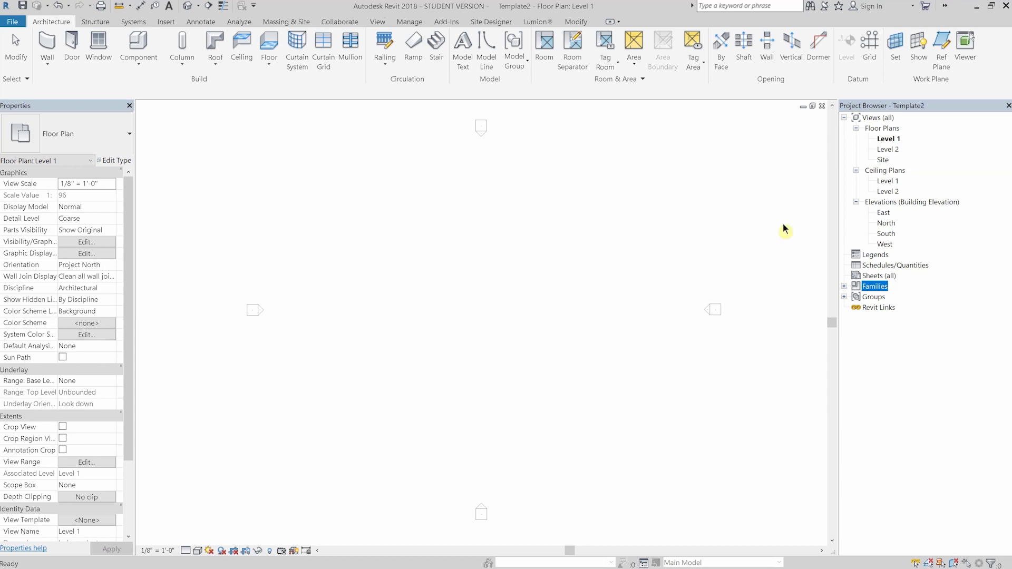
Step: Duplicate the Level 1 floor plan view four times, making each duplicate from the most recent copy
{"action": "right_click", "coordinate": [883, 137]}
{"action": "mouse_move", "coordinate": [898, 211]}
{"action": "left_click", "coordinate": [785, 209]}
{"action": "right_click", "coordinate": [896, 149]}
{"action": "left_click", "coordinate": [785, 219]}
{"action": "left_click", "coordinate": [784, 229]}
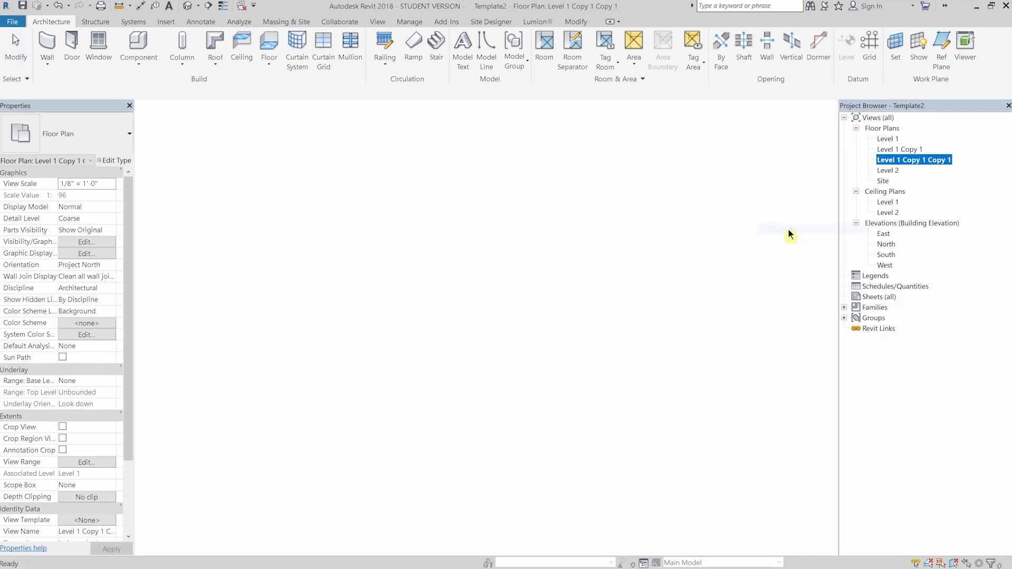
{"action": "right_click", "coordinate": [896, 170]}
{"action": "mouse_move", "coordinate": [896, 239]}
{"action": "left_click", "coordinate": [791, 240]}
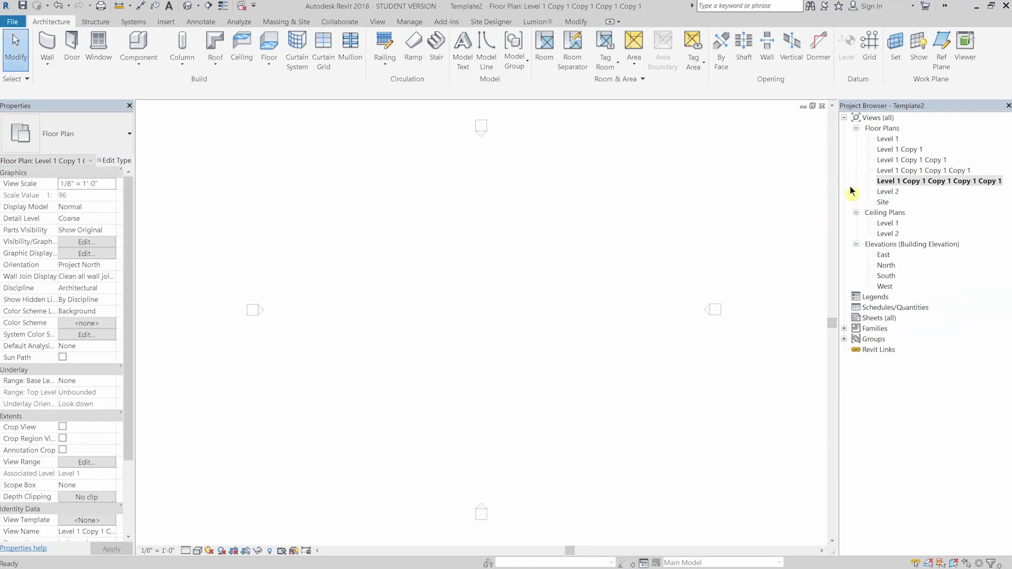
Step: Rename only the original Level 1 floor plan view as "Level 1 - Annotated Floor Plan"
{"action": "right_click", "coordinate": [876, 139]}
{"action": "left_click", "coordinate": [900, 273]}
{"action": "key", "text": "End"}
{"action": "type", "text": "- Annotated Floor Plan"}
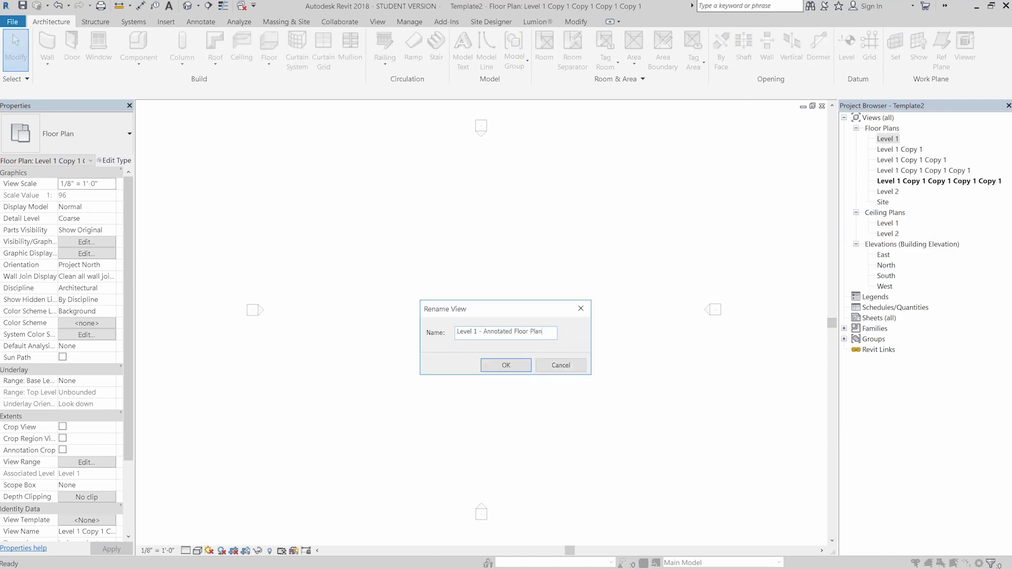
{"action": "key", "text": "Return"}
{"action": "left_click", "coordinate": [580, 299]}
Step: Rename the Level 1 Copy 1 floor plan as "Level 1 - Color Coded Floor Plan"
{"action": "right_click", "coordinate": [875, 149]}
{"action": "left_click", "coordinate": [912, 281]}
{"action": "key", "text": "End"}
{"action": "key", "text": "BackSpace"}
{"action": "key", "text": "BackSpace"}
{"action": "key", "text": "BackSpace"}
{"action": "key", "text": "BackSpace"}
{"action": "key", "text": "BackSpace"}
{"action": "key", "text": "BackSpace"}
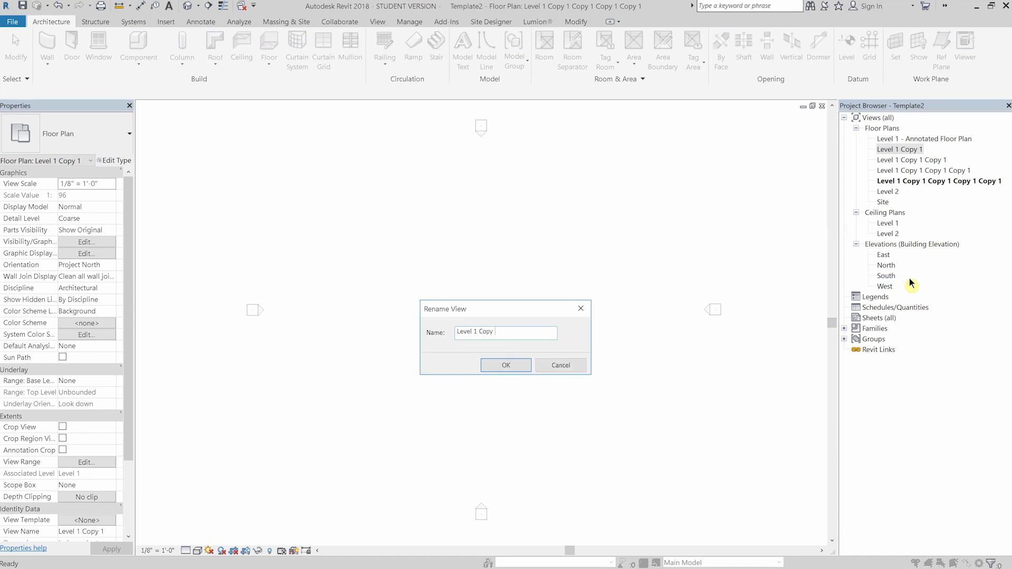
{"action": "type", "text": "- Color Coded Floor Plan"}
{"action": "key", "text": "Return"}
Step: Rename the second Level 1 floor plan copy as "Level 1 - Demolition Plan"
{"action": "right_click", "coordinate": [907, 160]}
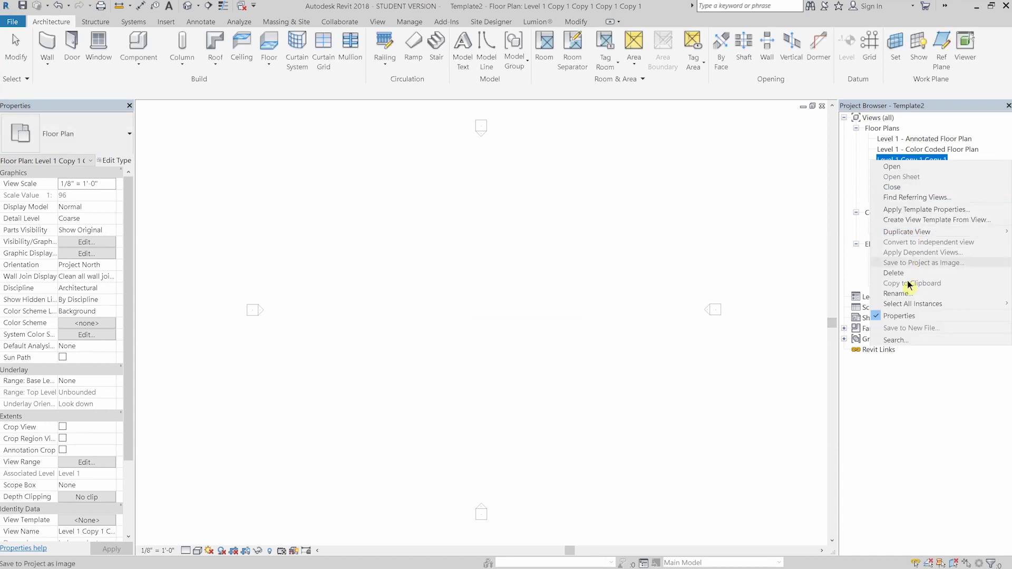
{"action": "left_click", "coordinate": [913, 292]}
{"action": "left_click_drag", "start_coordinate": [474, 331], "coordinate": [551, 332]}
{"action": "type", "text": "- Demolition Plan"}
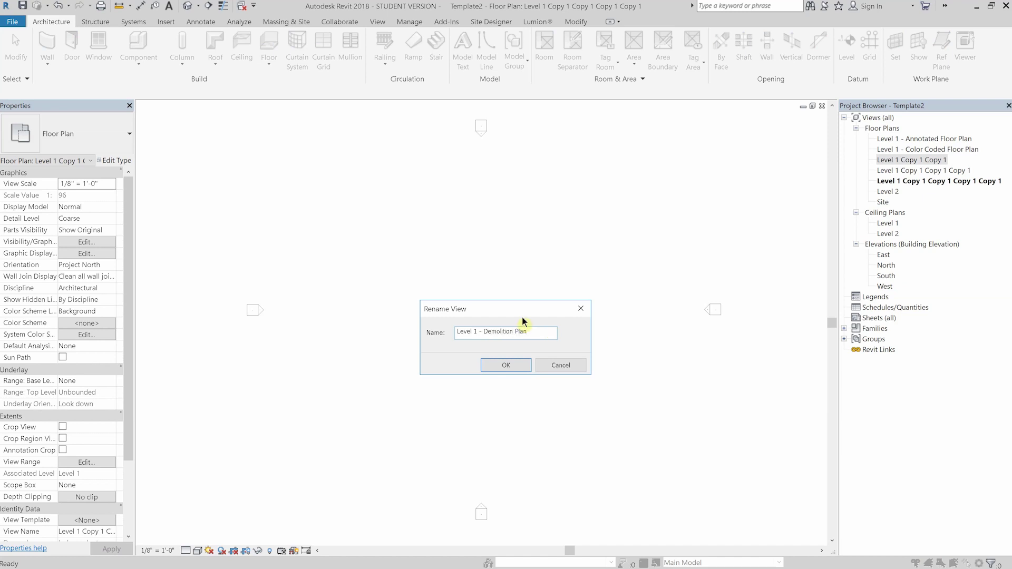
{"action": "key", "text": "Return"}
Step: Rename the third Level 1 floor plan copy as "Level 1 - Dimensioned Floor Plan"
{"action": "right_click", "coordinate": [920, 170]}
{"action": "left_click", "coordinate": [898, 304]}
{"action": "left_click_drag", "start_coordinate": [479, 332], "coordinate": [550, 321]}
{"action": "type", "text": "- "}
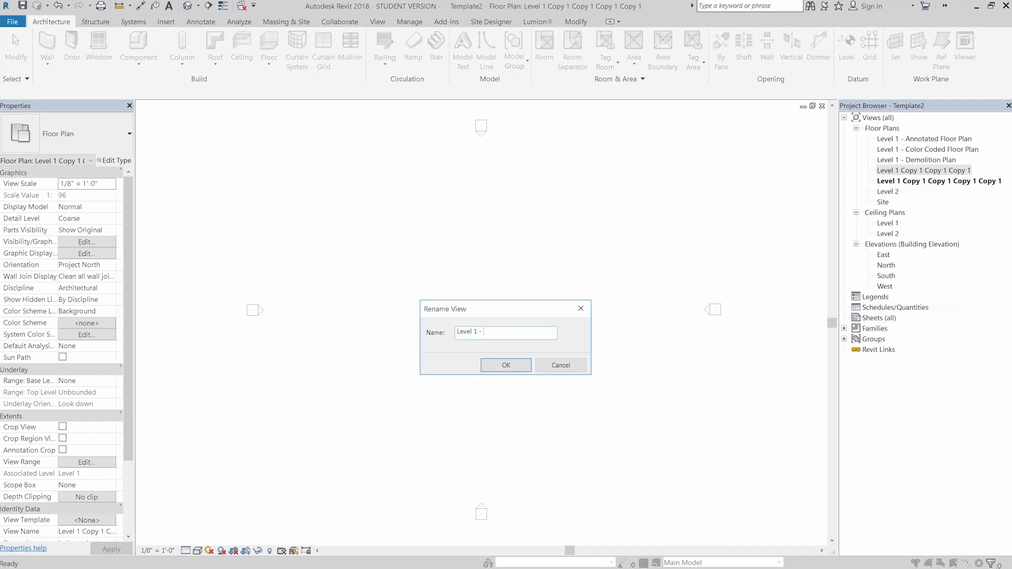
{"action": "type", "text": "Dimensioned Floor Plan"}
{"action": "key", "text": "Return"}
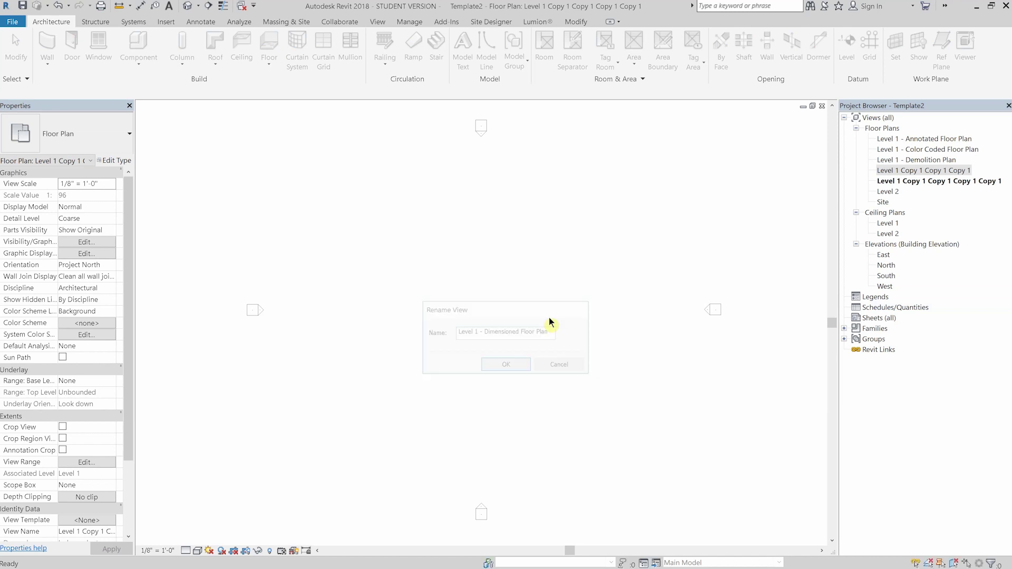
Step: Rename the last Level 1 floor plan copy as "Level 1 - Furniture Floor Plan"
{"action": "right_click", "coordinate": [902, 182]}
{"action": "left_click", "coordinate": [896, 310]}
{"action": "left_click_drag", "start_coordinate": [468, 331], "coordinate": [576, 334]}
{"action": "key", "text": "BackSpace"}
{"action": "type", "text": "- Furniture Floor Plan"}
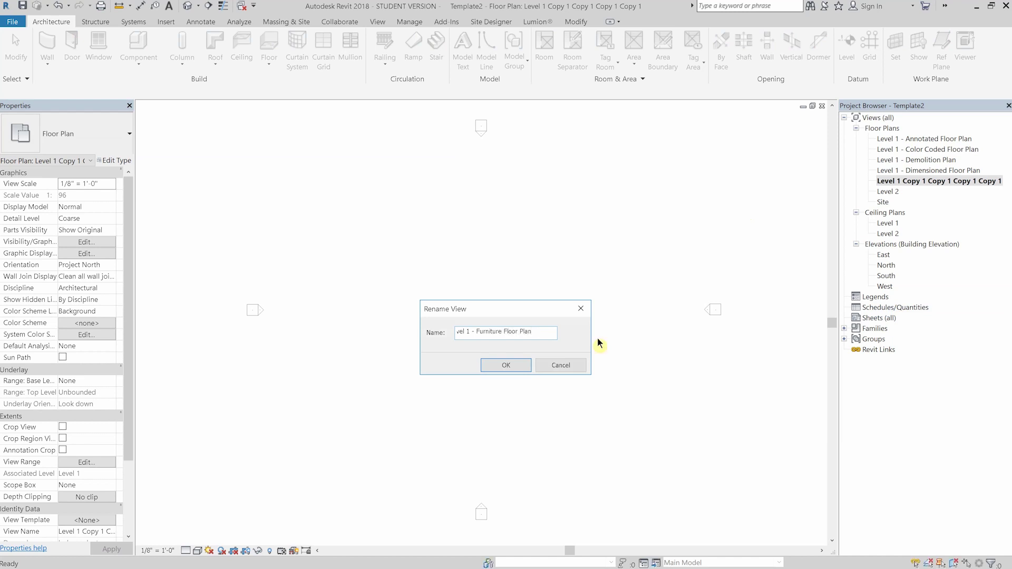
{"action": "key", "text": "Return"}
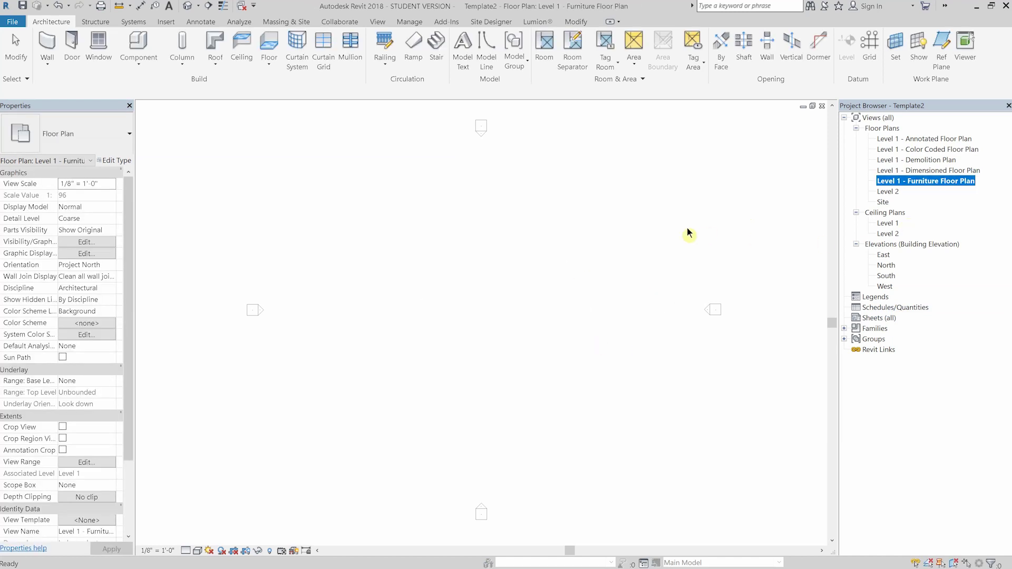
Step: Duplicate the Level 2 floor plan view four times, making each duplicate from the most recent copy
{"action": "left_click", "coordinate": [889, 192]}
{"action": "right_click", "coordinate": [891, 192]}
{"action": "left_click", "coordinate": [788, 259]}
{"action": "right_click", "coordinate": [896, 201]}
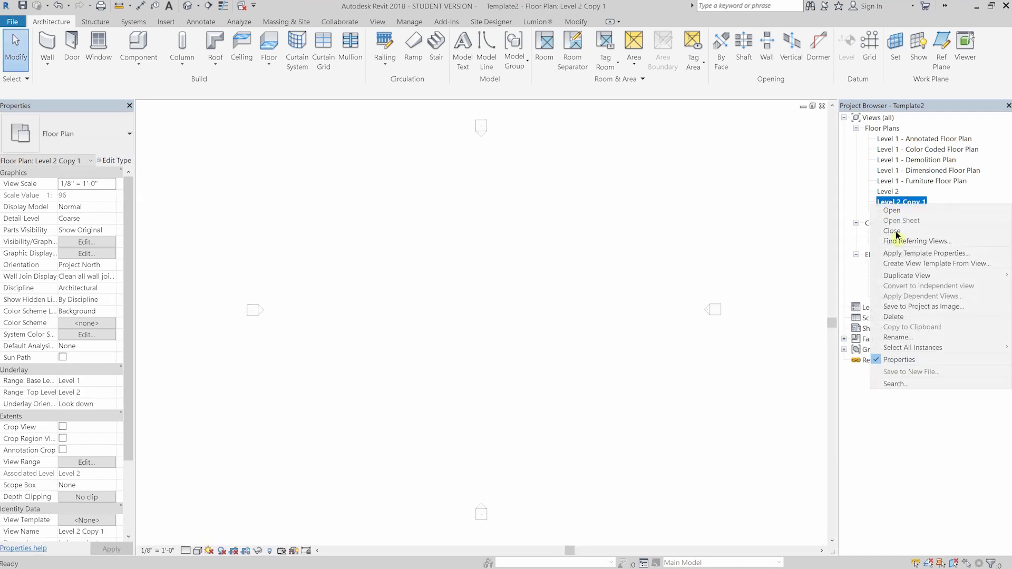
{"action": "mouse_move", "coordinate": [904, 277]}
{"action": "left_click", "coordinate": [788, 271]}
{"action": "right_click", "coordinate": [896, 213]}
{"action": "left_click", "coordinate": [783, 284]}
{"action": "right_click", "coordinate": [895, 224]}
{"action": "left_click", "coordinate": [829, 296]}
{"action": "right_click", "coordinate": [896, 224]}
{"action": "mouse_move", "coordinate": [893, 296]}
{"action": "left_click", "coordinate": [785, 296]}
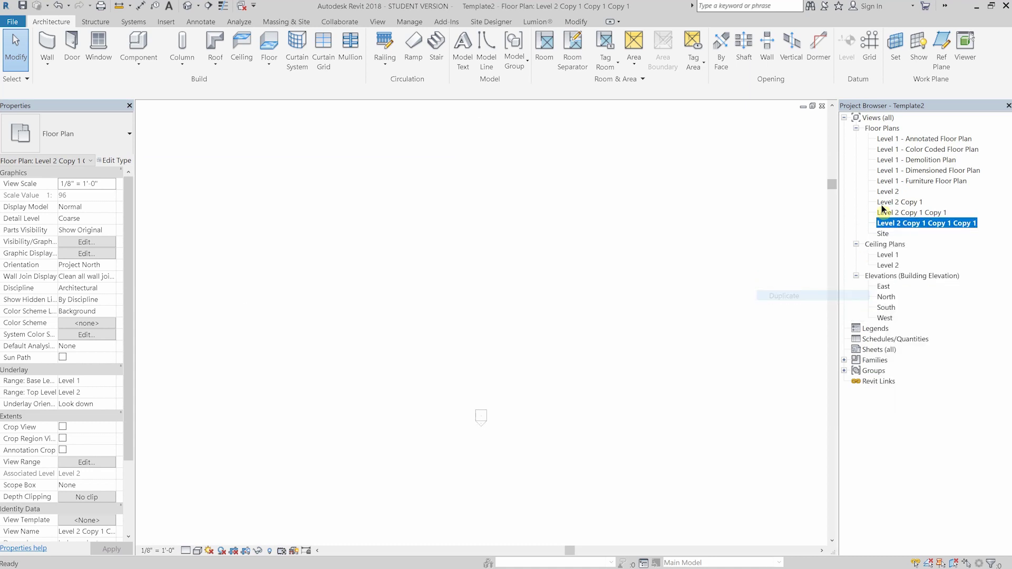
Step: Rename only the original Level 2 floor plan view as "Level 2 - Annotated Floor Plan"
{"action": "right_click", "coordinate": [895, 193]}
{"action": "left_click", "coordinate": [897, 326]}
{"action": "key", "text": "End"}
{"action": "type", "text": "- Annot"}
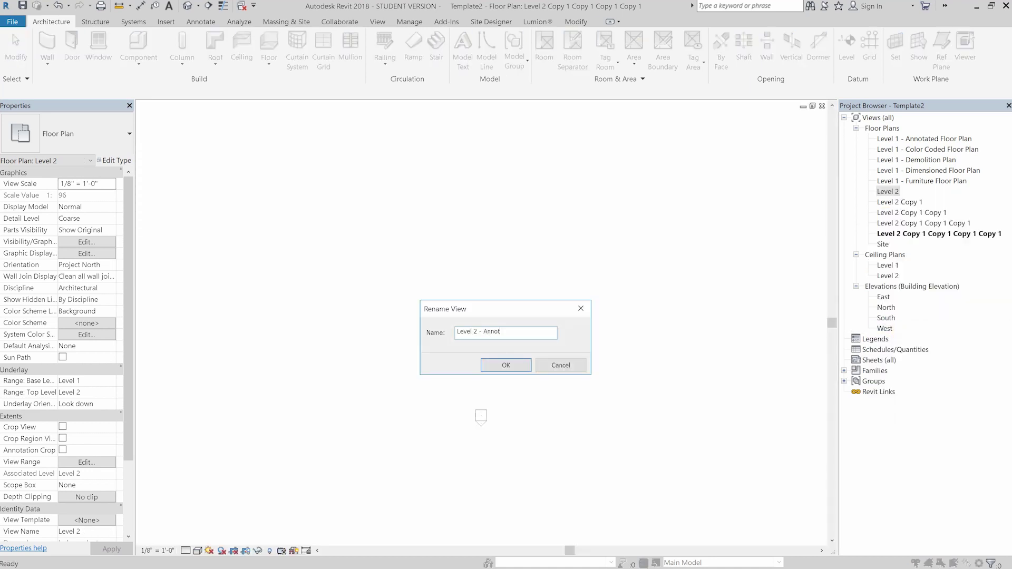
{"action": "type", "text": "ated Floor Plan"}
{"action": "key", "text": "Return"}
{"action": "left_click", "coordinate": [582, 296]}
Step: Rename the Level 2 Copy 1 floor plan as "Level 2 - Color Coded Floor Plan"
{"action": "left_click", "coordinate": [899, 202]}
{"action": "right_click", "coordinate": [896, 201]}
{"action": "left_click", "coordinate": [899, 335]}
{"action": "key", "text": "End"}
{"action": "key", "text": "BackSpace"}
{"action": "key", "text": "BackSpace"}
{"action": "key", "text": "BackSpace"}
{"action": "key", "text": "BackSpace"}
{"action": "key", "text": "BackSpace"}
{"action": "key", "text": "BackSpace"}
{"action": "key", "text": "BackSpace"}
{"action": "type", "text": "- Color Coded"}
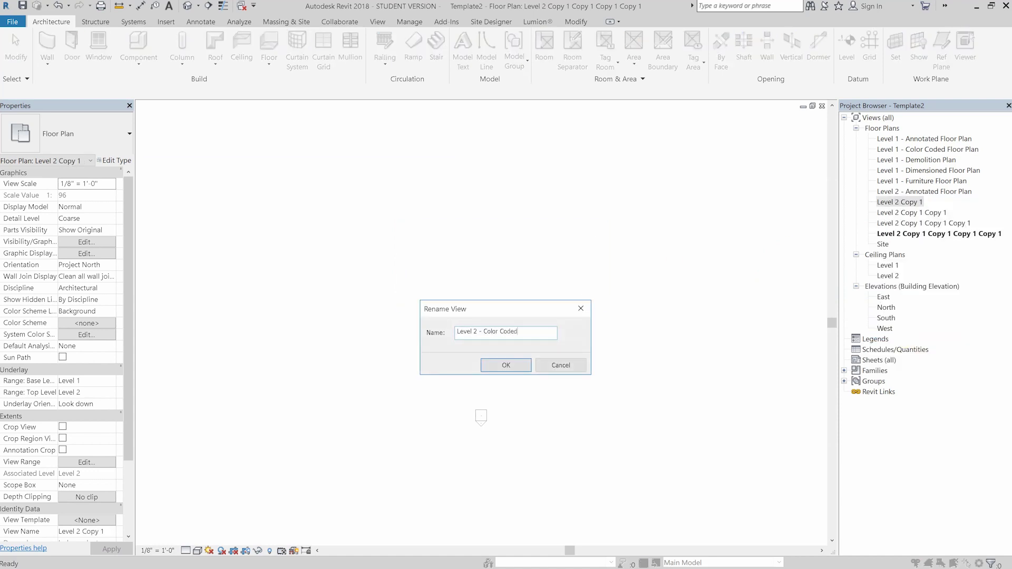
{"action": "type", "text": " Floor Plan"}
{"action": "key", "text": "Return"}
Step: Rename the second Level 2 floor plan copy as "Level 2 - Demolition Plan"
{"action": "right_click", "coordinate": [898, 212]}
{"action": "left_click", "coordinate": [901, 346]}
{"action": "left_click_drag", "start_coordinate": [478, 333], "coordinate": [546, 334]}
{"action": "type", "text": "-"}
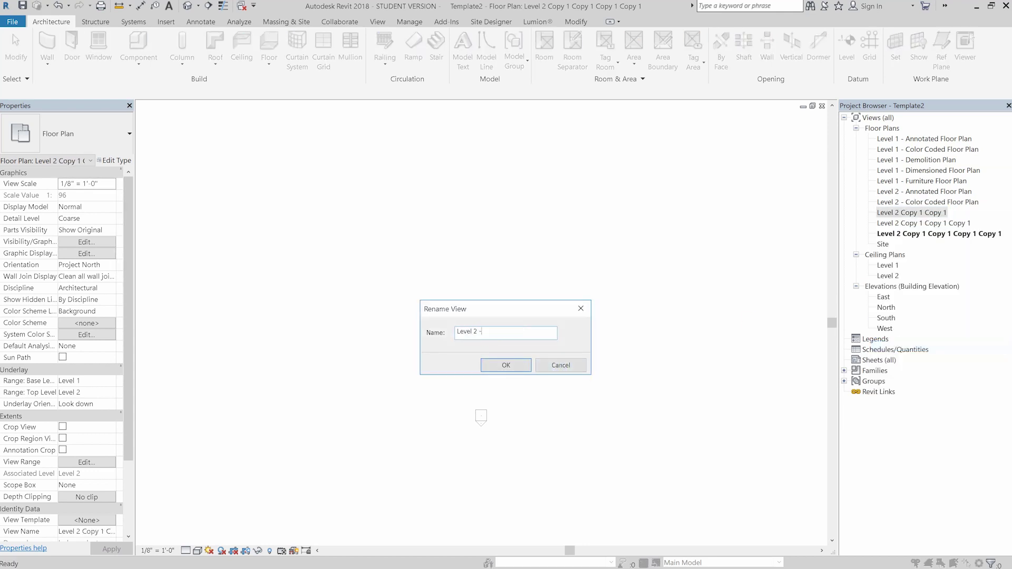
{"action": "type", "text": " Demolition Plan"}
{"action": "key", "text": "Return"}
Step: Rename the third Level 2 floor plan copy as "Level 2 - Dimensioned Floor Plan"
{"action": "right_click", "coordinate": [900, 225]}
{"action": "left_click", "coordinate": [901, 356]}
{"action": "left_click_drag", "start_coordinate": [479, 333], "coordinate": [591, 327]}
{"action": "type", "text": "- Dimensioned Floor Plan"}
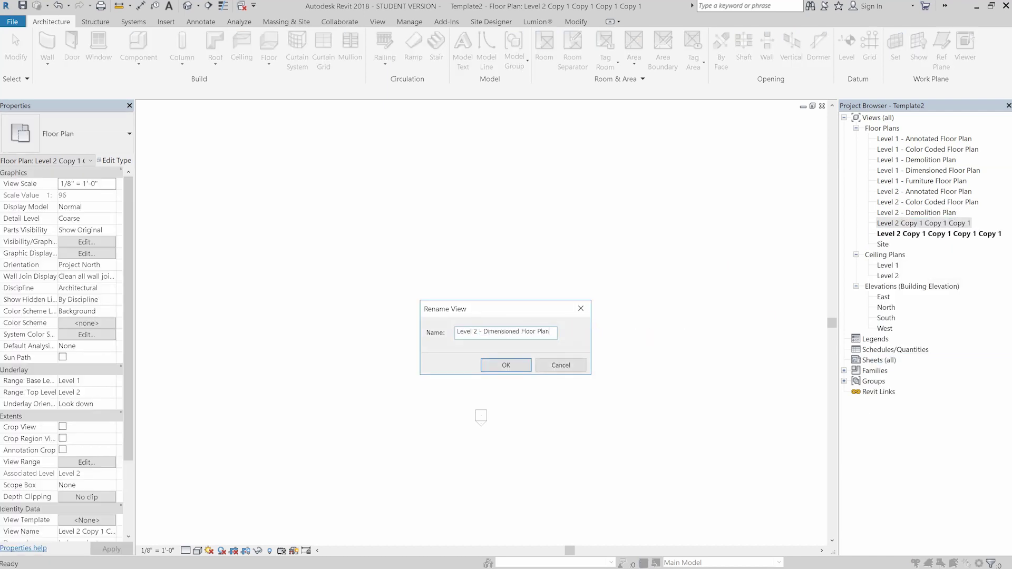
{"action": "key", "text": "Return"}
Step: Rename the fourth Level 2 floor plan copy as "Level 2 - Furniture Floor Plan"
{"action": "right_click", "coordinate": [917, 235]}
{"action": "left_click", "coordinate": [920, 368]}
{"action": "left_click_drag", "start_coordinate": [478, 333], "coordinate": [601, 336]}
{"action": "type", "text": "- Furniture Floor Pl"}
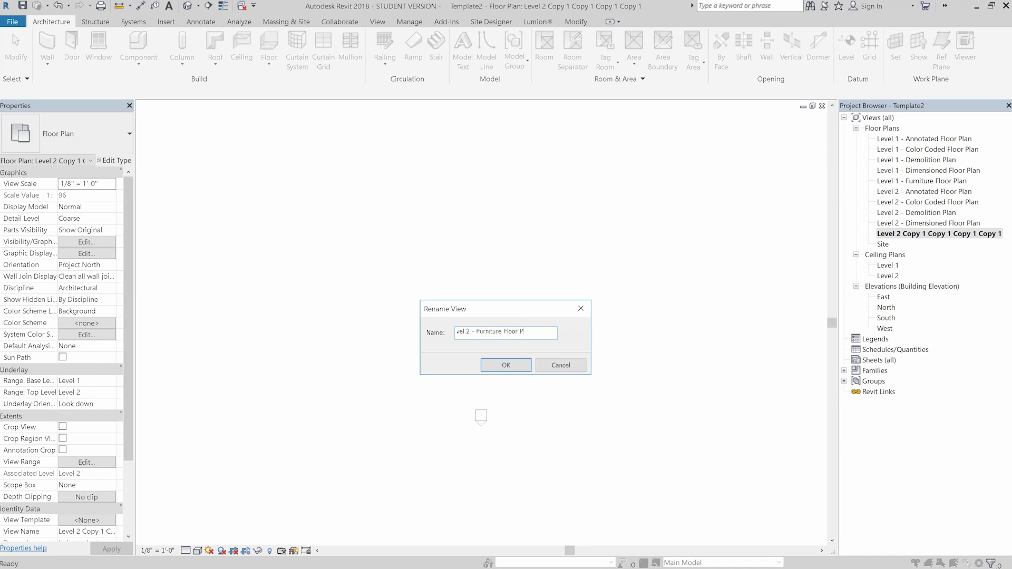
{"action": "type", "text": "an"}
{"action": "left_click", "coordinate": [523, 362]}
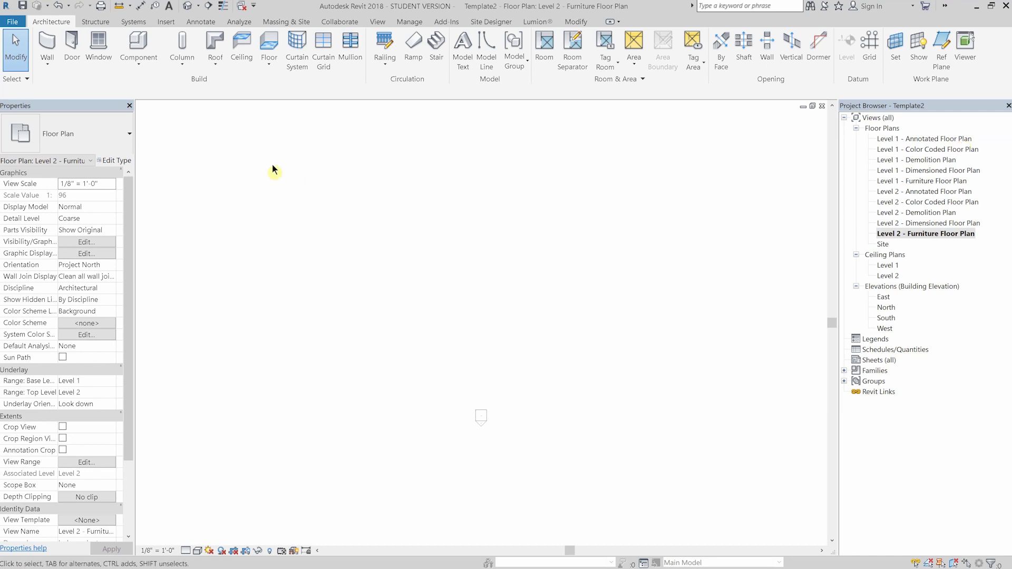
Step: Review the view templates available for the Level 2 furniture floor plan, leaving its assignment at <None>
{"action": "left_click_drag", "start_coordinate": [124, 239], "coordinate": [124, 313]}
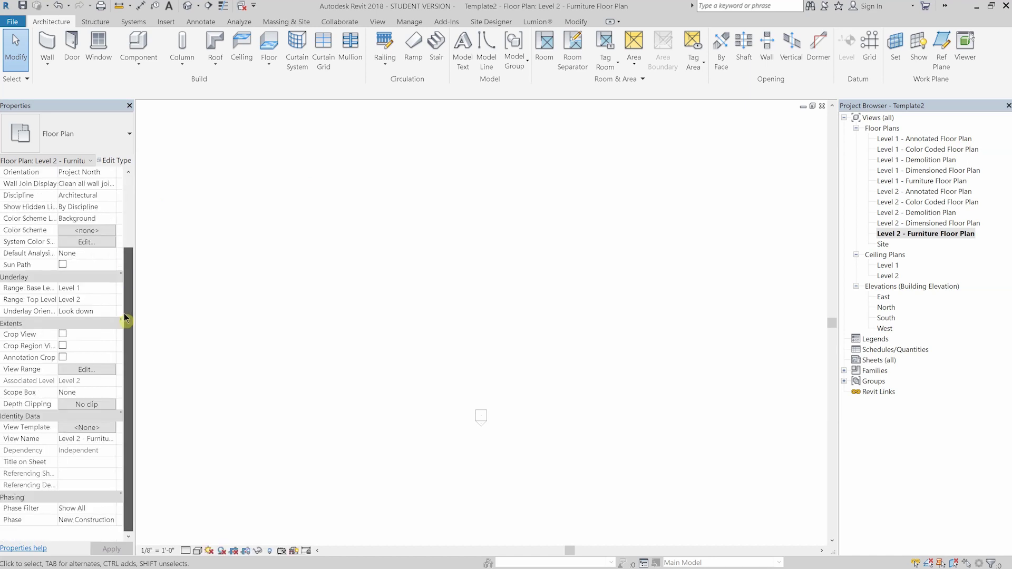
{"action": "left_click", "coordinate": [87, 428]}
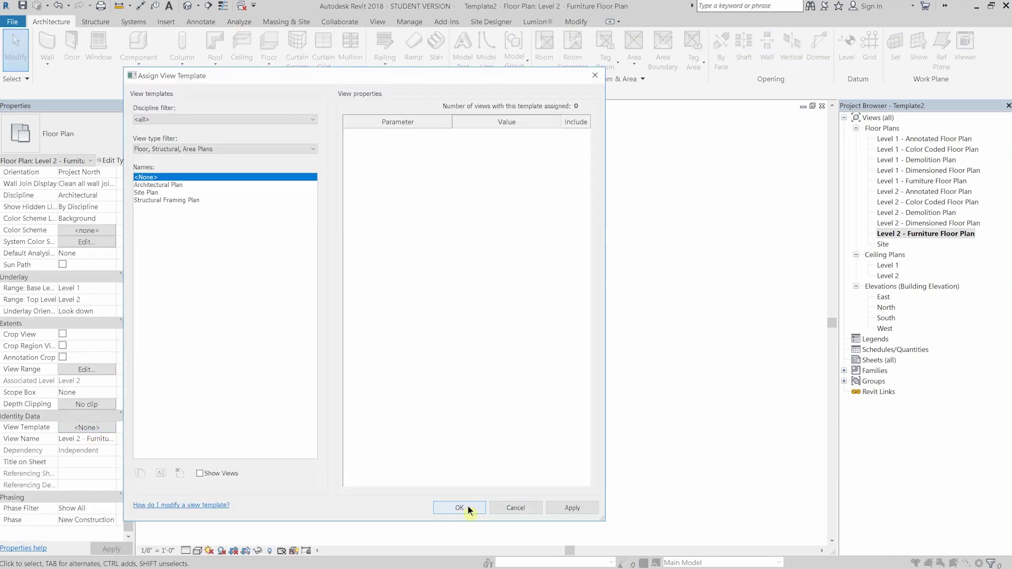
{"action": "left_click", "coordinate": [467, 508]}
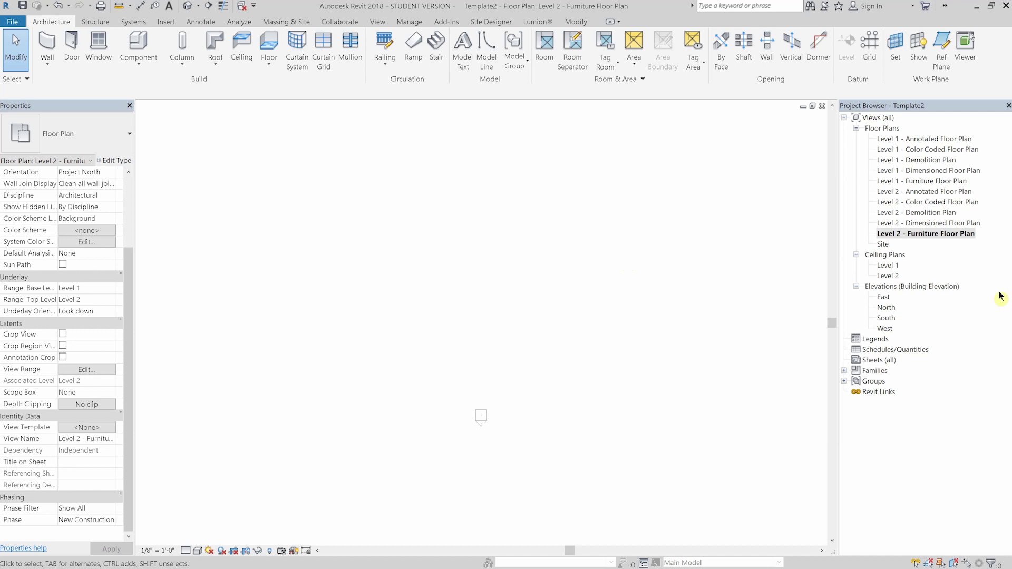
Step: Open the Level 1 - Furniture Floor Plan view and bring up its Visibility/Graphic Overrides
{"action": "left_click", "coordinate": [928, 181]}
{"action": "double_click", "coordinate": [927, 181]}
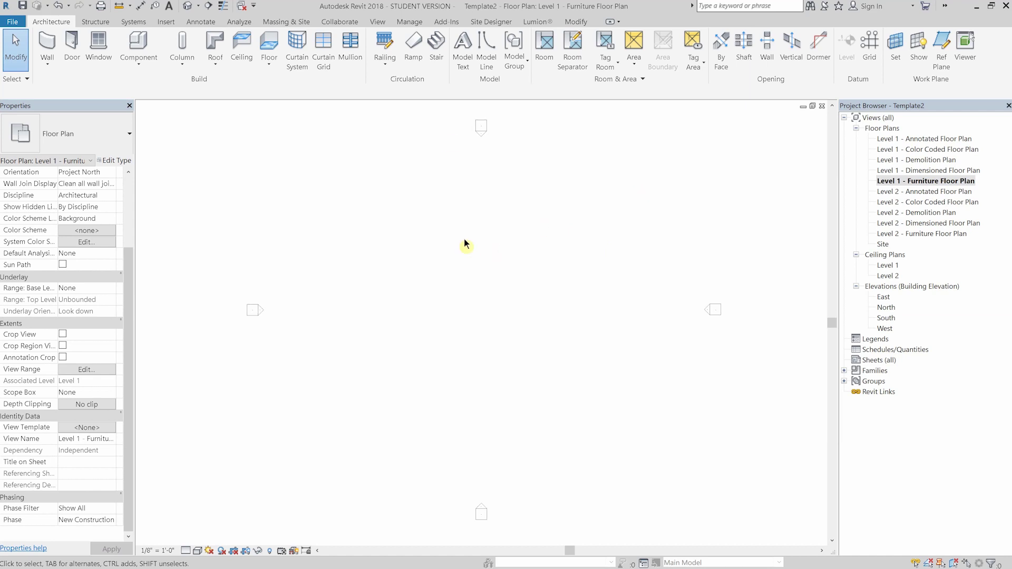
{"action": "left_click", "coordinate": [381, 25]}
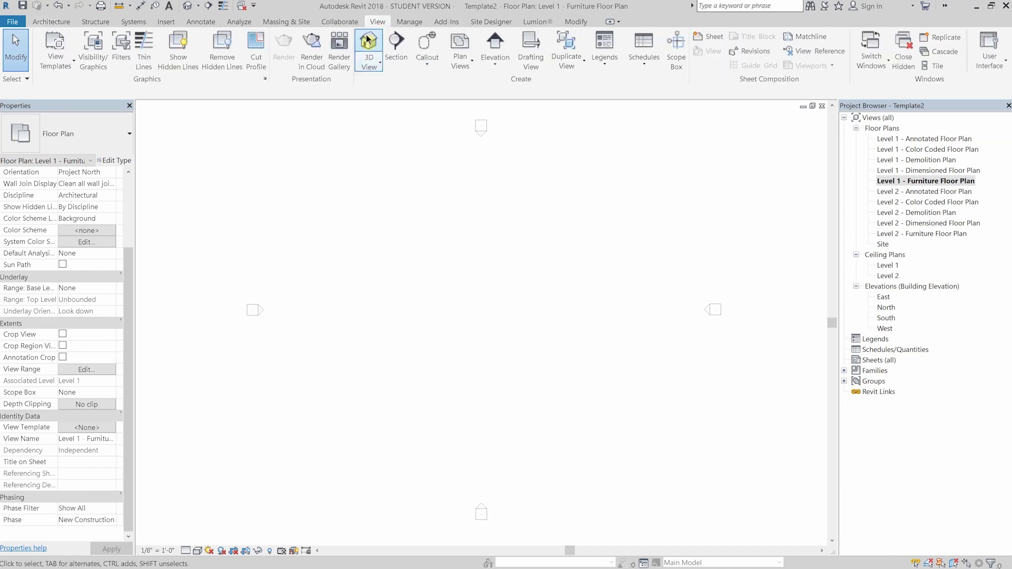
{"action": "left_click", "coordinate": [100, 66]}
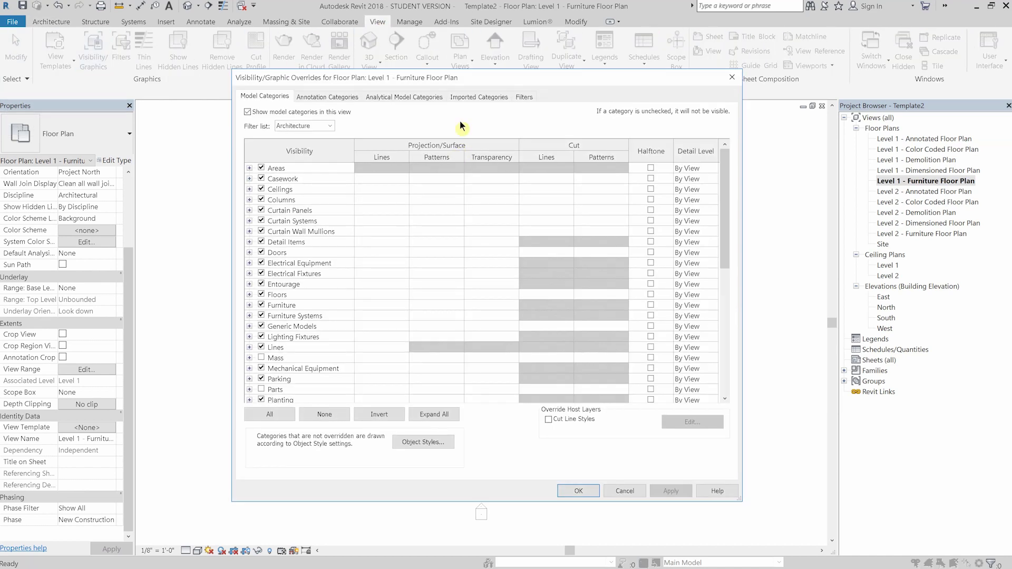
{"action": "left_click_drag", "start_coordinate": [726, 183], "coordinate": [722, 157]}
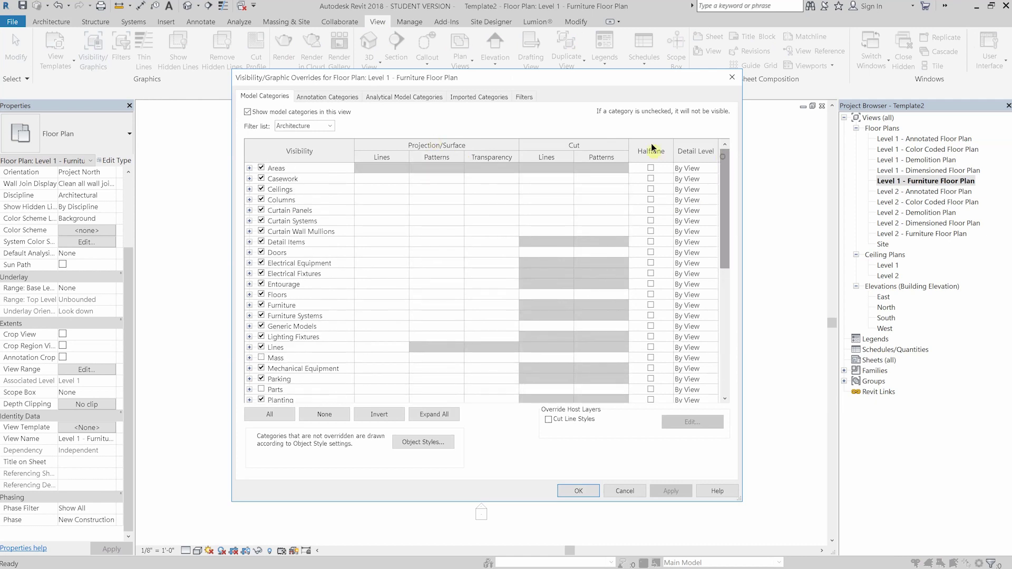
Step: Hide the Dimensions, Elevations and Sections annotation categories in the Level 1 furniture floor plan
{"action": "left_click", "coordinate": [328, 97]}
{"action": "mouse_move", "coordinate": [728, 195]}
{"action": "left_mouse_down"}
{"action": "mouse_move", "coordinate": [710, 326]}
{"action": "mouse_move", "coordinate": [729, 169]}
{"action": "left_mouse_up"}
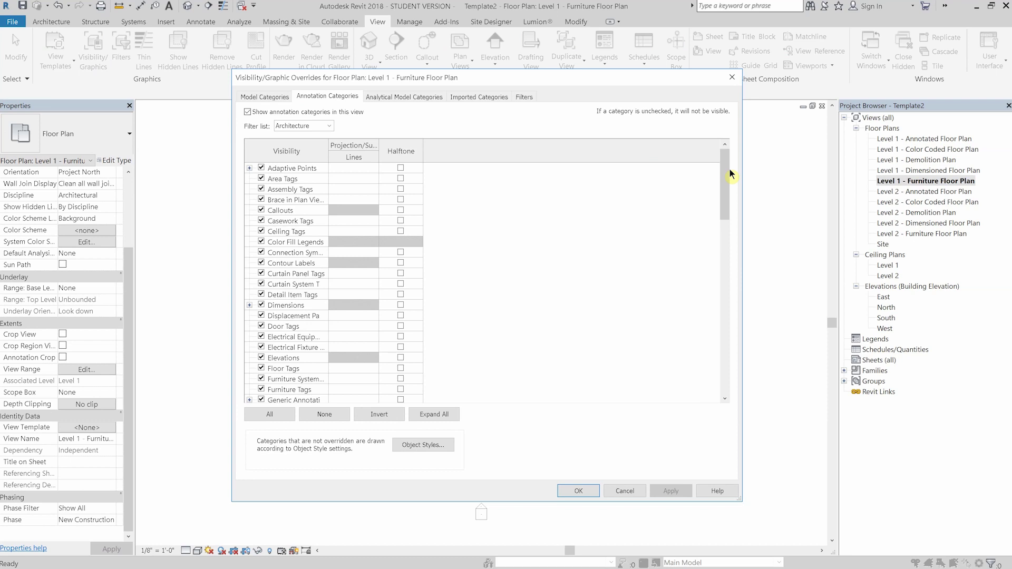
{"action": "left_click", "coordinate": [298, 306]}
{"action": "left_click", "coordinate": [285, 308]}
{"action": "left_click", "coordinate": [291, 337]}
{"action": "double_click", "coordinate": [298, 359]}
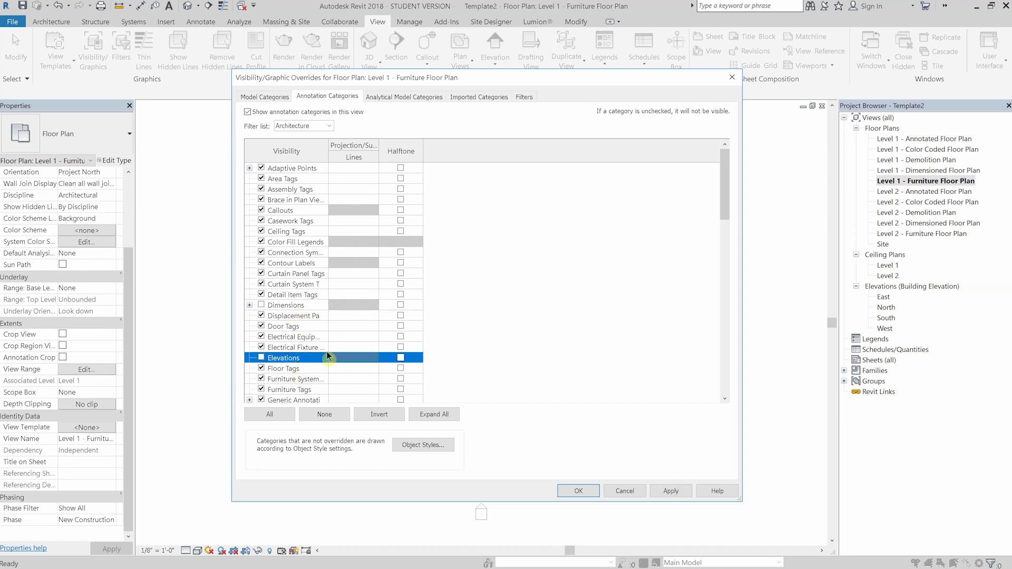
{"action": "key", "text": "s"}
{"action": "key", "text": "s"}
{"action": "key", "text": "s"}
{"action": "key", "text": "s"}
{"action": "key", "text": "space"}
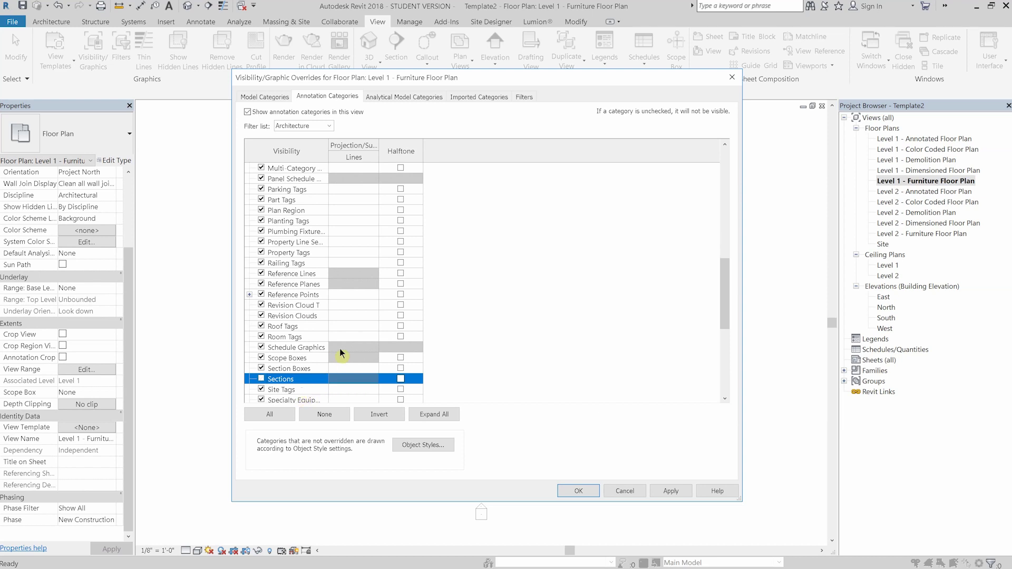
{"action": "scroll", "coordinate": [321, 287], "scroll_direction": "up", "scroll_amount": 8}
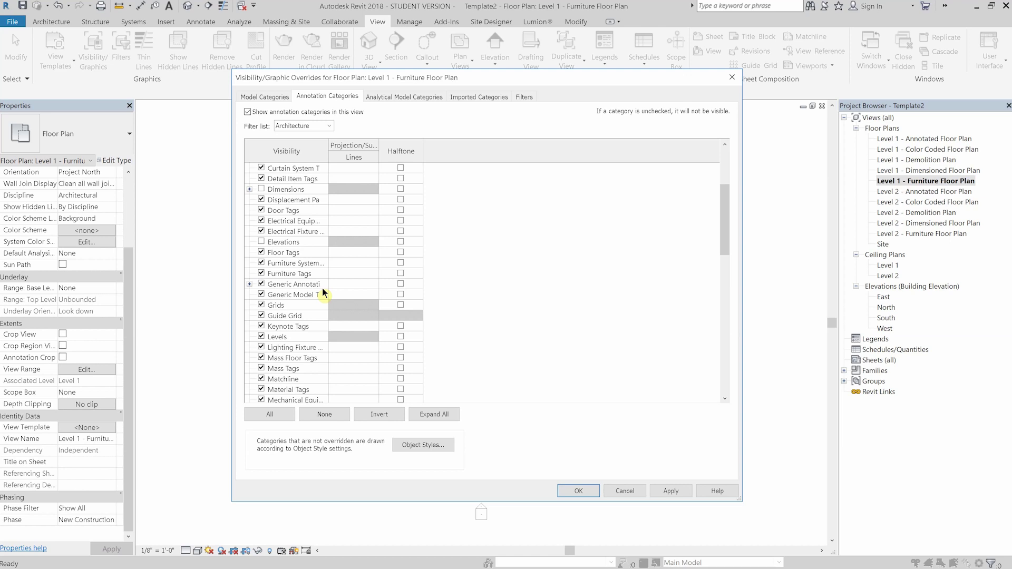
{"action": "left_click", "coordinate": [577, 490]}
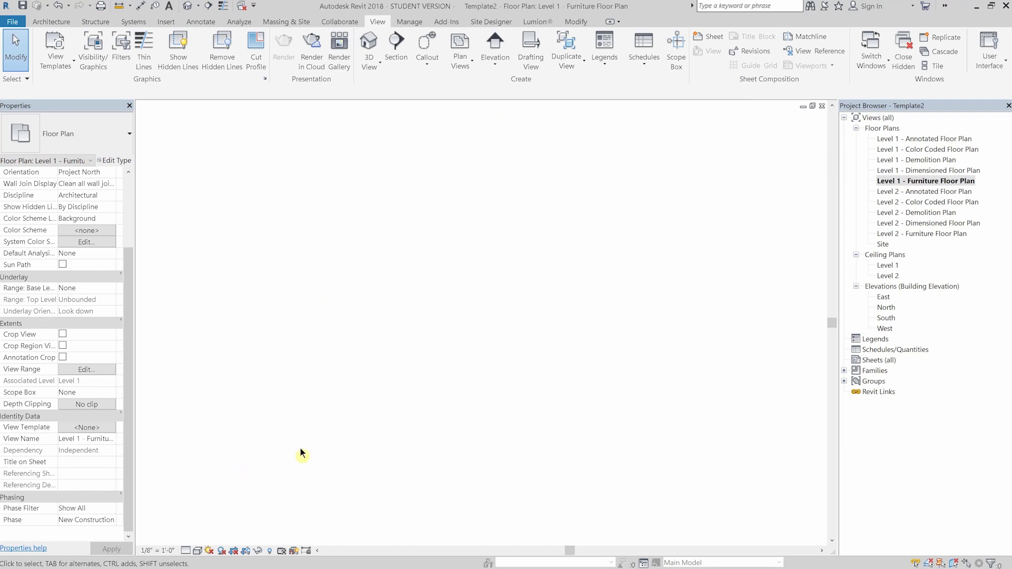
Step: Check the scale and visual style options, and set the Level 1 furniture plan's detail level to Fine
{"action": "left_click", "coordinate": [156, 550]}
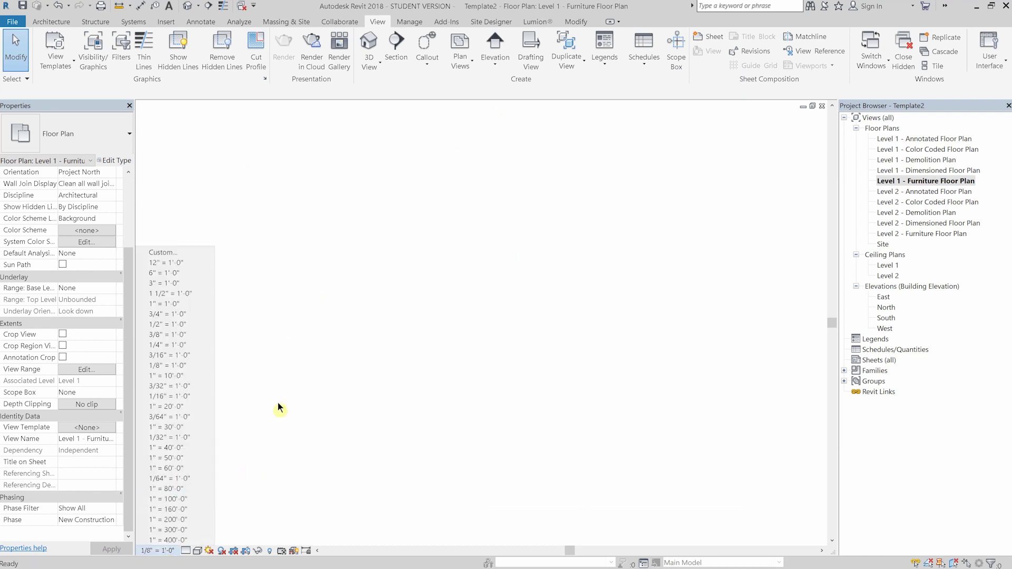
{"action": "left_click", "coordinate": [250, 375]}
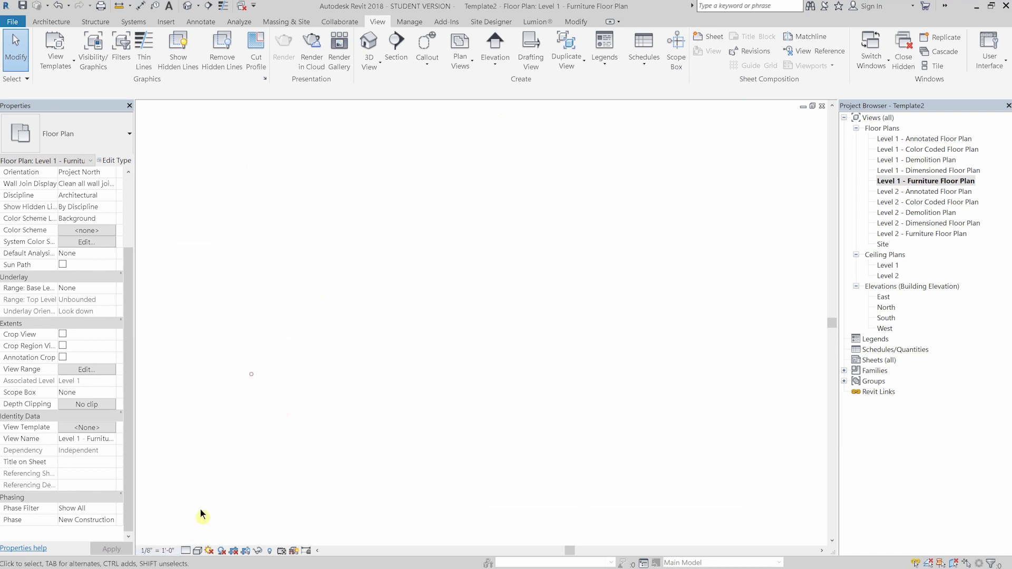
{"action": "left_click", "coordinate": [198, 551]}
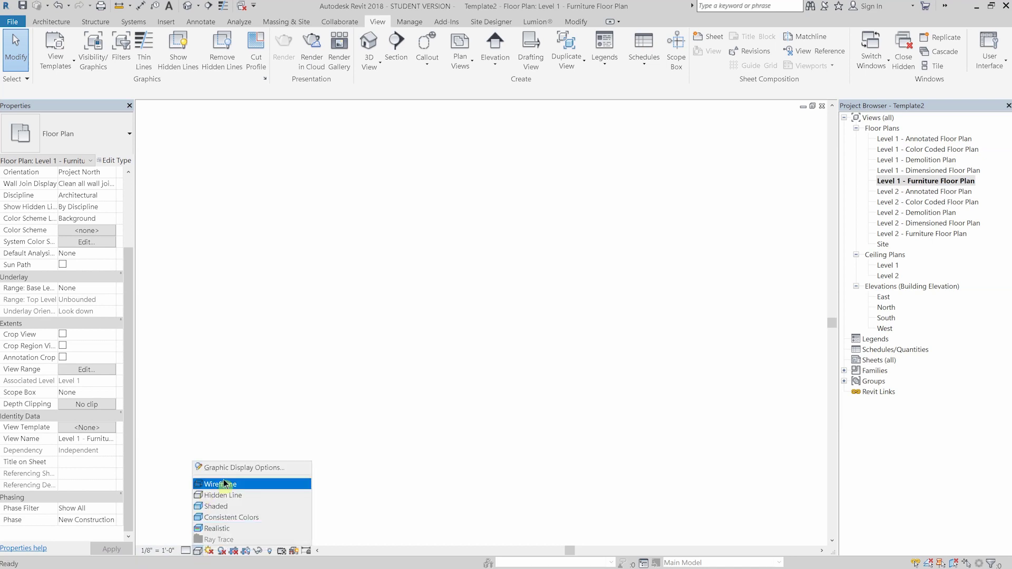
{"action": "left_click", "coordinate": [186, 551]}
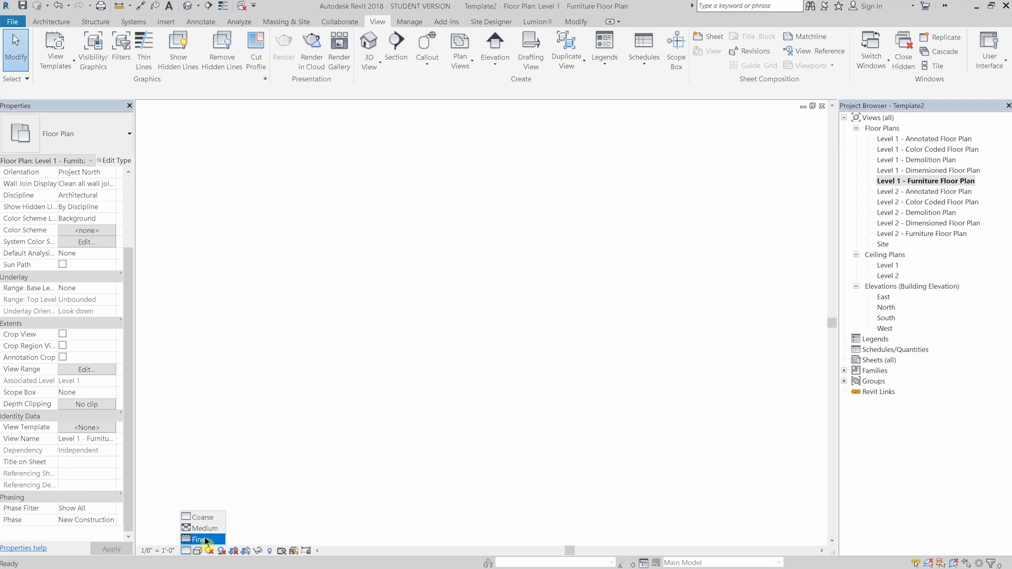
{"action": "left_click", "coordinate": [203, 539]}
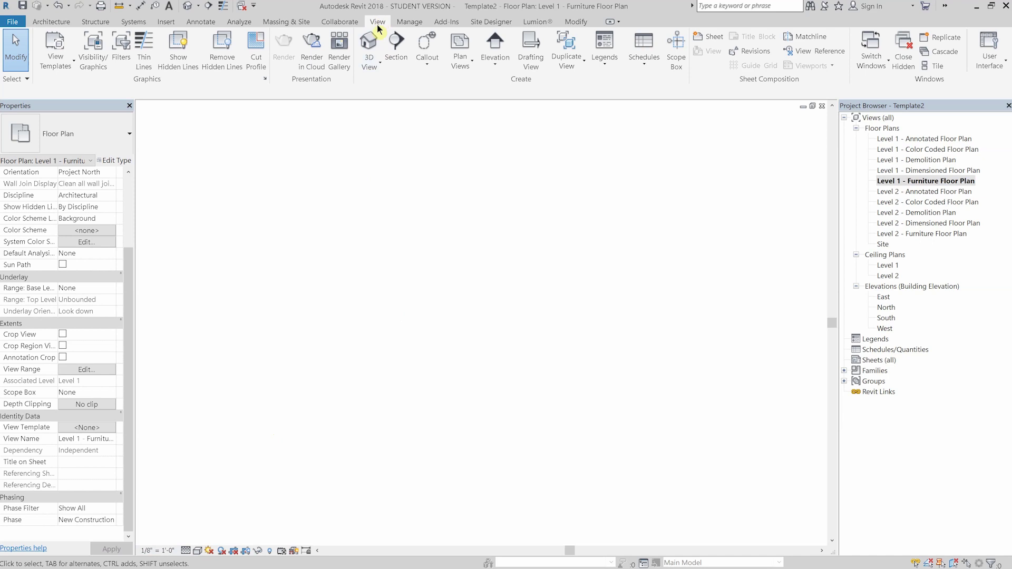
Step: Create a view template named "Furniture Plan" from the current Level 1 furniture floor plan view
{"action": "left_click", "coordinate": [55, 51]}
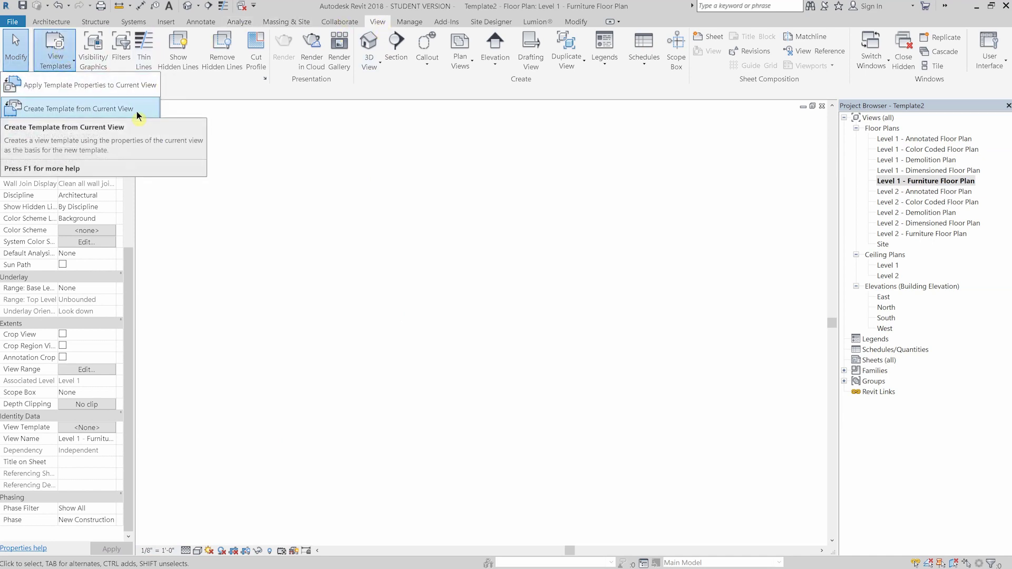
{"action": "left_click", "coordinate": [137, 112]}
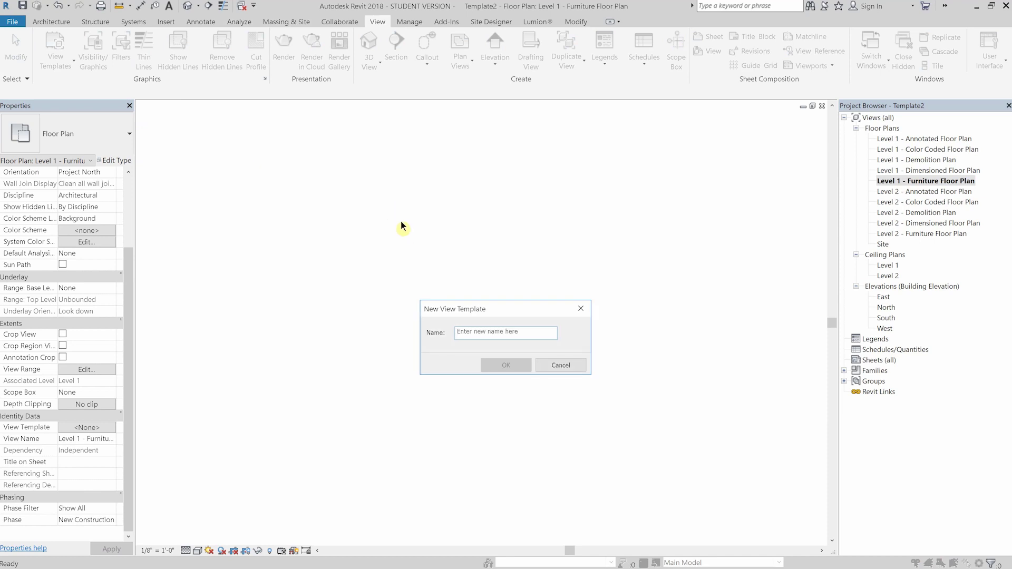
{"action": "type", "text": "Furn"}
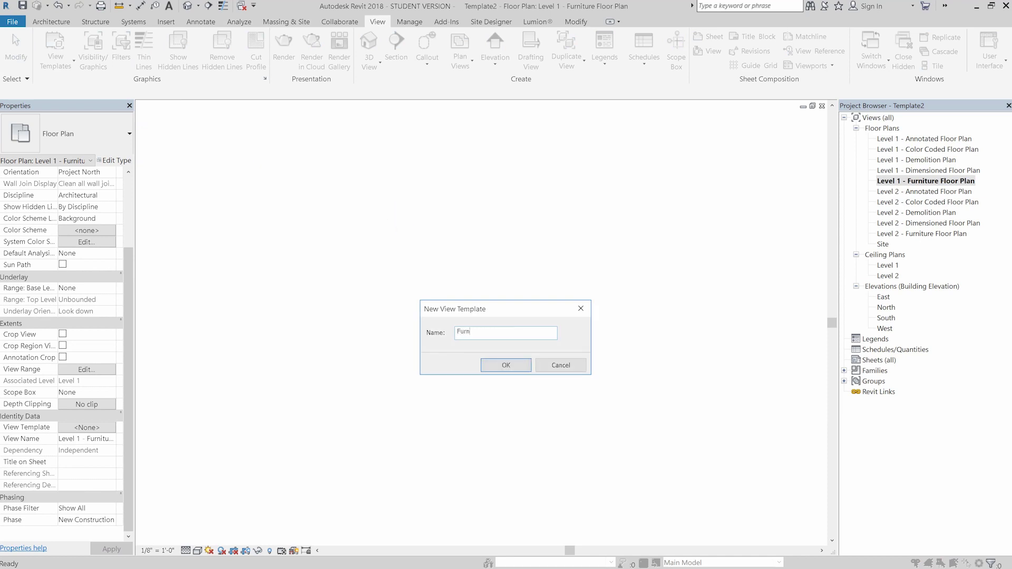
{"action": "type", "text": "iture Plan"}
{"action": "left_click", "coordinate": [508, 364]}
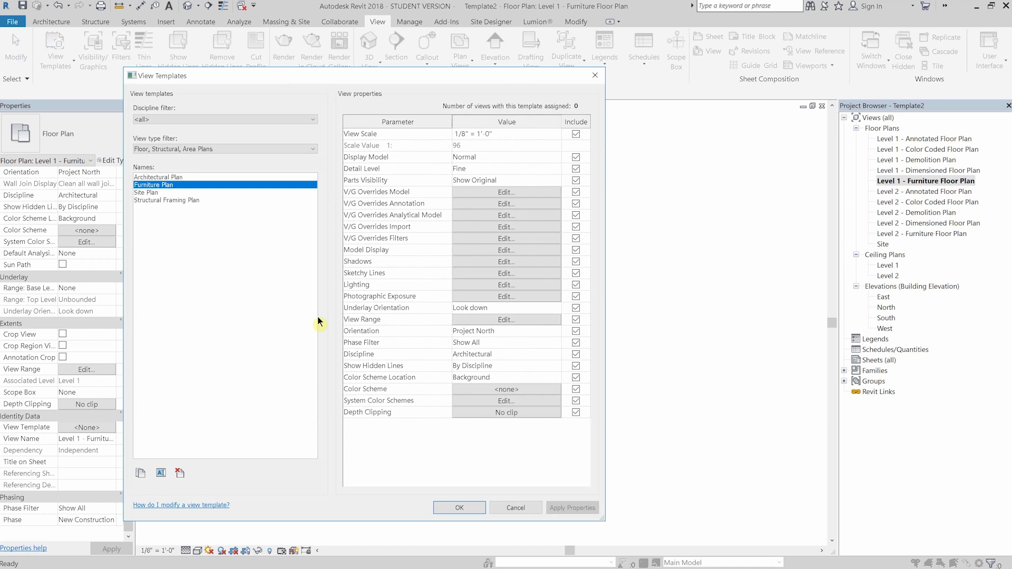
{"action": "left_click", "coordinate": [456, 507]}
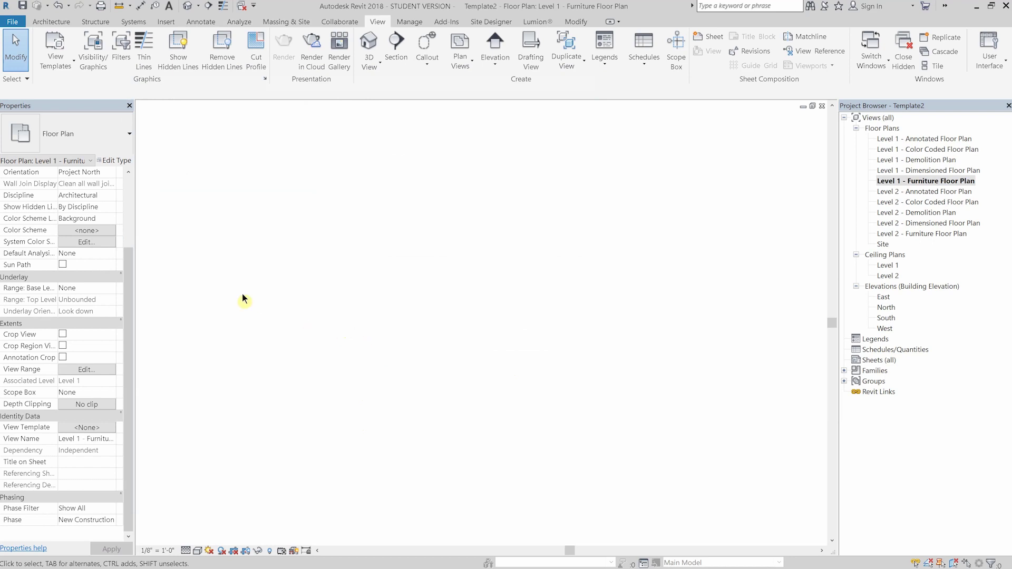
Step: Assign the Furniture Plan view template to the Level 1 - Furniture Floor Plan view
{"action": "left_click", "coordinate": [98, 427]}
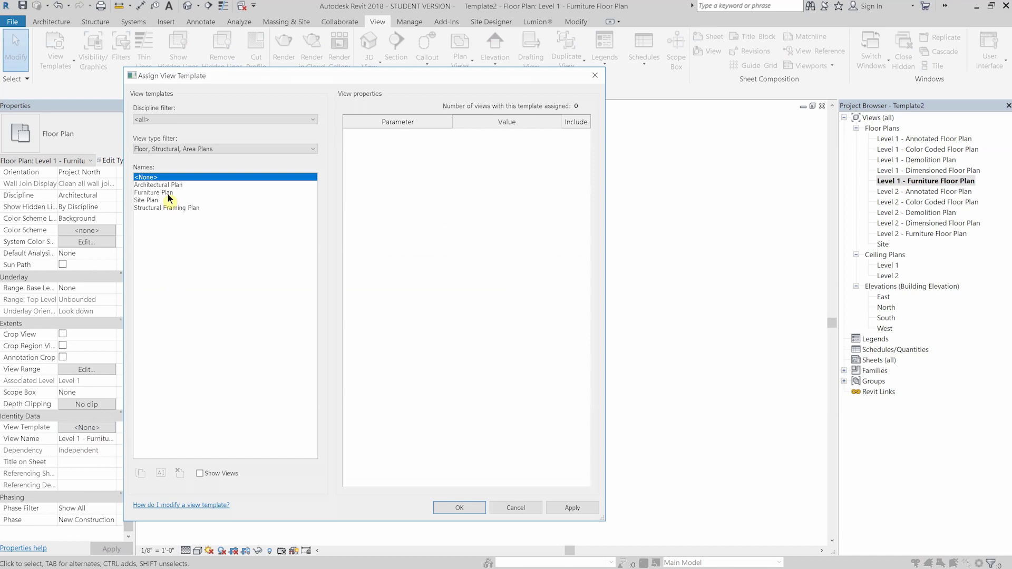
{"action": "left_click", "coordinate": [168, 193]}
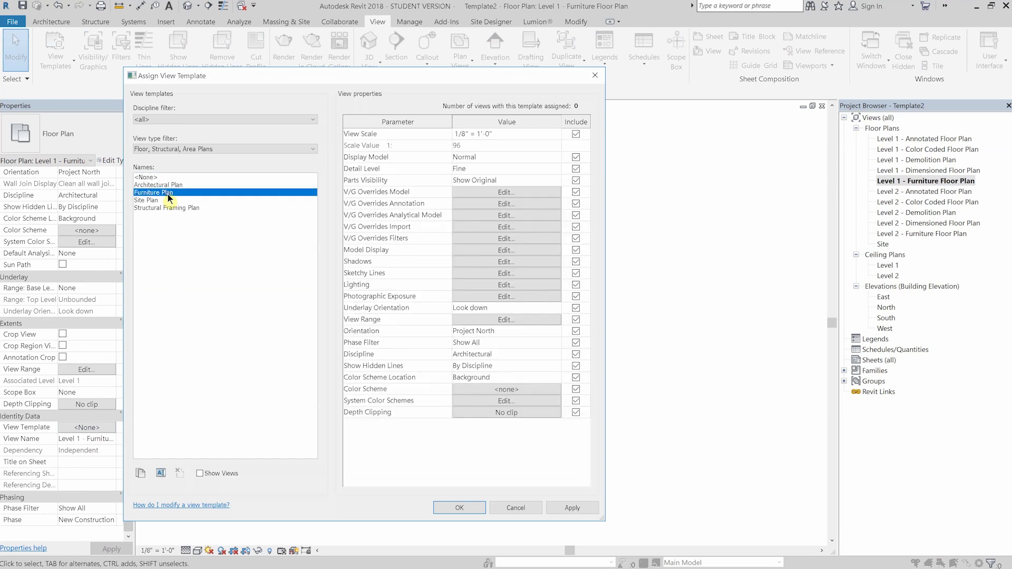
{"action": "left_click", "coordinate": [459, 509]}
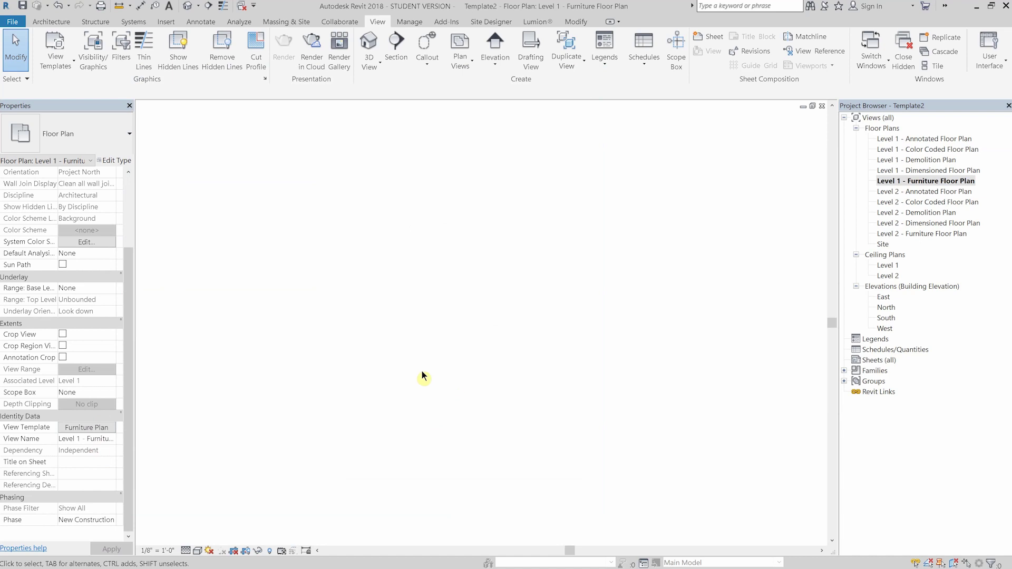
Step: Open the Level 2 - Furniture Floor Plan view and assign the Furniture Plan view template to it
{"action": "double_click", "coordinate": [938, 235]}
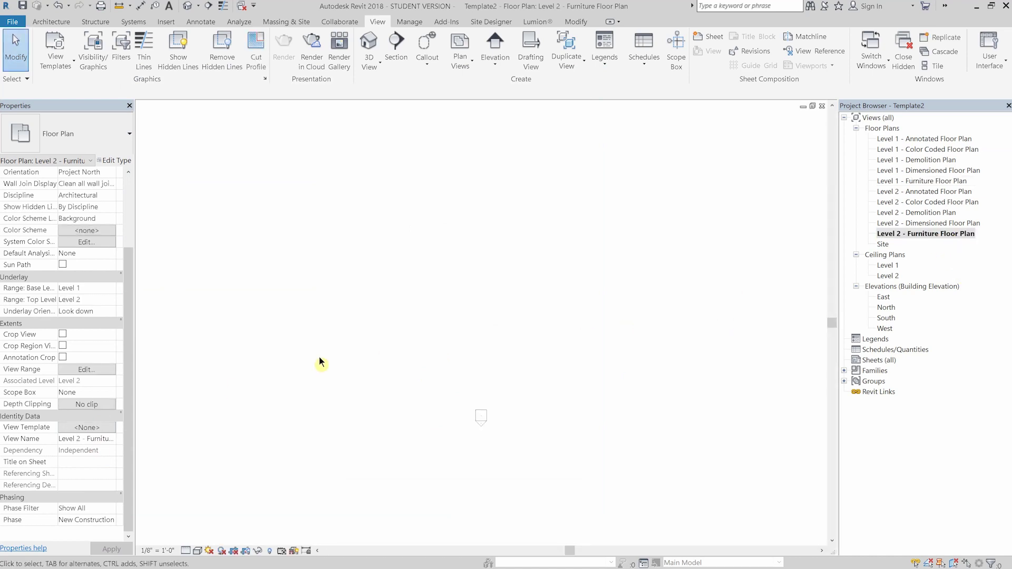
{"action": "middle_click", "coordinate": [474, 324]}
{"action": "middle_click", "coordinate": [472, 322]}
{"action": "left_click", "coordinate": [104, 429]}
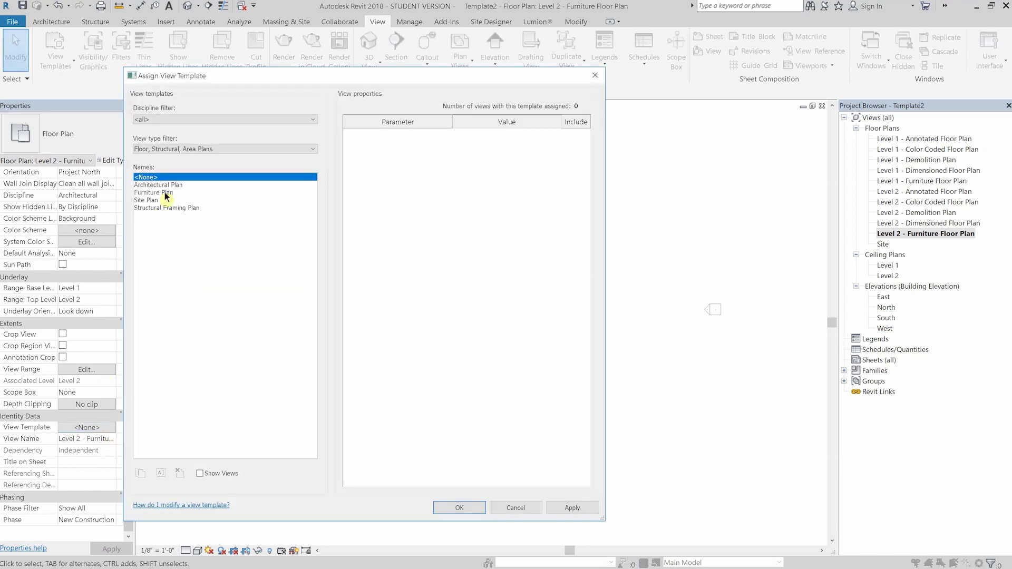
{"action": "left_click", "coordinate": [166, 193]}
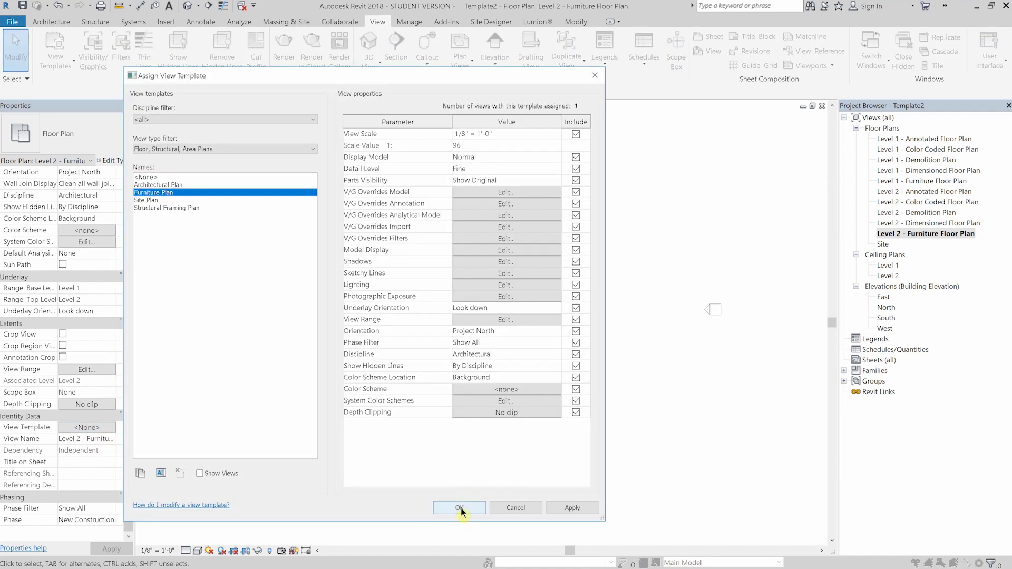
{"action": "left_click", "coordinate": [460, 507]}
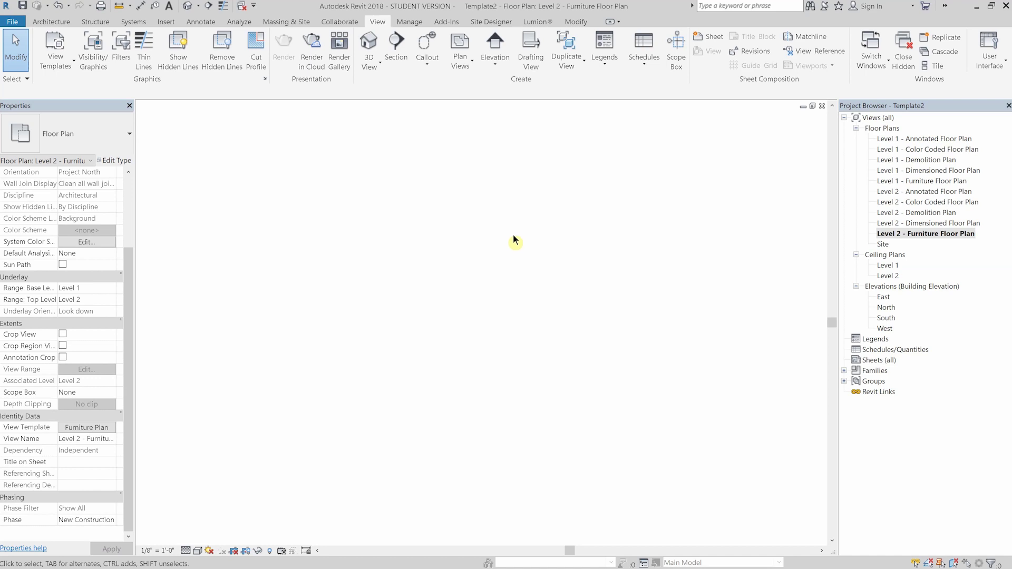
Step: Browse the component types already loaded in the project for placement
{"action": "left_click", "coordinate": [47, 23]}
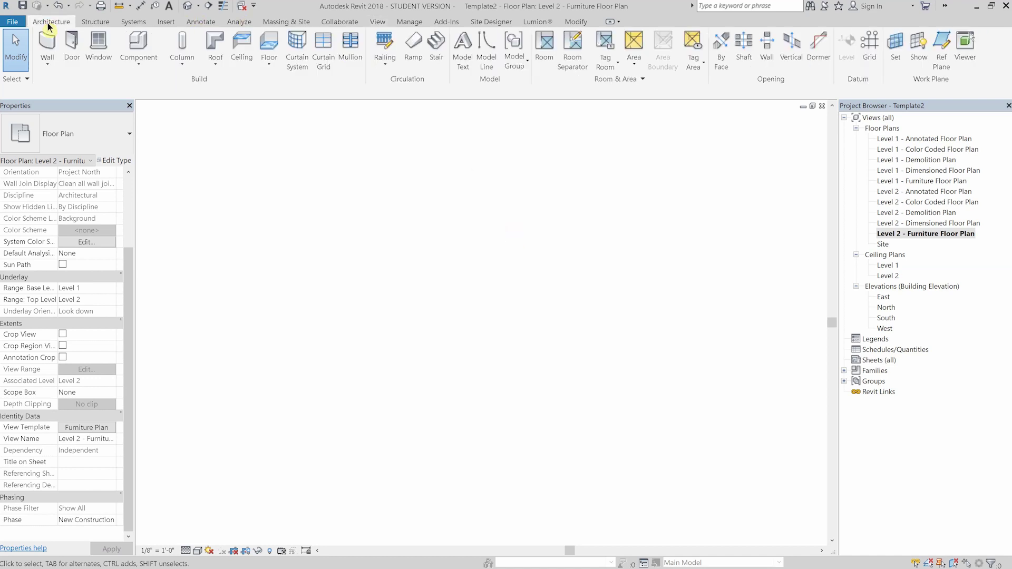
{"action": "left_click", "coordinate": [138, 41]}
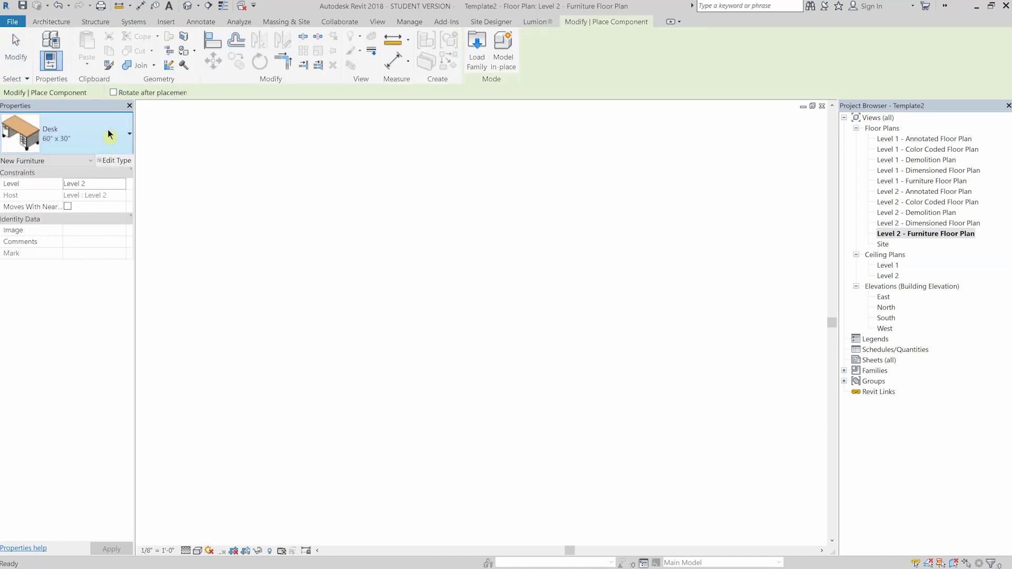
{"action": "left_click", "coordinate": [110, 134]}
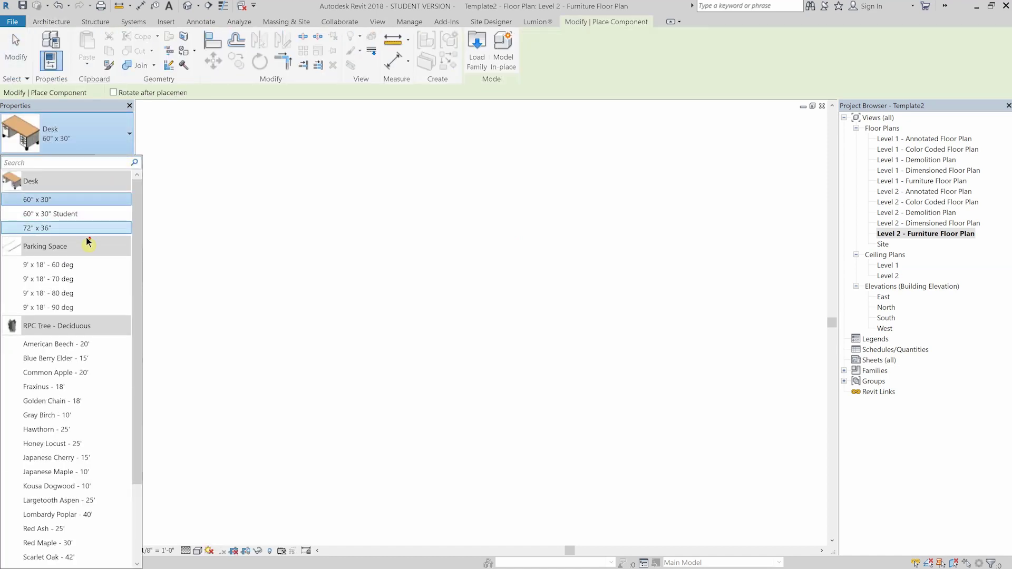
{"action": "scroll", "coordinate": [95, 242], "scroll_direction": "down", "scroll_amount": 2}
{"action": "mouse_move", "coordinate": [91, 288]}
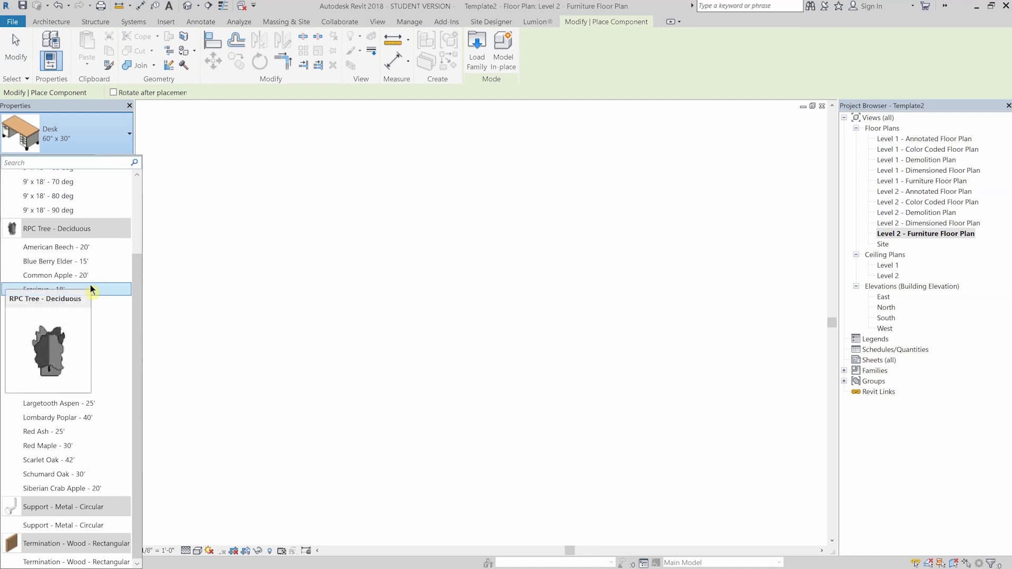
{"action": "scroll", "coordinate": [90, 285], "scroll_direction": "up", "scroll_amount": 3}
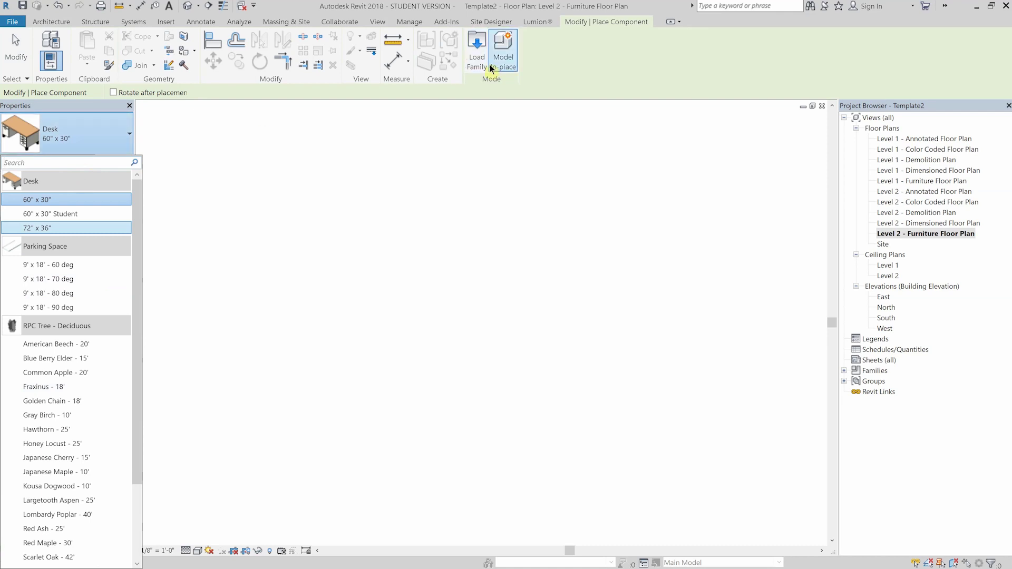
Step: Load the Chair-Corbu family from the Furniture library's Seating folder and check that it is available as a placeable component
{"action": "left_click", "coordinate": [474, 62]}
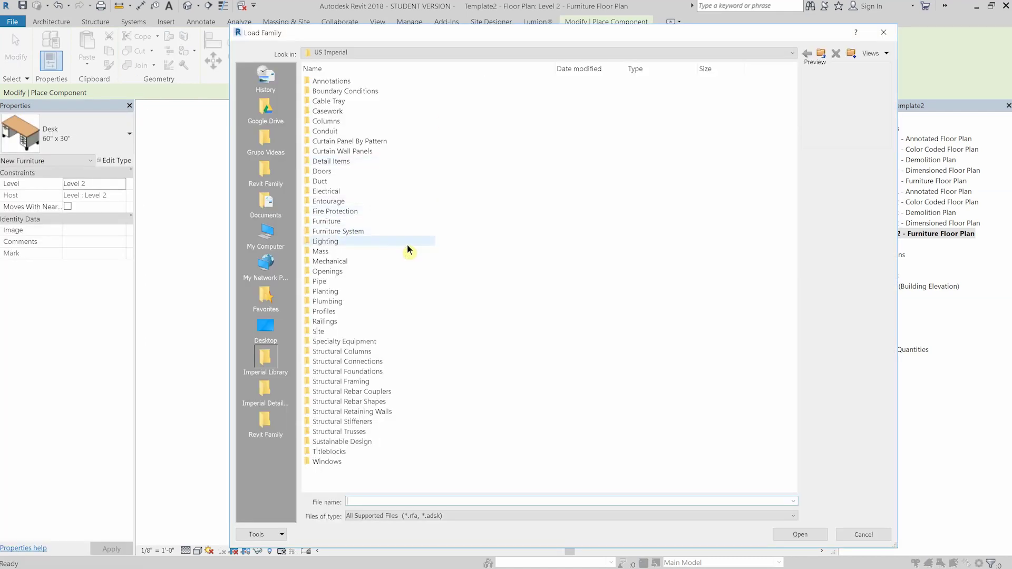
{"action": "double_click", "coordinate": [349, 220]}
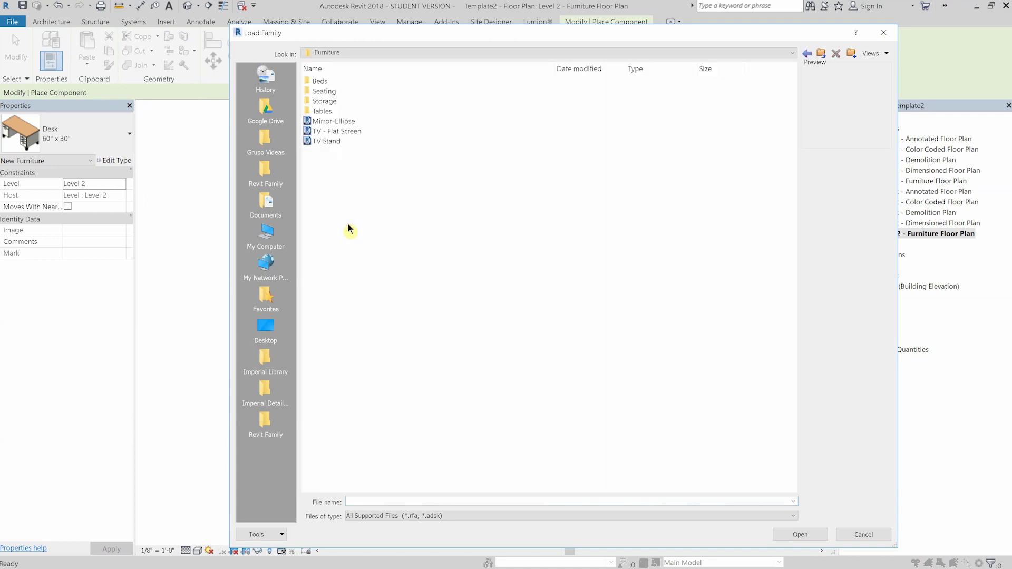
{"action": "double_click", "coordinate": [340, 90]}
{"action": "double_click", "coordinate": [349, 101]}
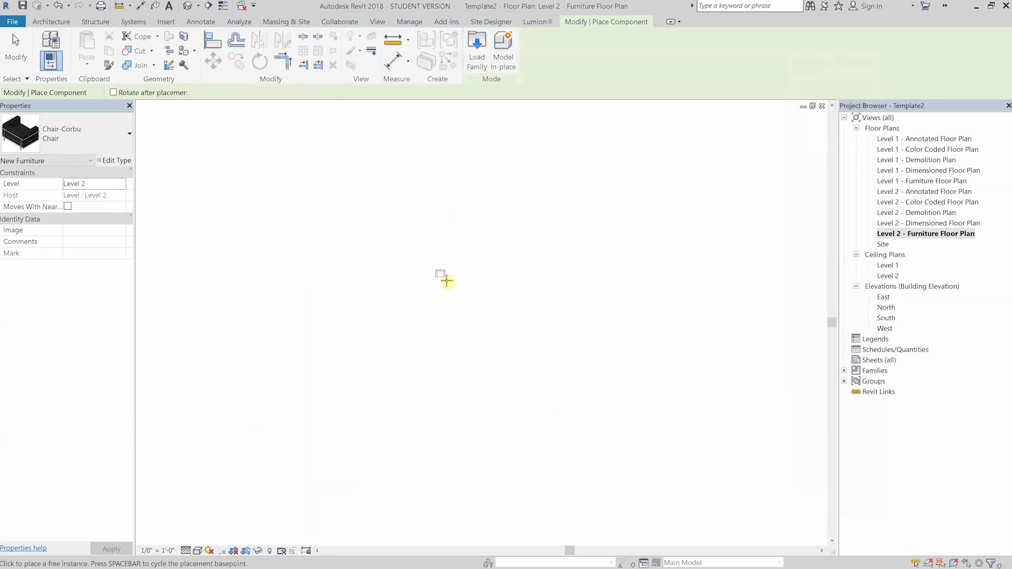
{"action": "key", "text": "Escape"}
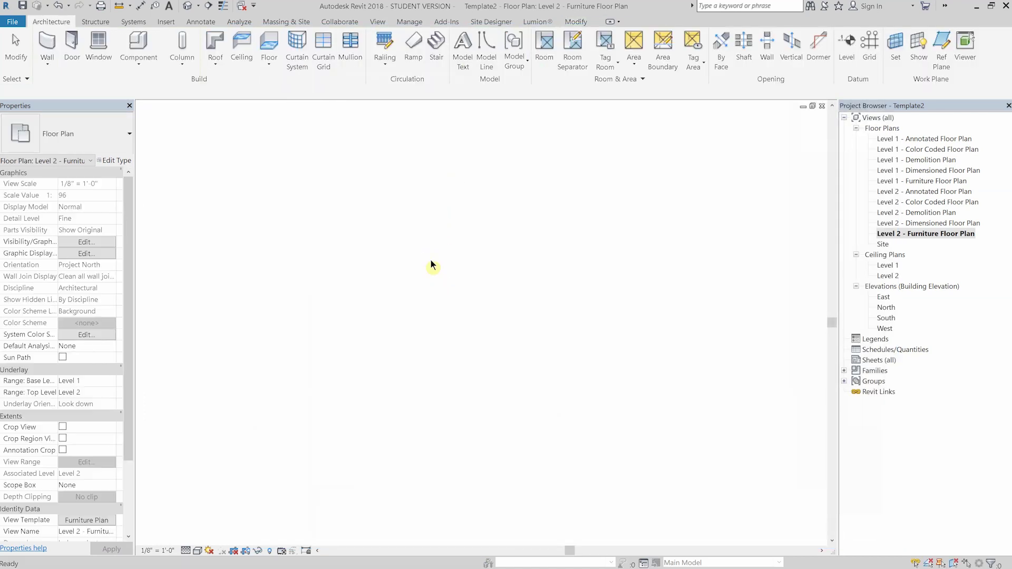
{"action": "left_click", "coordinate": [138, 45]}
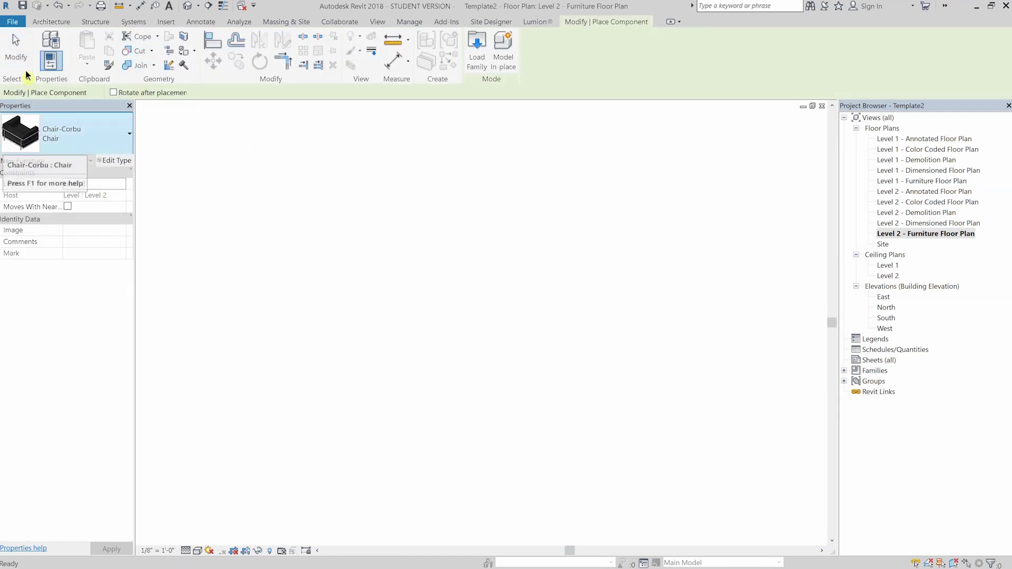
{"action": "key", "text": "Escape"}
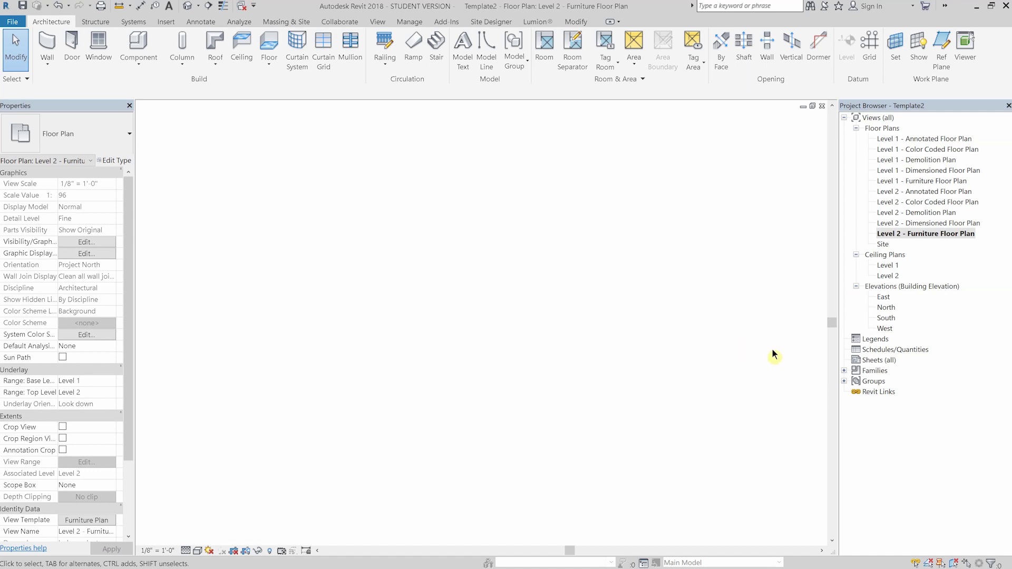
Step: Create a new sheet using the CMD - 11x17 L titleblock loaded from the Titleblocks library, and list it under Sheets
{"action": "right_click", "coordinate": [884, 362]}
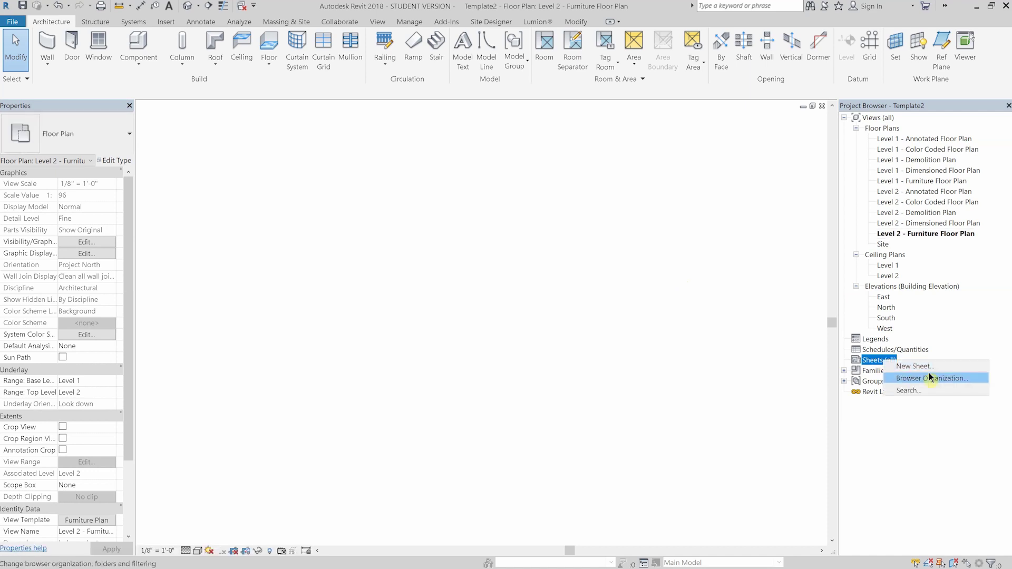
{"action": "left_click", "coordinate": [914, 367]}
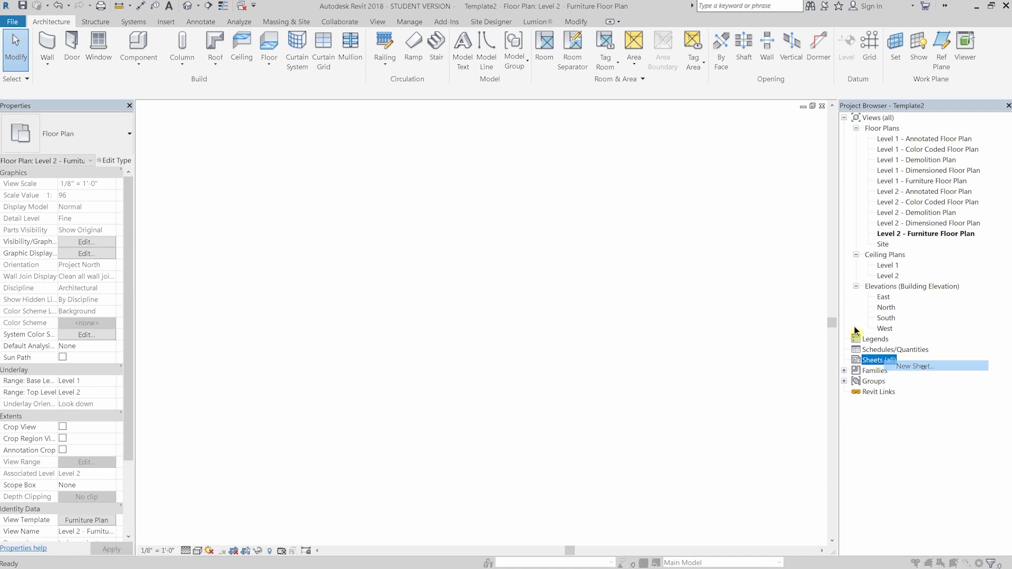
{"action": "left_click", "coordinate": [601, 158]}
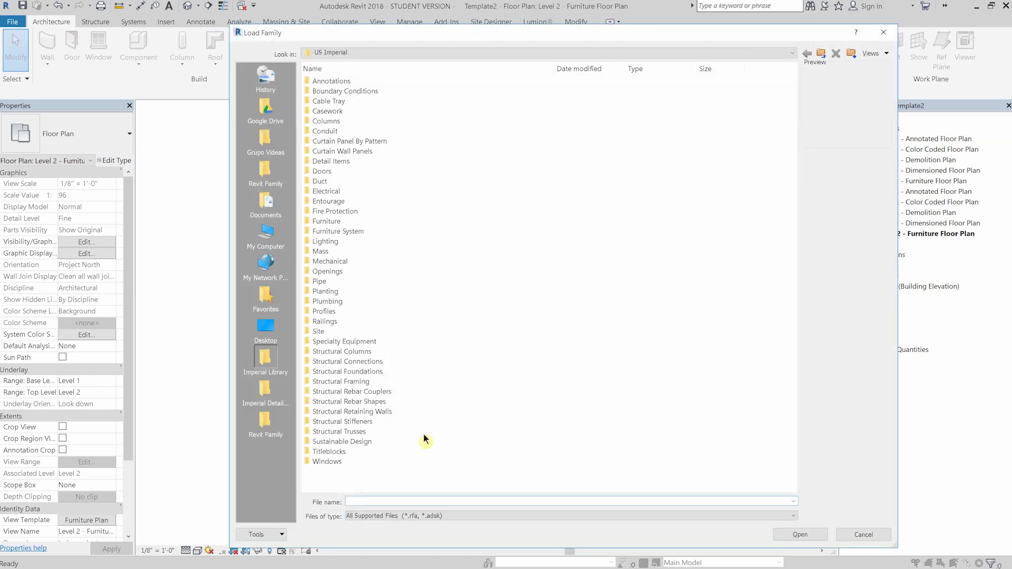
{"action": "double_click", "coordinate": [349, 451]}
{"action": "double_click", "coordinate": [356, 140]}
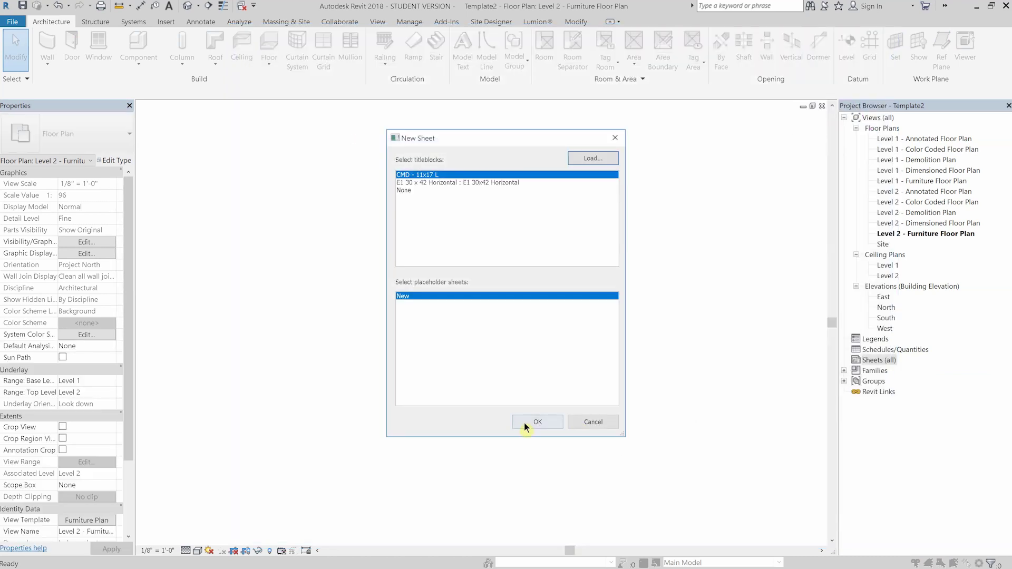
{"action": "left_click", "coordinate": [529, 422]}
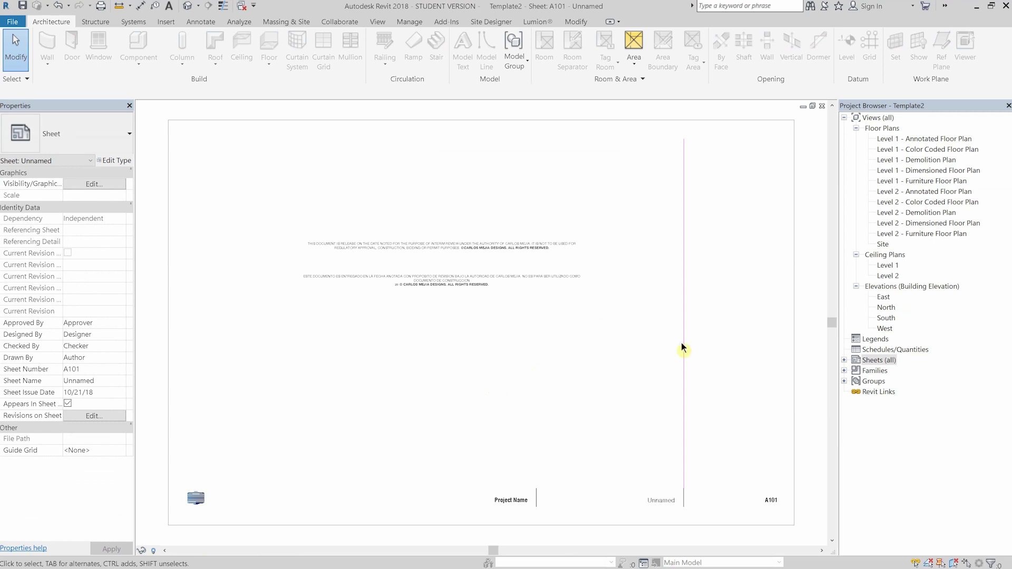
{"action": "left_click", "coordinate": [844, 360]}
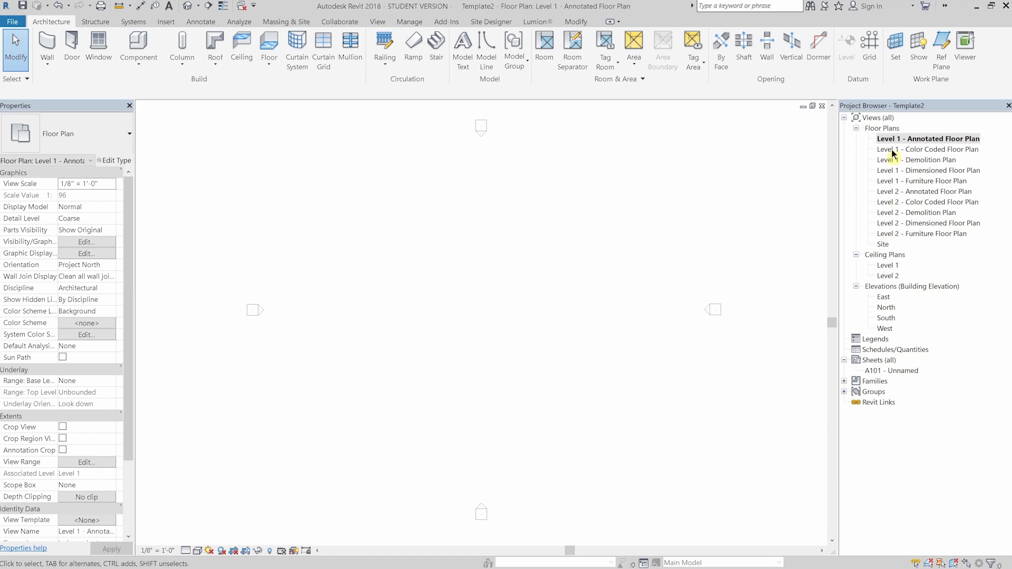
Step: Review the browser organization schemes defined for views without changing them
{"action": "right_click", "coordinate": [873, 119]}
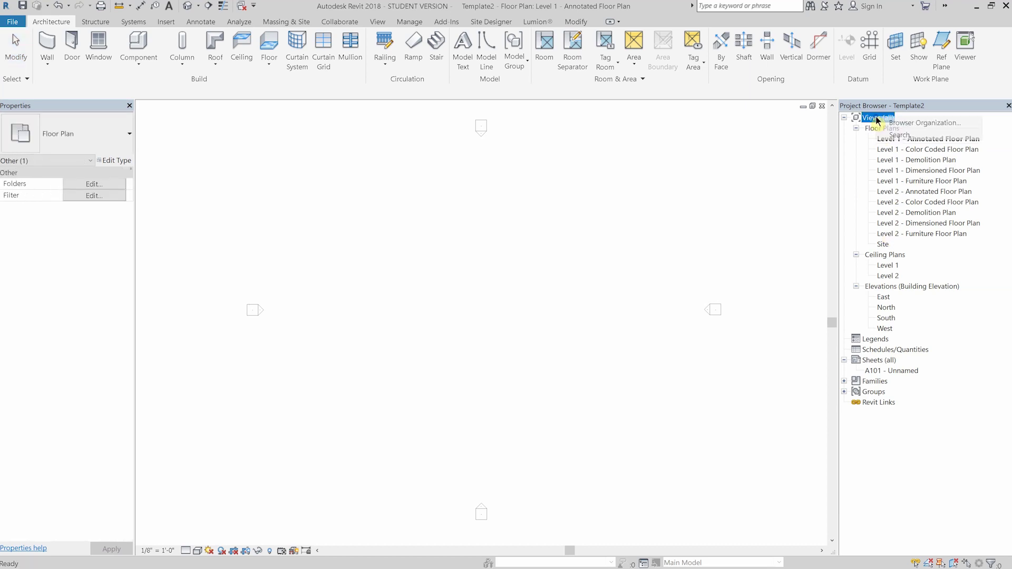
{"action": "left_click", "coordinate": [901, 125]}
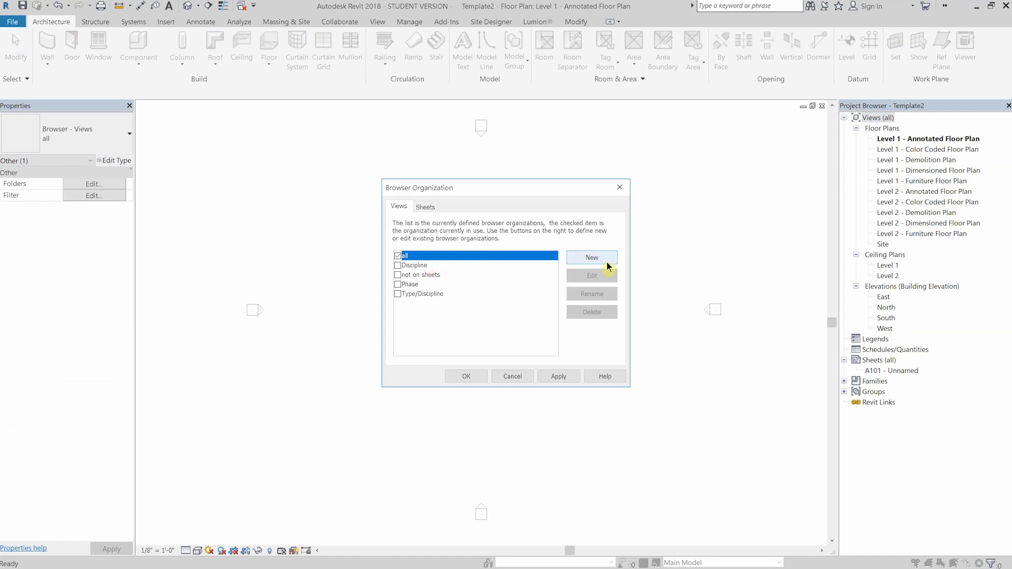
{"action": "left_click", "coordinate": [512, 376]}
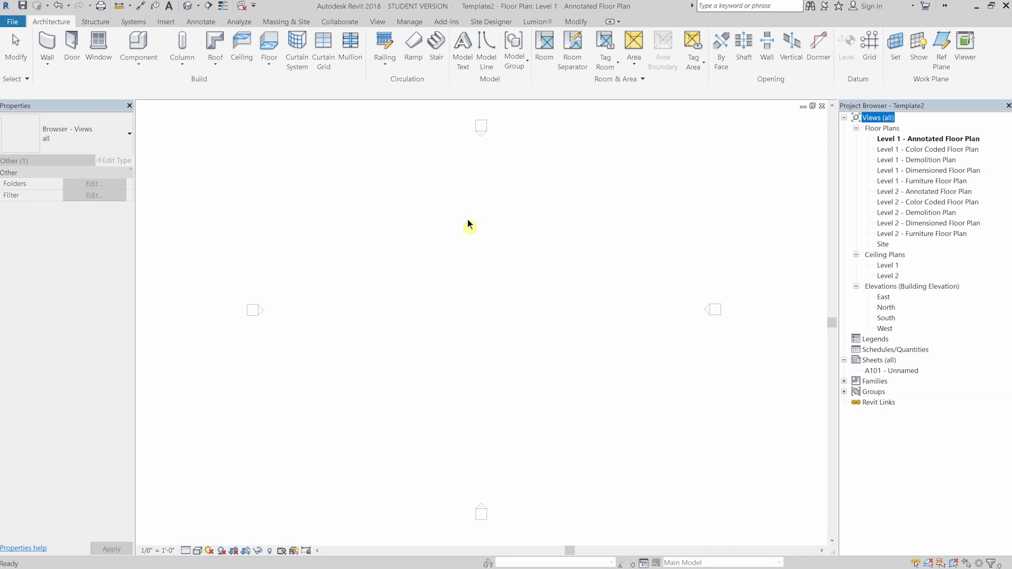
Step: Define a new project parameter named "Category" with parameter type Text, grouped under Other
{"action": "left_click", "coordinate": [415, 28]}
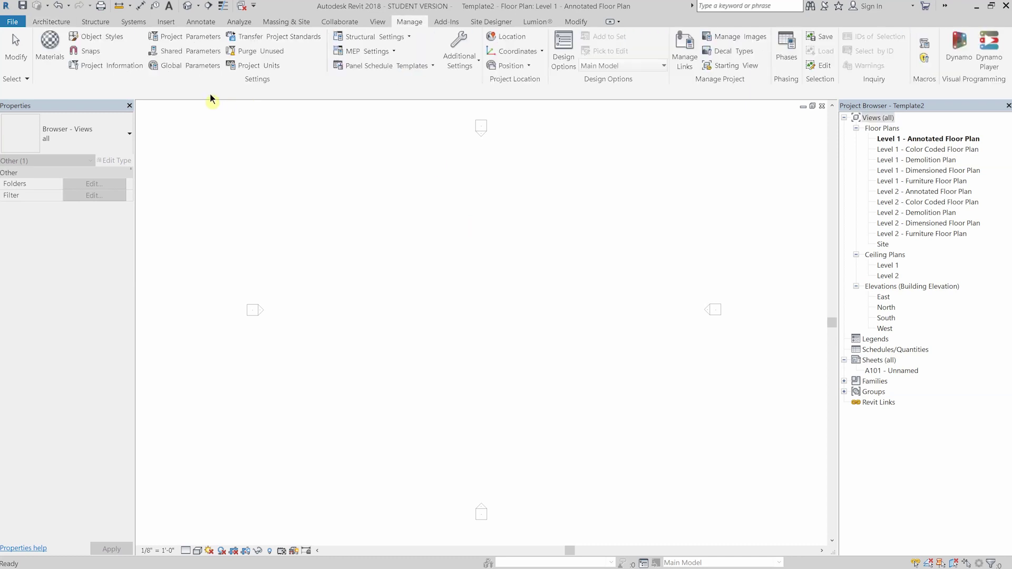
{"action": "left_click", "coordinate": [191, 37]}
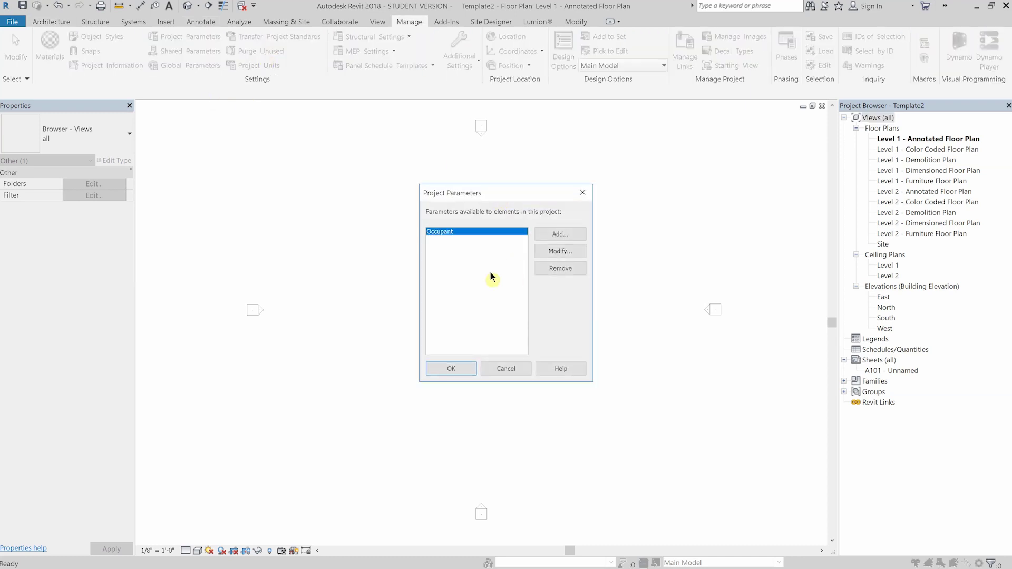
{"action": "left_click", "coordinate": [549, 230]}
{"action": "type", "text": "Categort"}
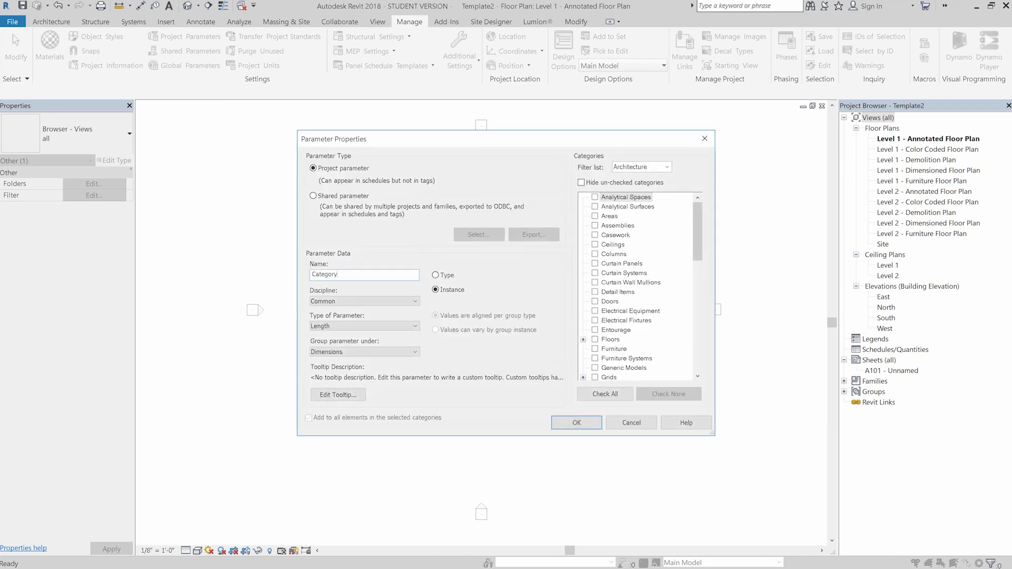
{"action": "left_click", "coordinate": [374, 327]}
{"action": "left_click", "coordinate": [339, 335]}
{"action": "left_click", "coordinate": [375, 353]}
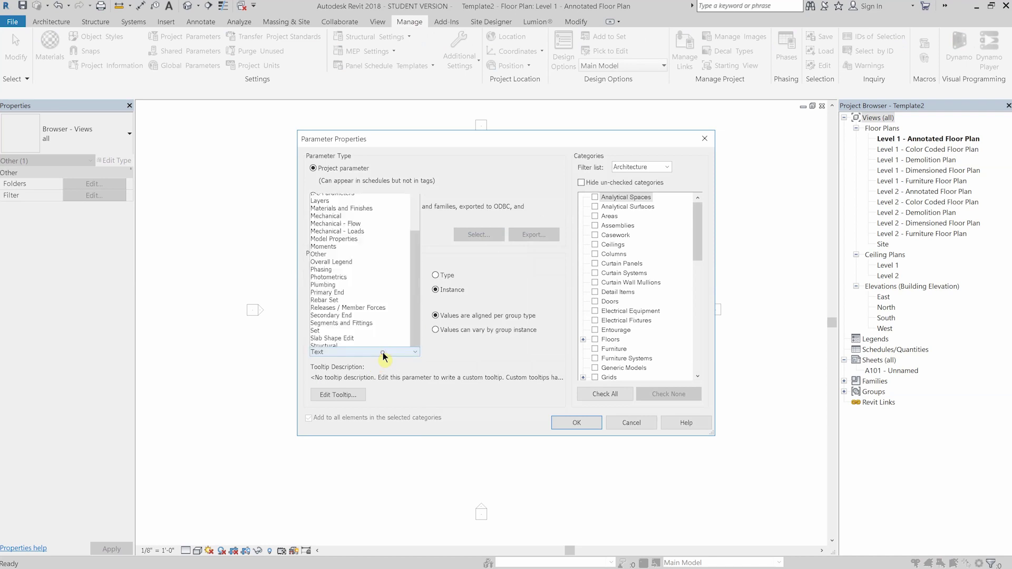
{"action": "left_click", "coordinate": [327, 220]}
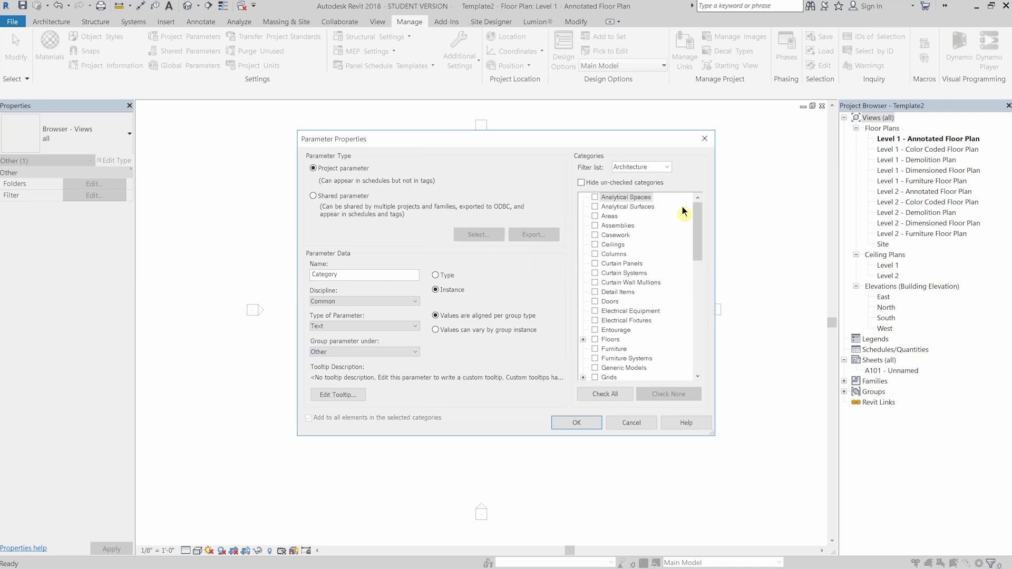
Step: Apply the Category parameter to the Views category and add it to the project with its value left blank
{"action": "left_click_drag", "start_coordinate": [698, 232], "coordinate": [700, 350]}
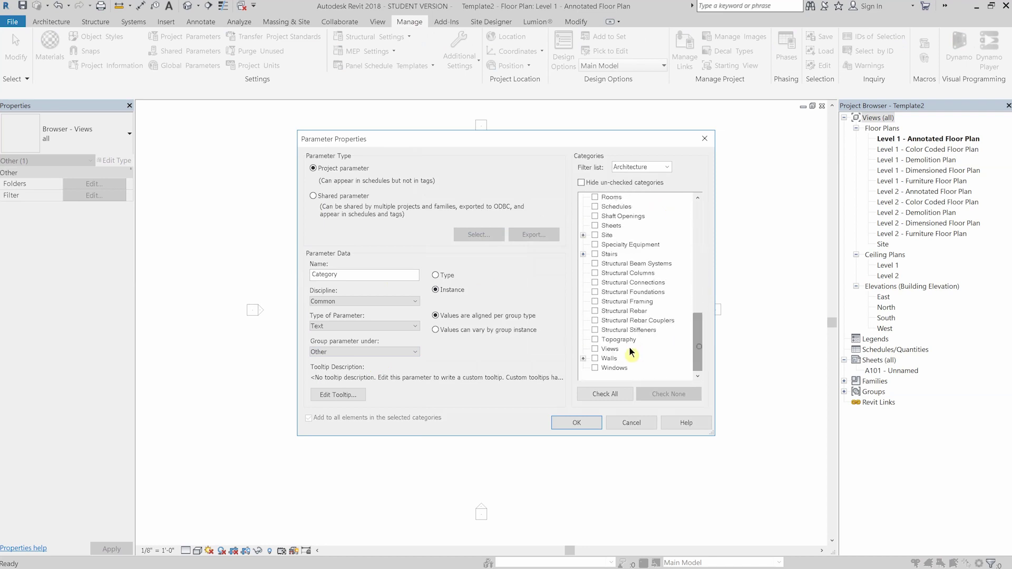
{"action": "left_click", "coordinate": [595, 349]}
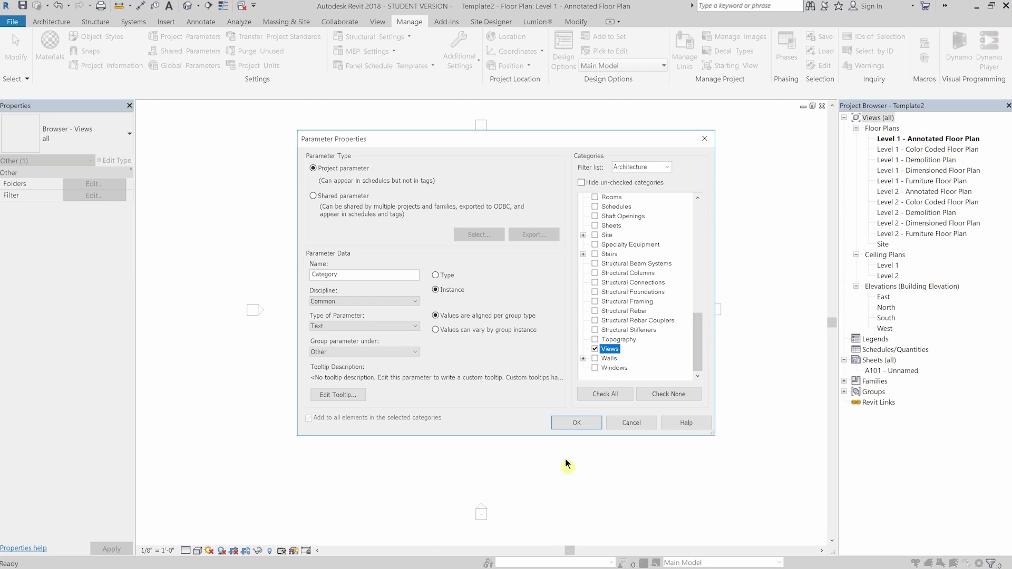
{"action": "left_click", "coordinate": [577, 423]}
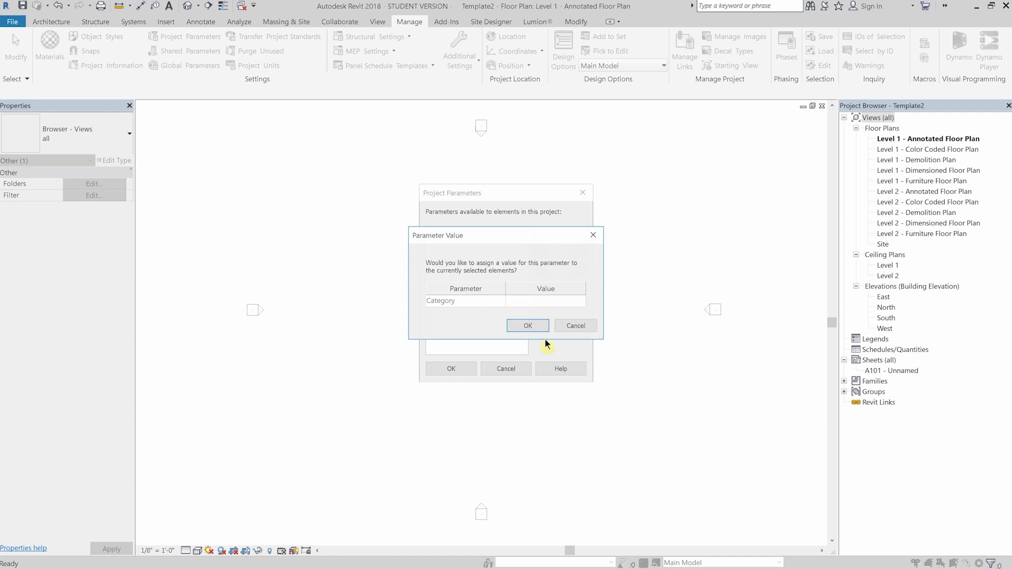
{"action": "left_click", "coordinate": [532, 328]}
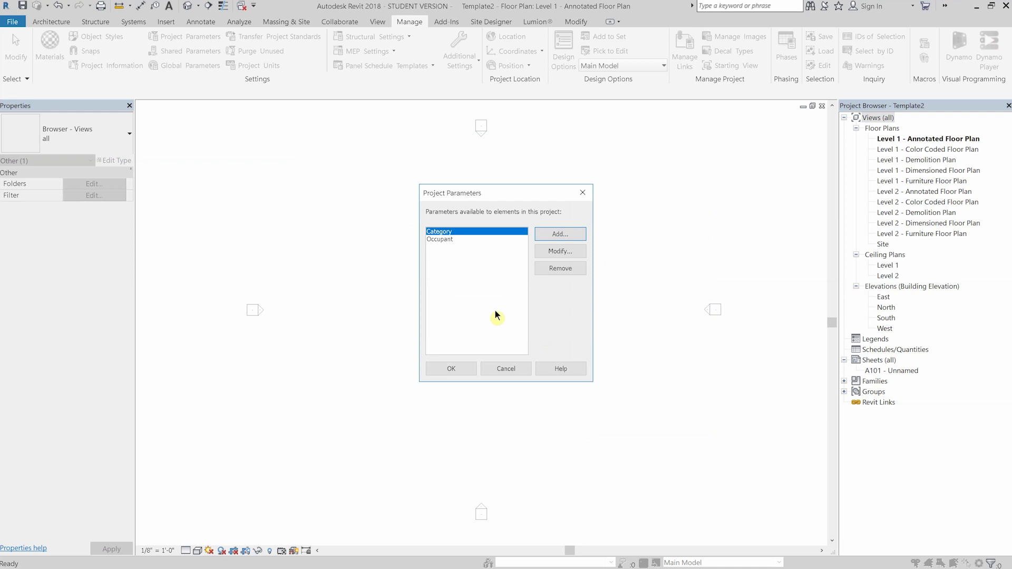
Step: Define another project parameter named "Sheet Category" with parameter type Text, grouped under Other
{"action": "left_click", "coordinate": [548, 235]}
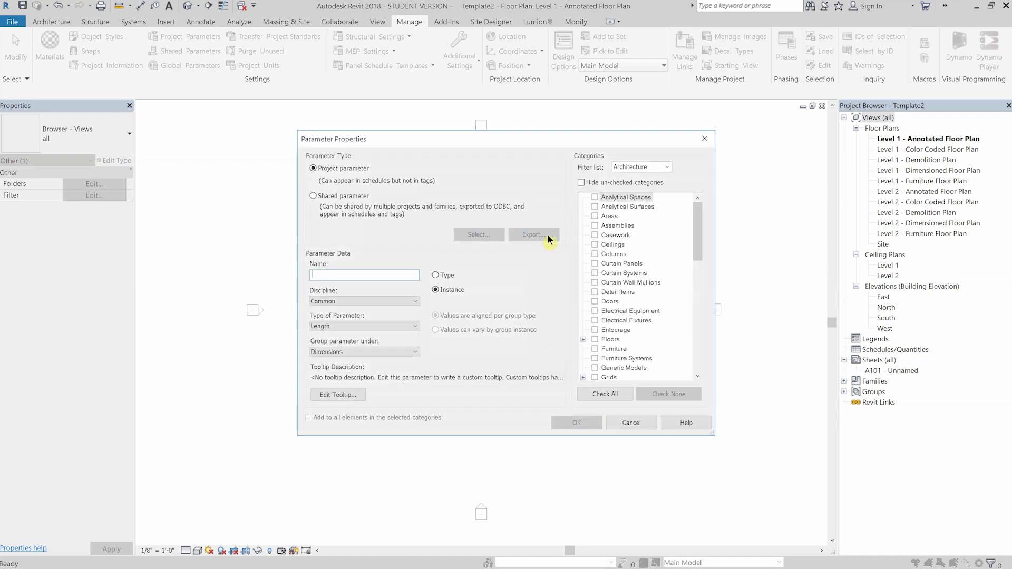
{"action": "type", "text": "Sheet C"}
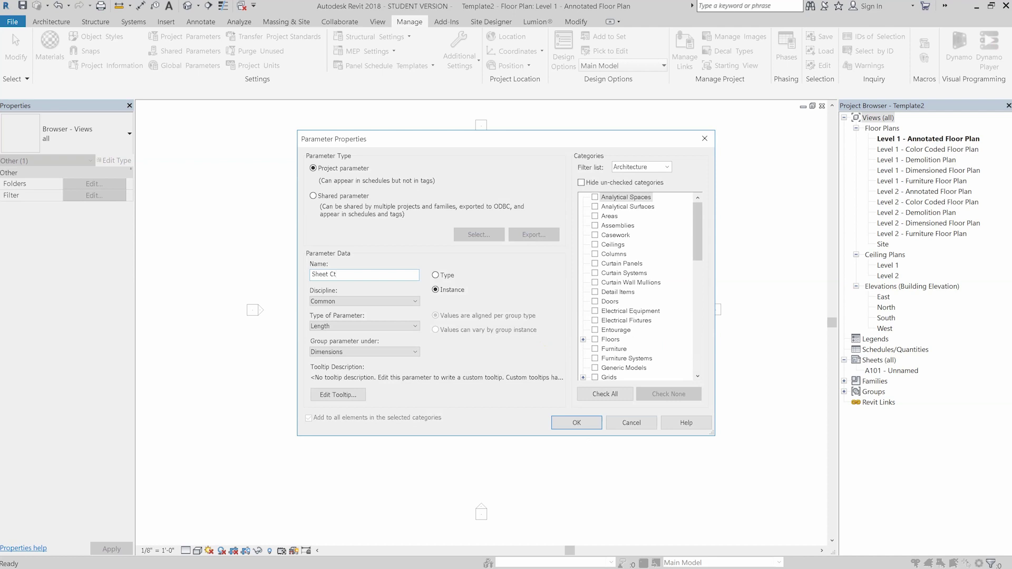
{"action": "type", "text": "ategory"}
{"action": "left_click", "coordinate": [410, 326]}
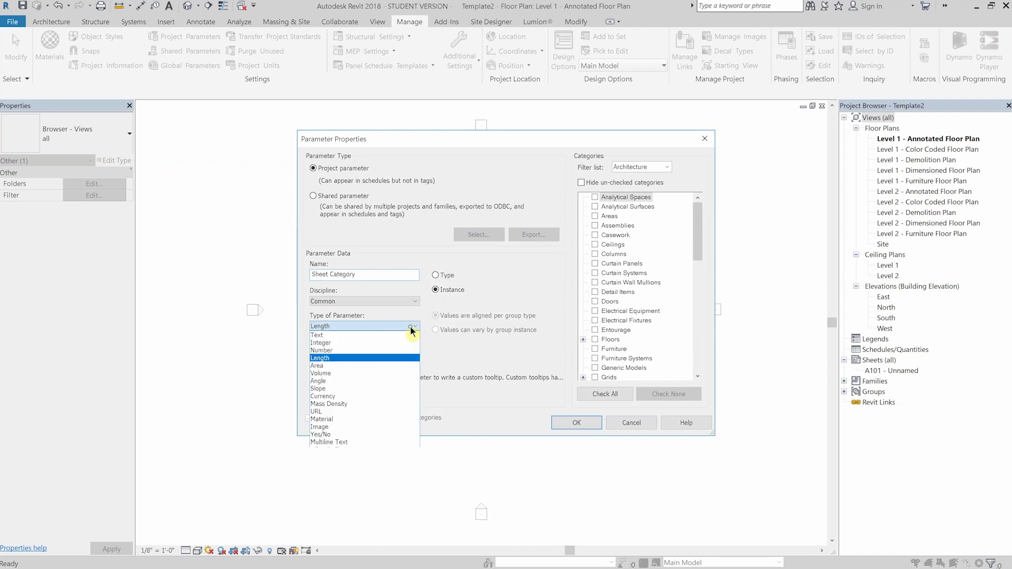
{"action": "left_click", "coordinate": [364, 336]}
{"action": "left_click", "coordinate": [362, 351]}
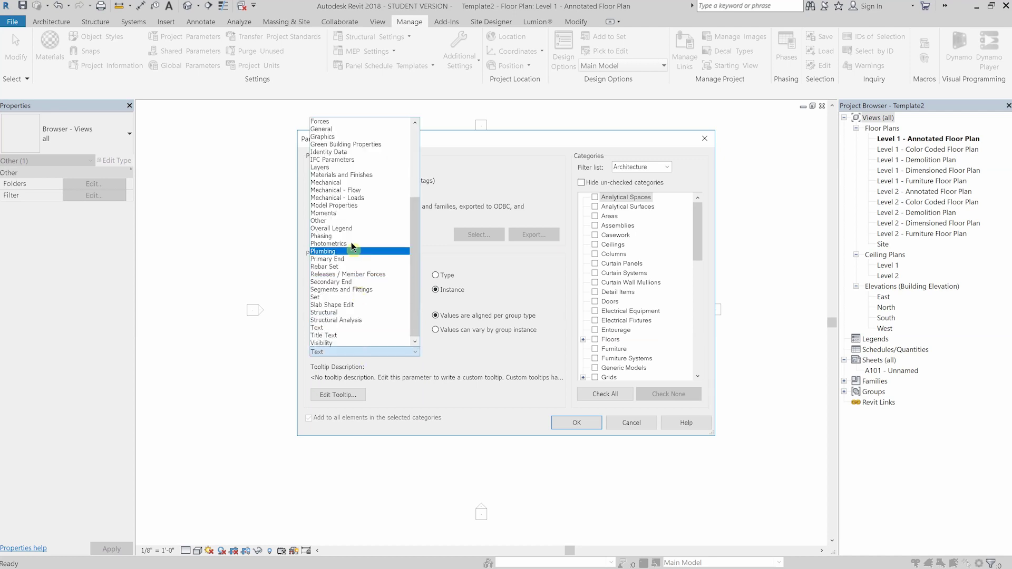
{"action": "left_click", "coordinate": [363, 224]}
Step: Apply the Sheet Category parameter to the Sheets category and add it to the project with its value left blank
{"action": "left_click_drag", "start_coordinate": [696, 216], "coordinate": [696, 301]}
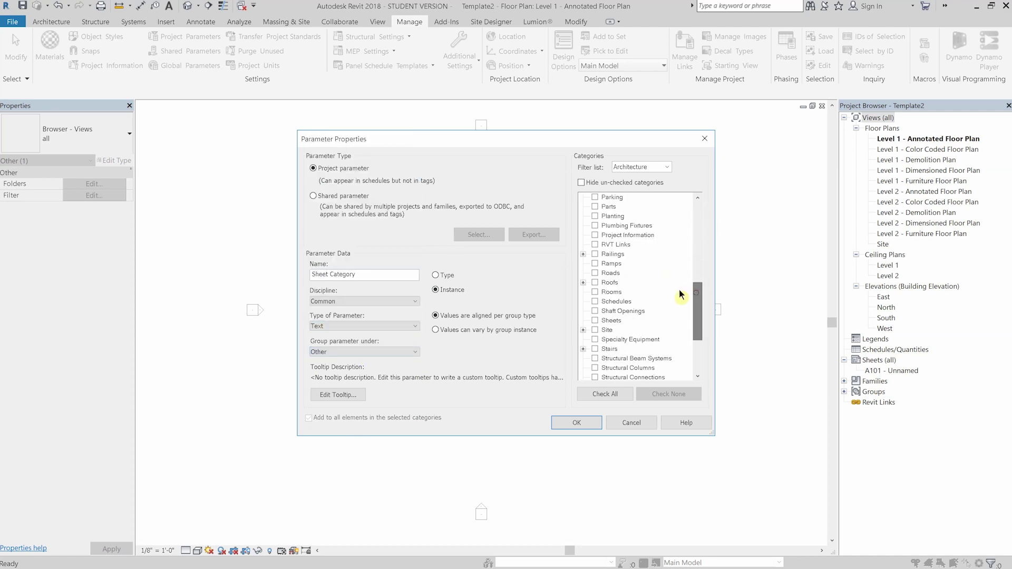
{"action": "left_click", "coordinate": [599, 320]}
{"action": "left_click", "coordinate": [596, 321]}
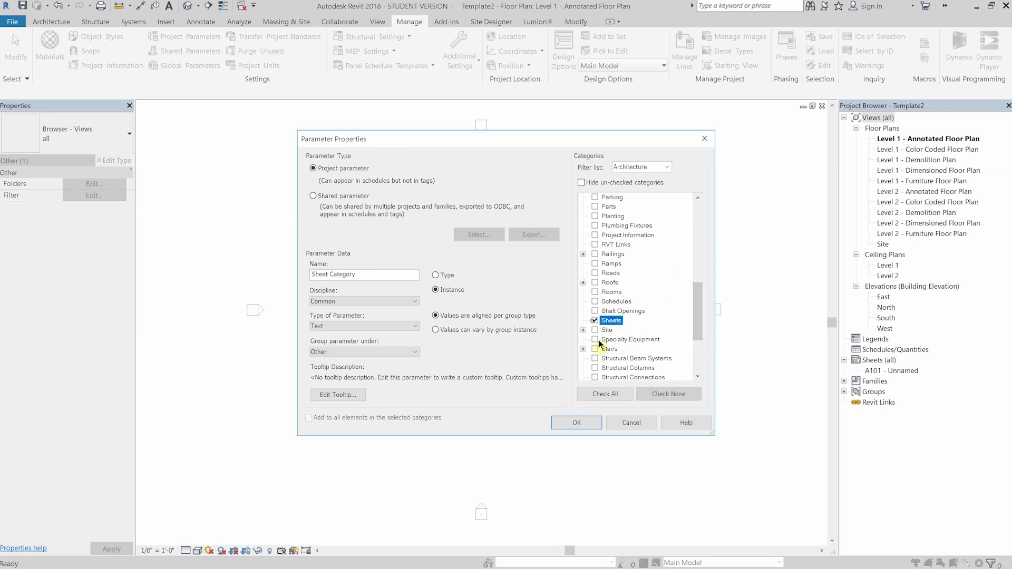
{"action": "left_click", "coordinate": [576, 423]}
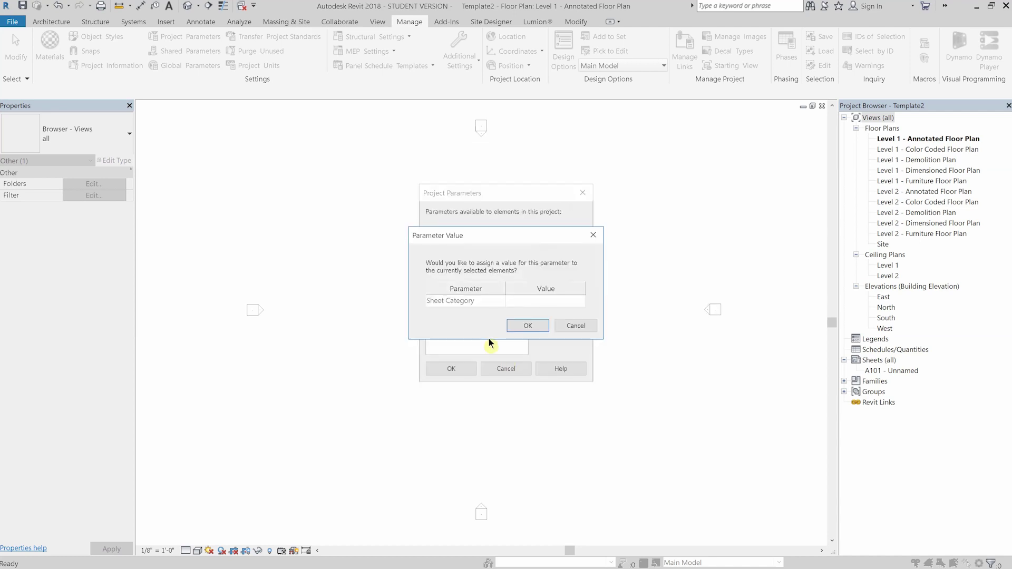
{"action": "left_click", "coordinate": [523, 327]}
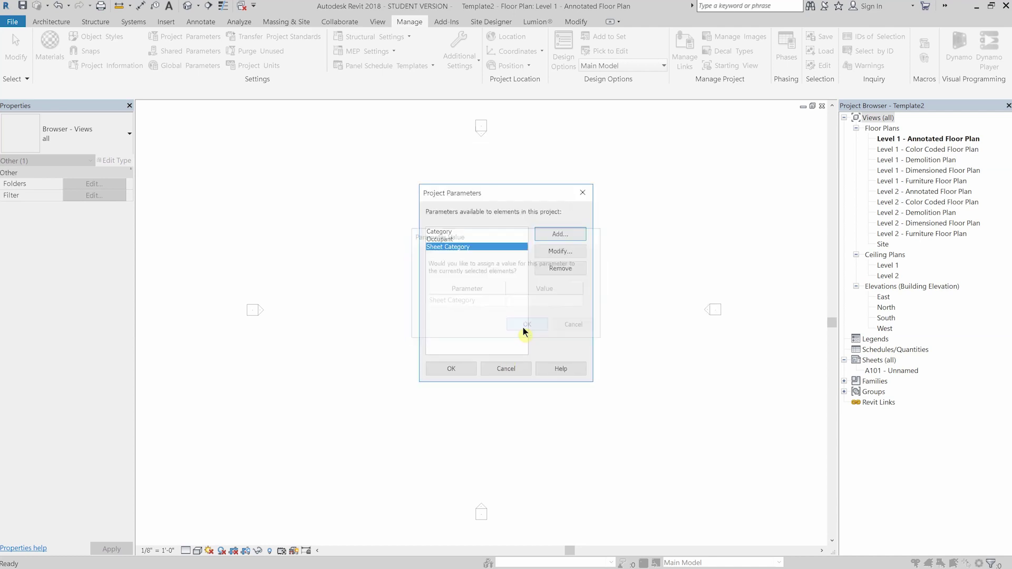
{"action": "left_click", "coordinate": [460, 371]}
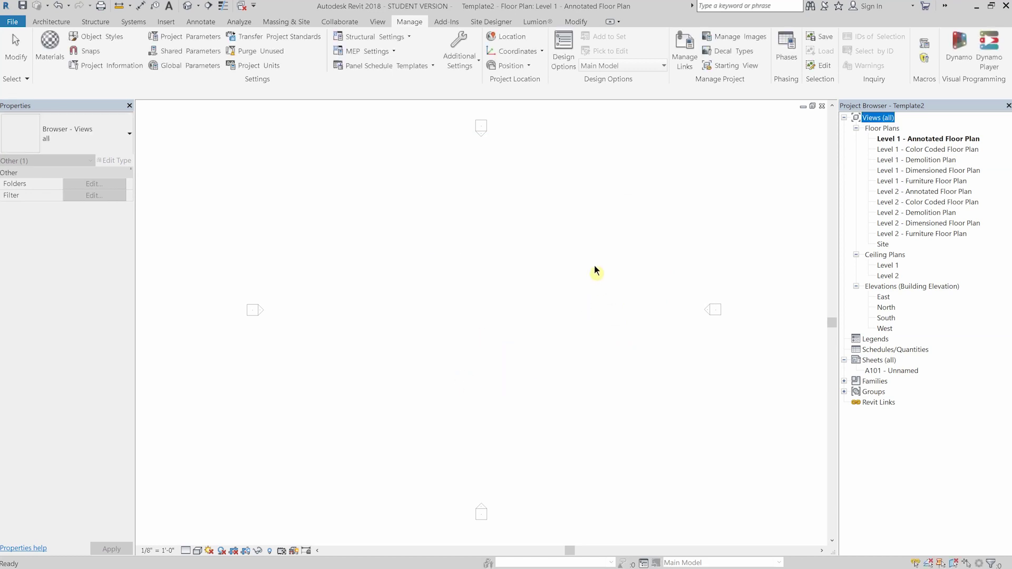
Step: Set the Category of the Level 1 Annotated, Color Coded, Demolition and Dimensioned plan views to "Level 1"
{"action": "left_click", "coordinate": [543, 211]}
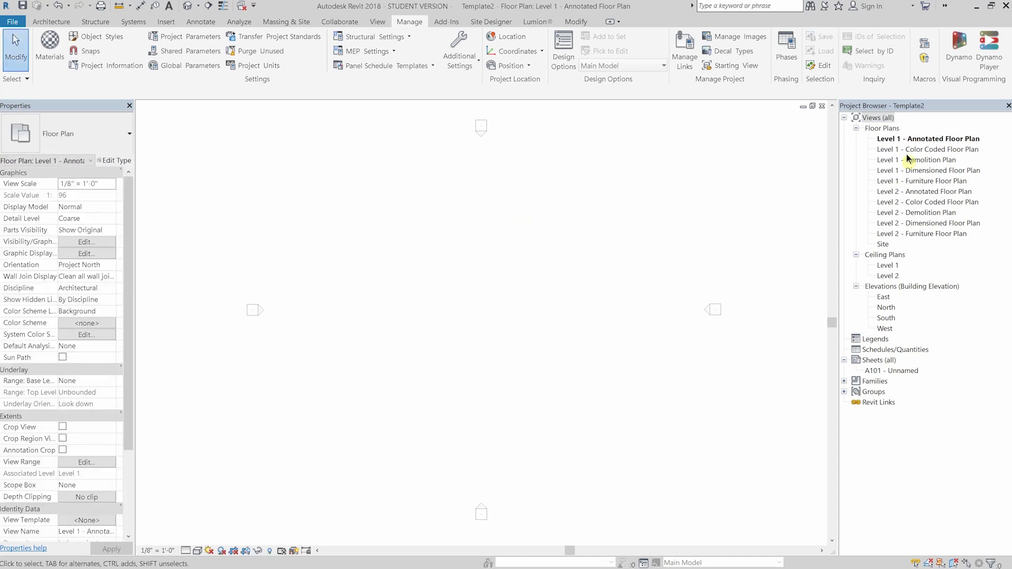
{"action": "left_click", "coordinate": [916, 140]}
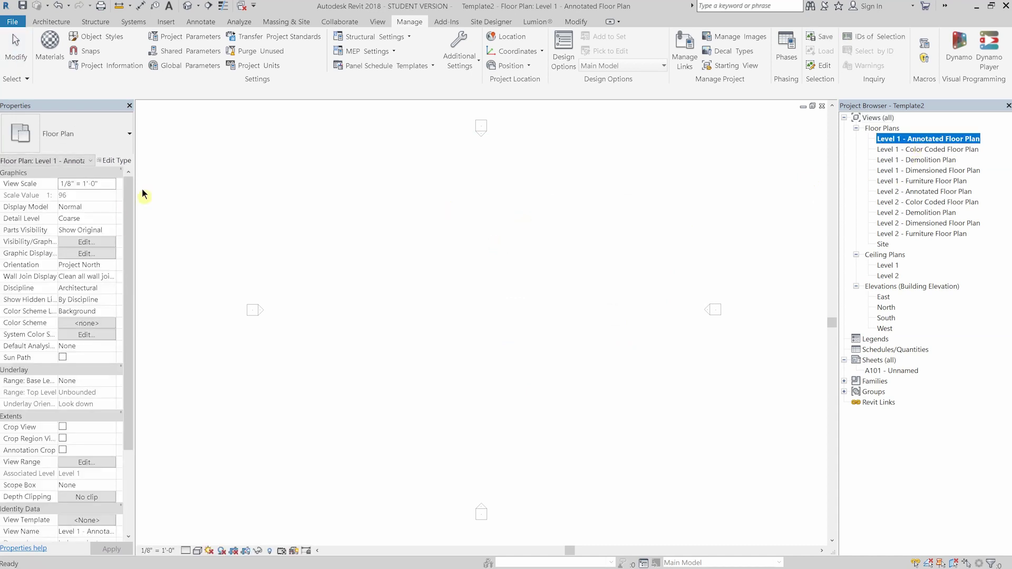
{"action": "left_click_drag", "start_coordinate": [129, 195], "coordinate": [132, 467]}
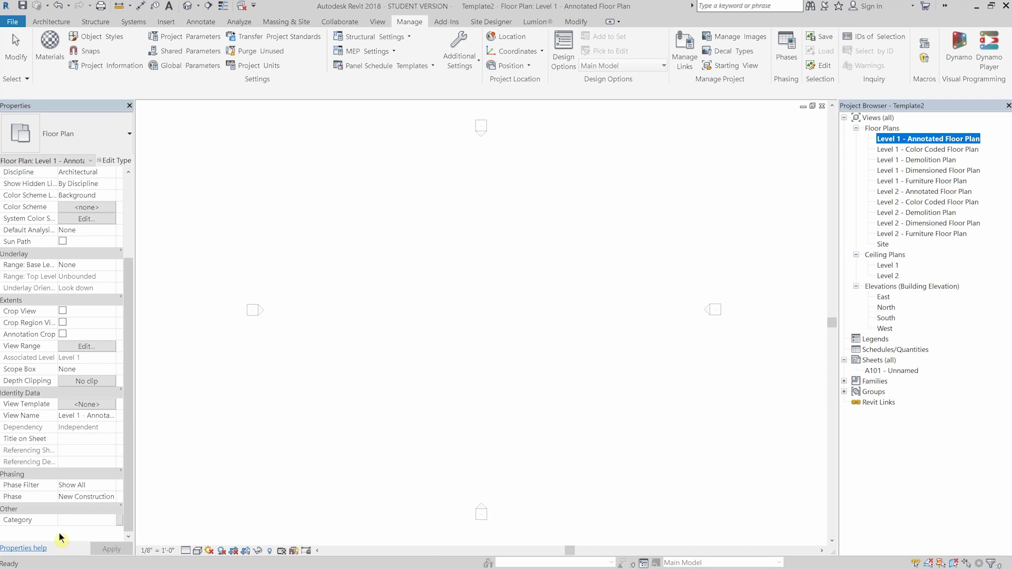
{"action": "left_click", "coordinate": [97, 520]}
{"action": "left_click", "coordinate": [916, 149], "text": "ctrl"}
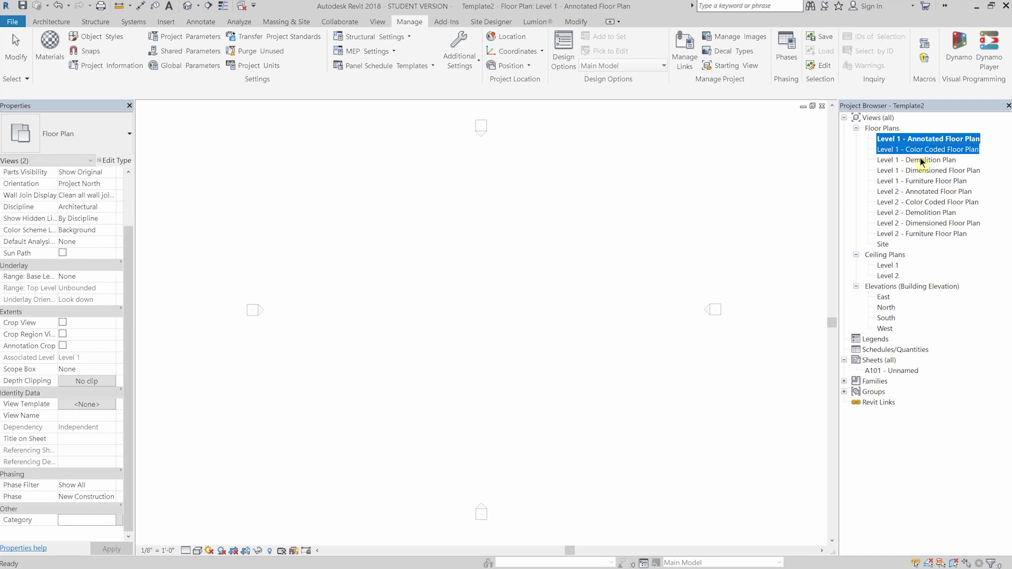
{"action": "left_click", "coordinate": [916, 159], "text": "ctrl"}
{"action": "left_click", "coordinate": [910, 171], "text": "ctrl"}
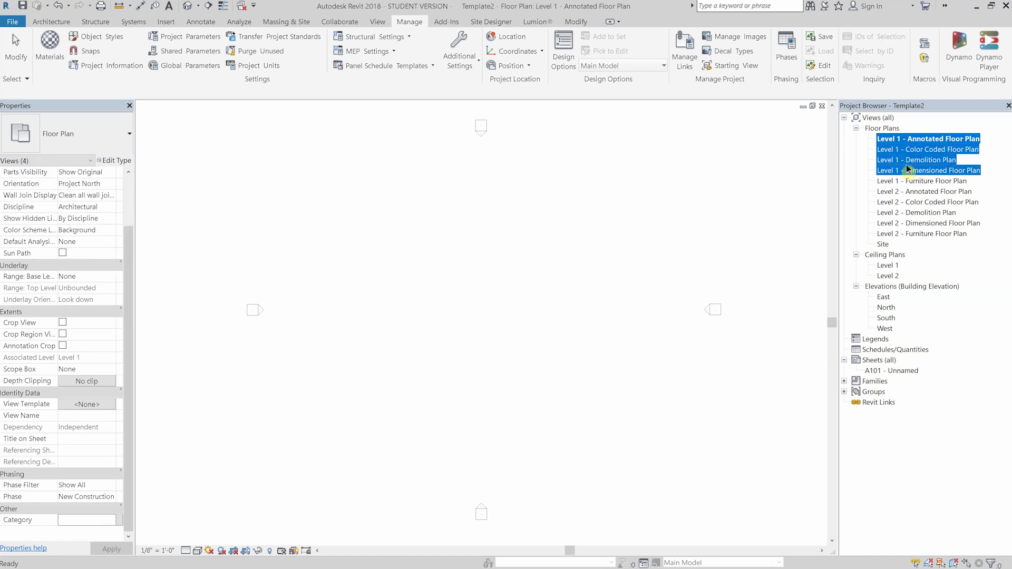
{"action": "left_click", "coordinate": [95, 518]}
{"action": "type", "text": "Level 1"}
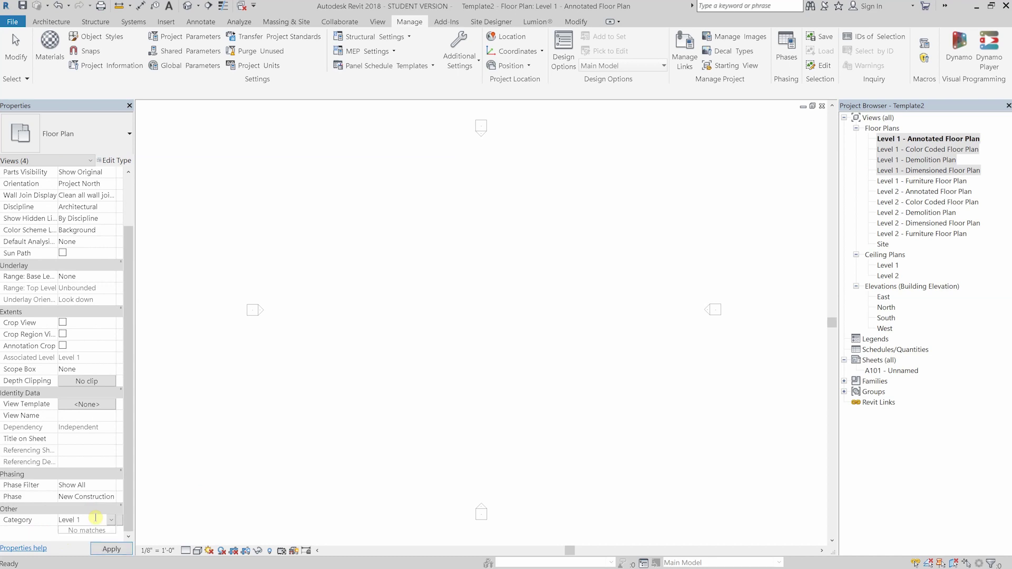
{"action": "key", "text": "Return"}
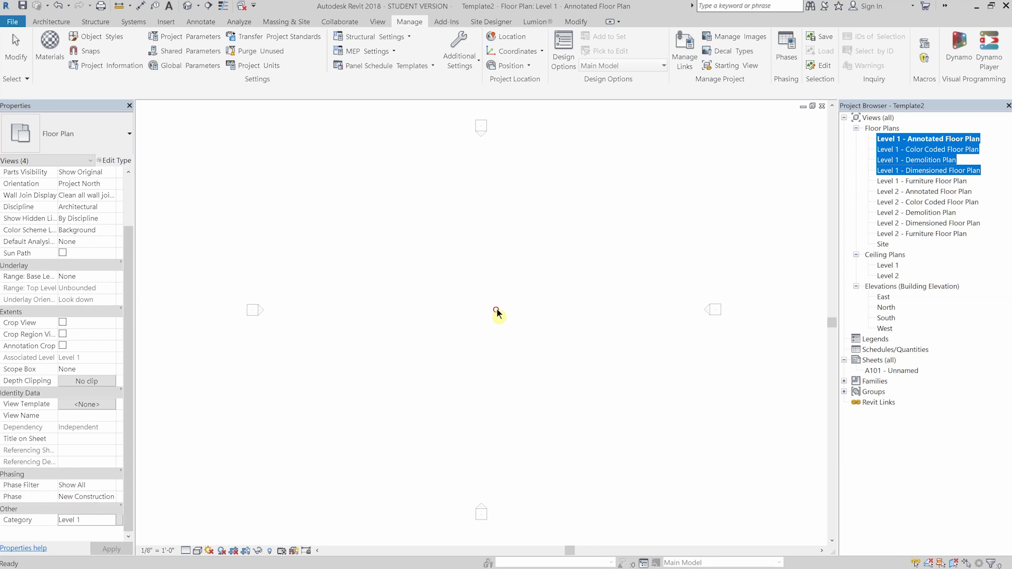
{"action": "left_click", "coordinate": [496, 309]}
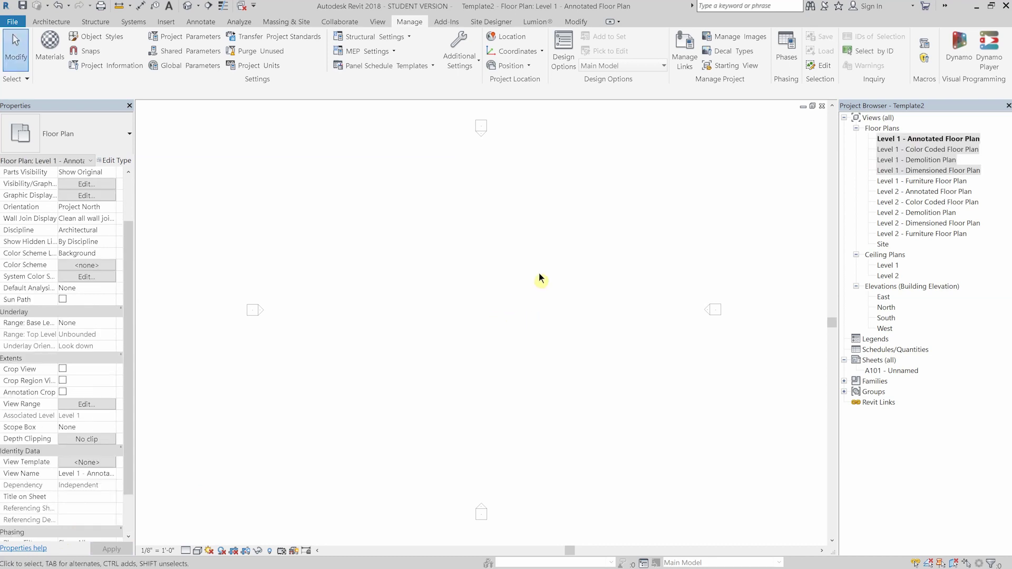
Step: Exclude the Category parameter from the Furniture Plan view template assigned to the Level 1 - Furniture Floor Plan view
{"action": "double_click", "coordinate": [949, 181]}
{"action": "left_click", "coordinate": [100, 463]}
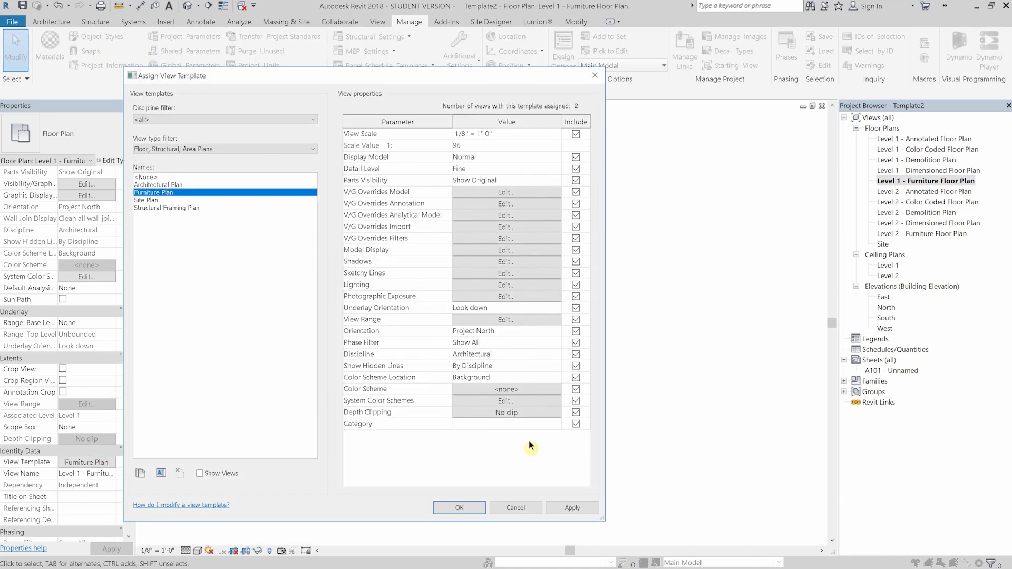
{"action": "left_click", "coordinate": [575, 425]}
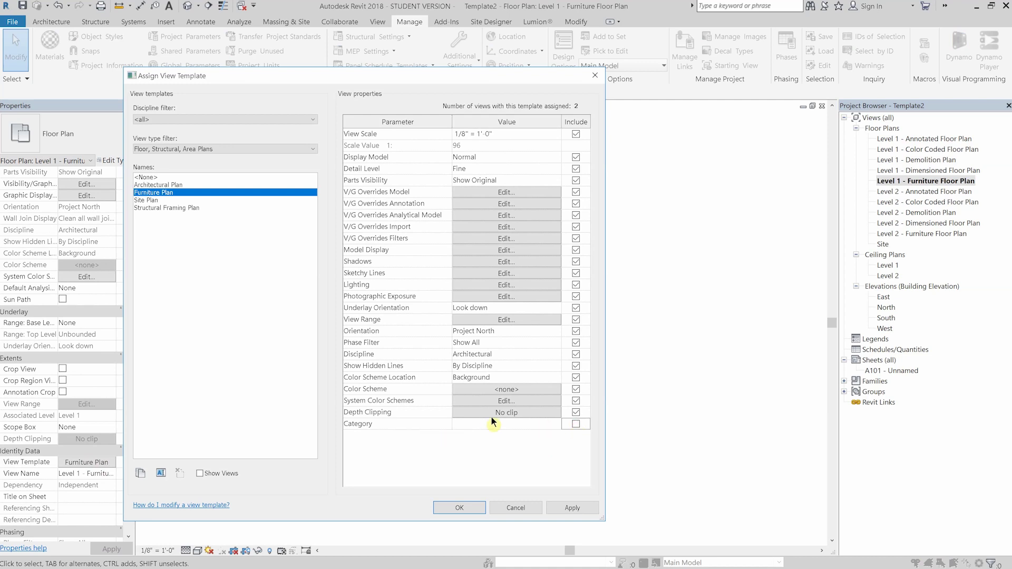
{"action": "left_click", "coordinate": [463, 508]}
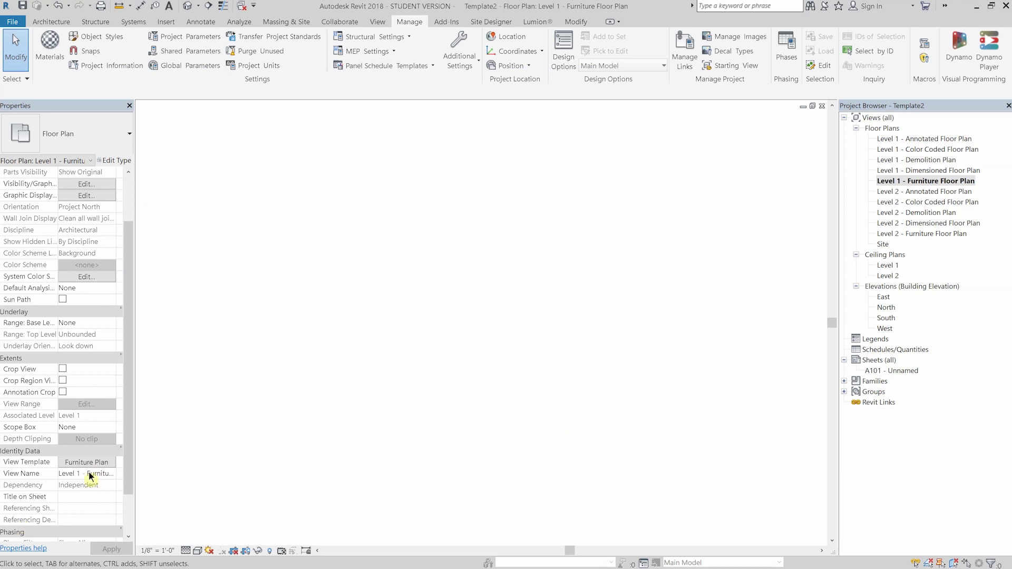
Step: Set the Category of the Level 1 - Furniture Floor Plan view to "Level 1"
{"action": "left_click_drag", "start_coordinate": [131, 436], "coordinate": [130, 487]}
{"action": "left_click", "coordinate": [74, 520]}
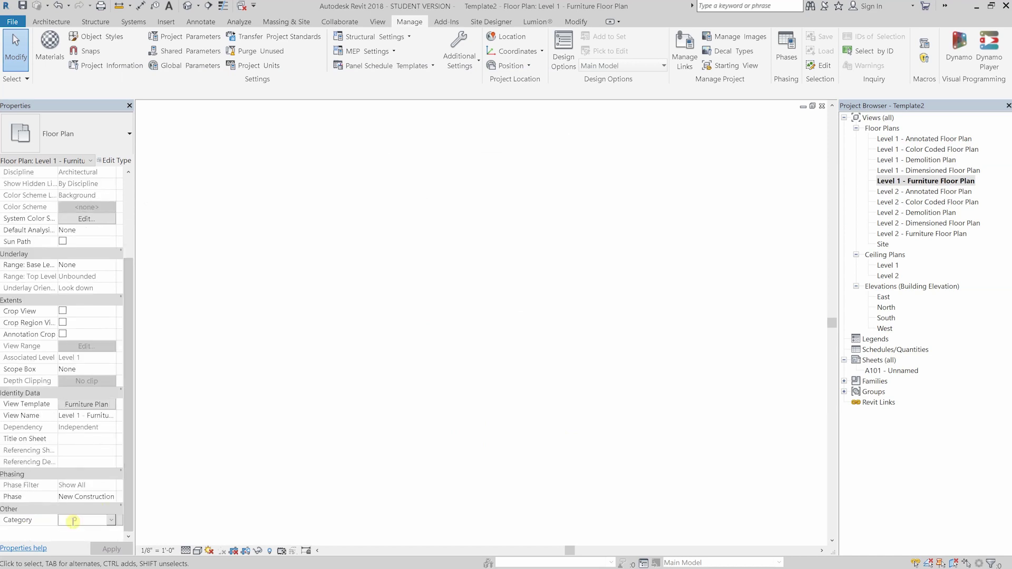
{"action": "type", "text": "L"}
{"action": "key", "text": "Return"}
Step: Set the Category of all five Level 2 floor plan views, from Annotated to Furniture, to "Level 2"
{"action": "left_click", "coordinate": [916, 193]}
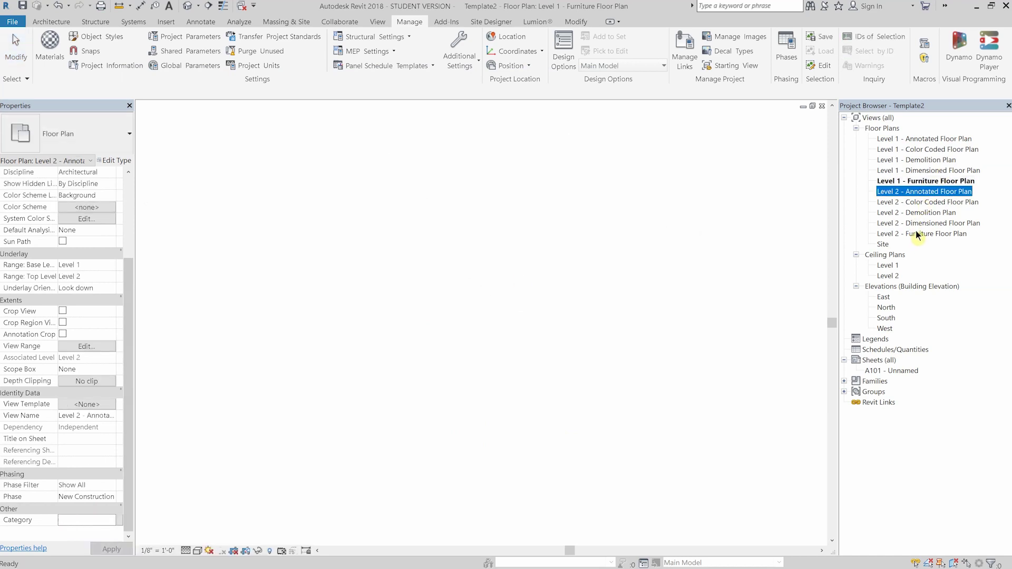
{"action": "left_click", "coordinate": [917, 234], "text": "shift"}
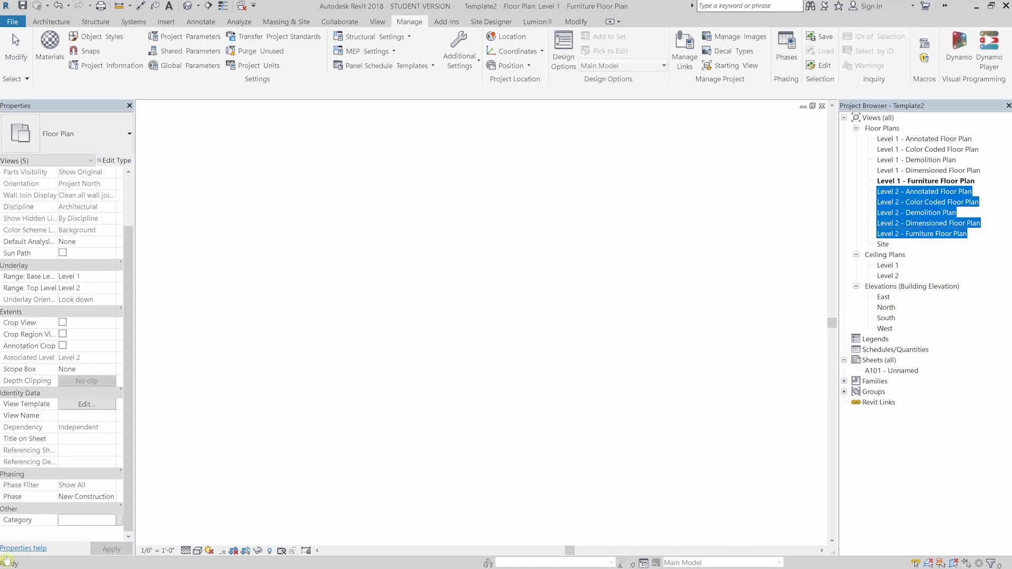
{"action": "left_click", "coordinate": [83, 521]}
{"action": "type", "text": "Level 2"}
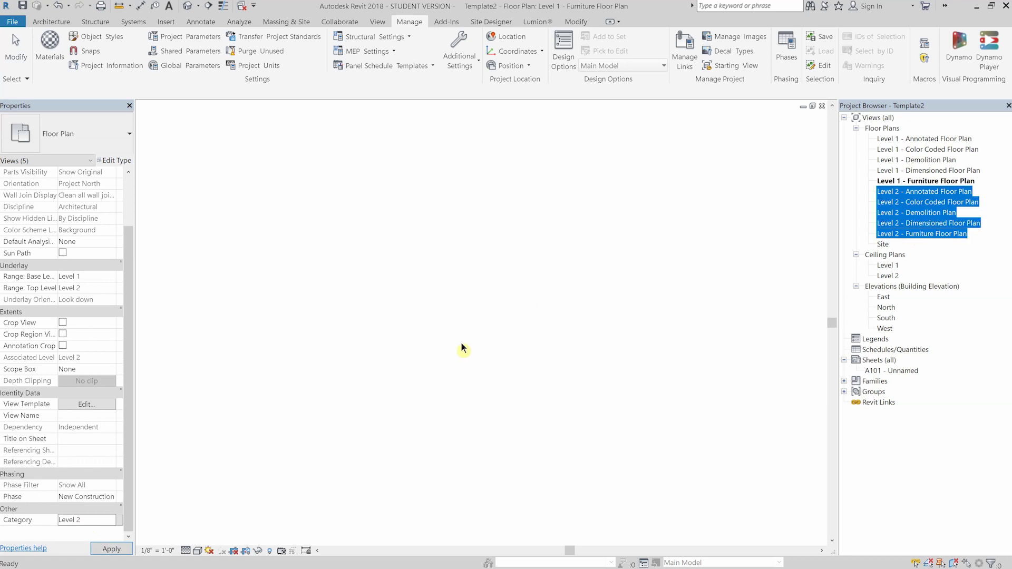
{"action": "left_click", "coordinate": [499, 308]}
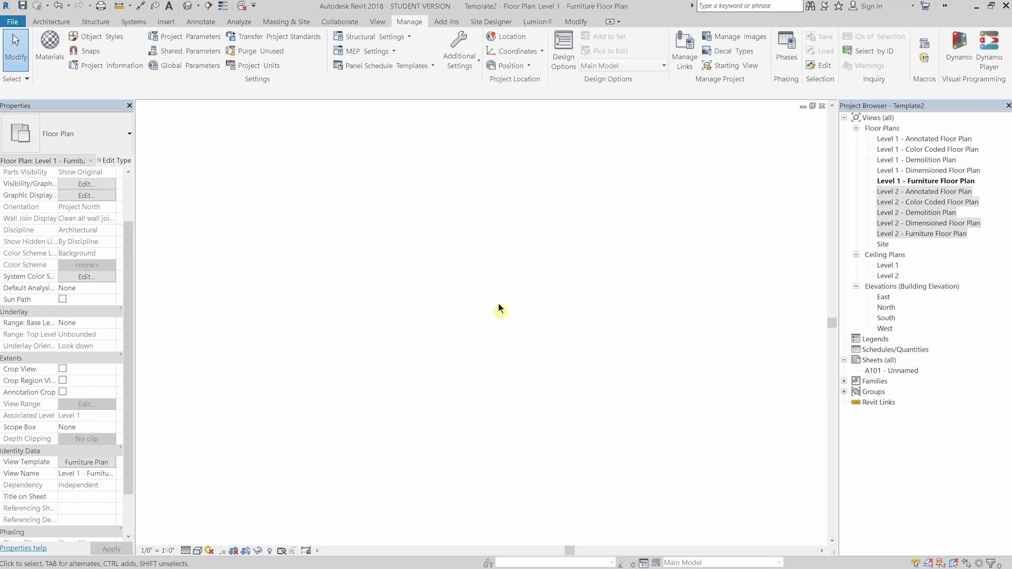
Step: Create a new browser organization for views named "New Organization"
{"action": "right_click", "coordinate": [871, 120]}
{"action": "left_click", "coordinate": [896, 127]}
{"action": "left_click", "coordinate": [599, 258]}
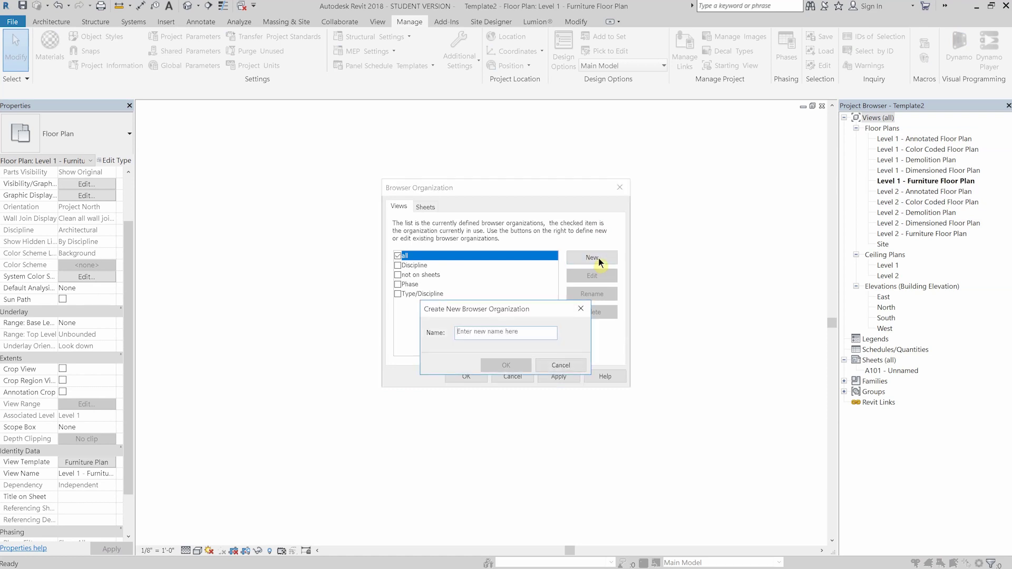
{"action": "type", "text": "New Organization"}
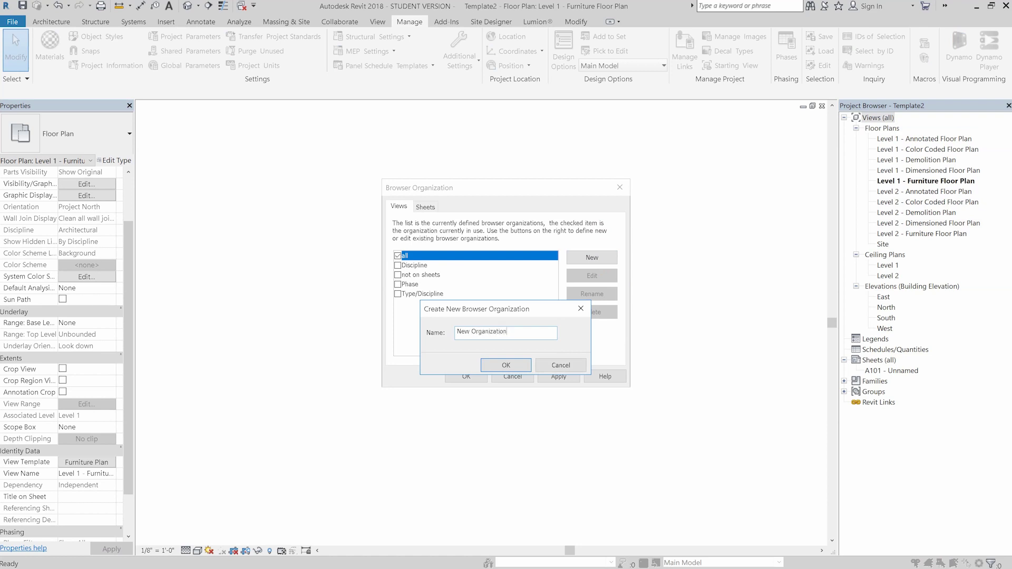
{"action": "left_click", "coordinate": [493, 368]}
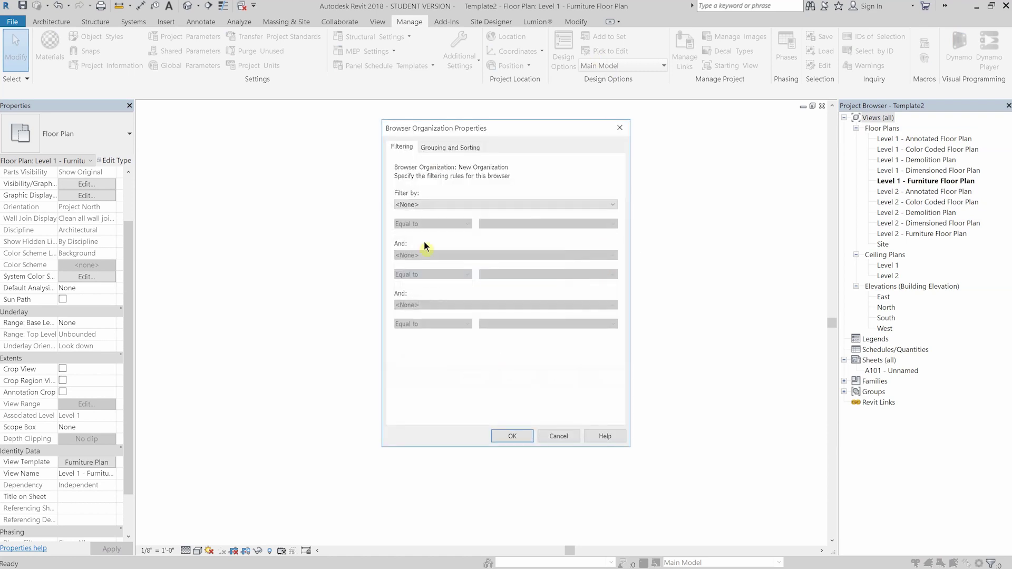
Step: Group the new view organization by Family and Type and then by Category, and make it the one in use
{"action": "left_click", "coordinate": [448, 149]}
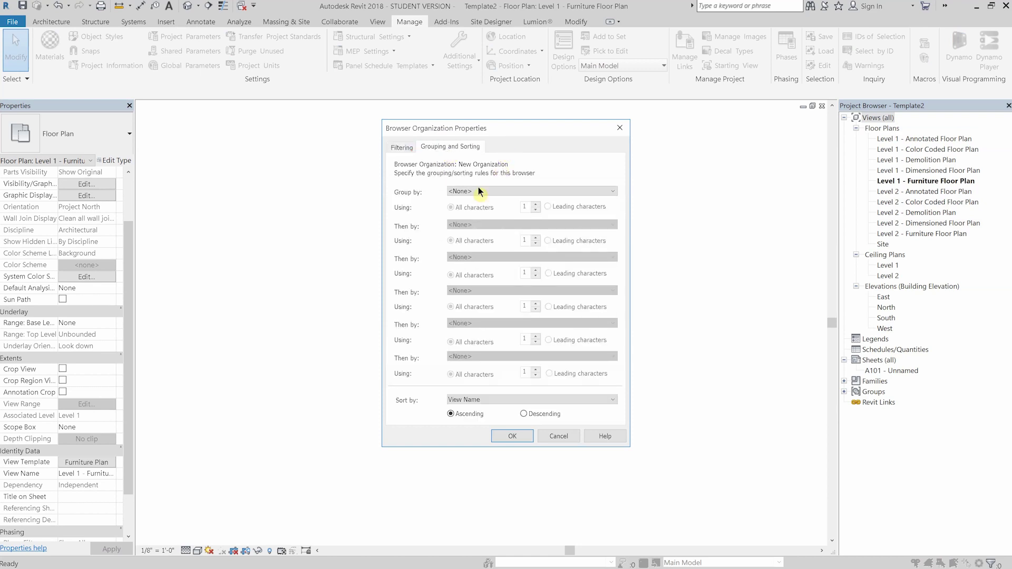
{"action": "left_click", "coordinate": [480, 191]}
{"action": "left_click", "coordinate": [476, 225]}
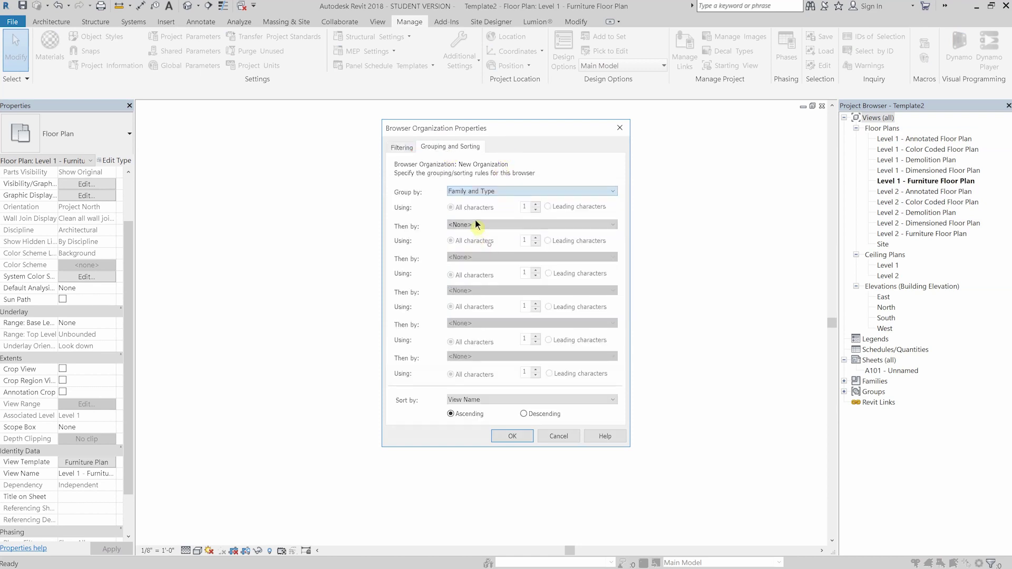
{"action": "left_click", "coordinate": [476, 224]}
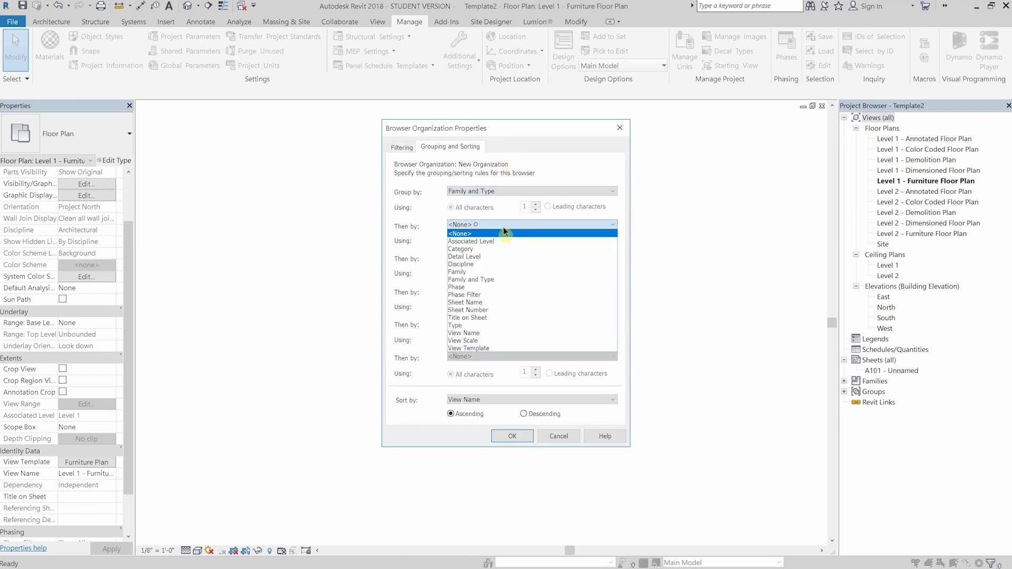
{"action": "left_click", "coordinate": [464, 249]}
{"action": "left_click", "coordinate": [513, 438]}
{"action": "left_click", "coordinate": [397, 275]}
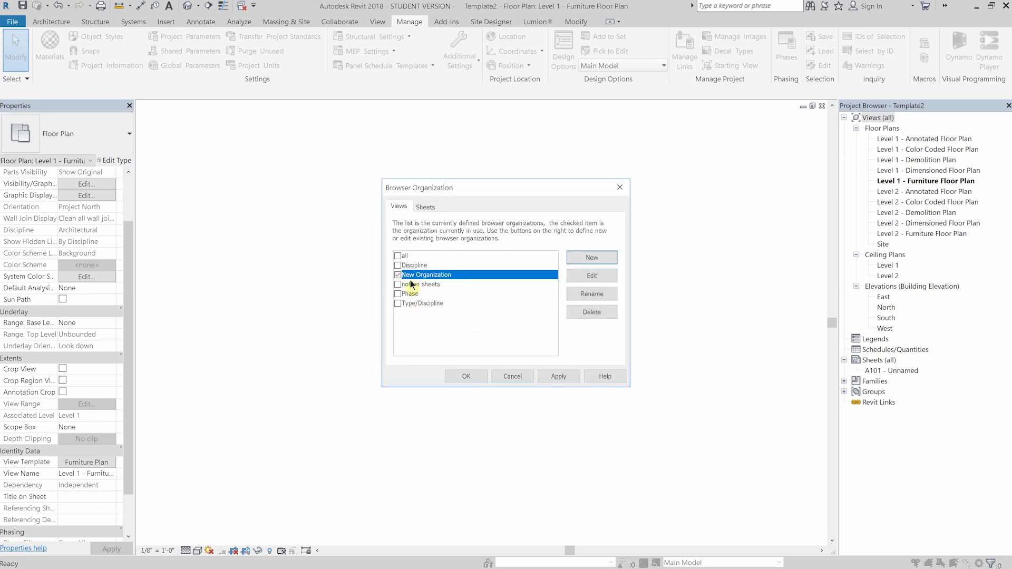
Step: Create a new browser organization for sheets named "New Sheet Organization"
{"action": "left_click", "coordinate": [426, 208]}
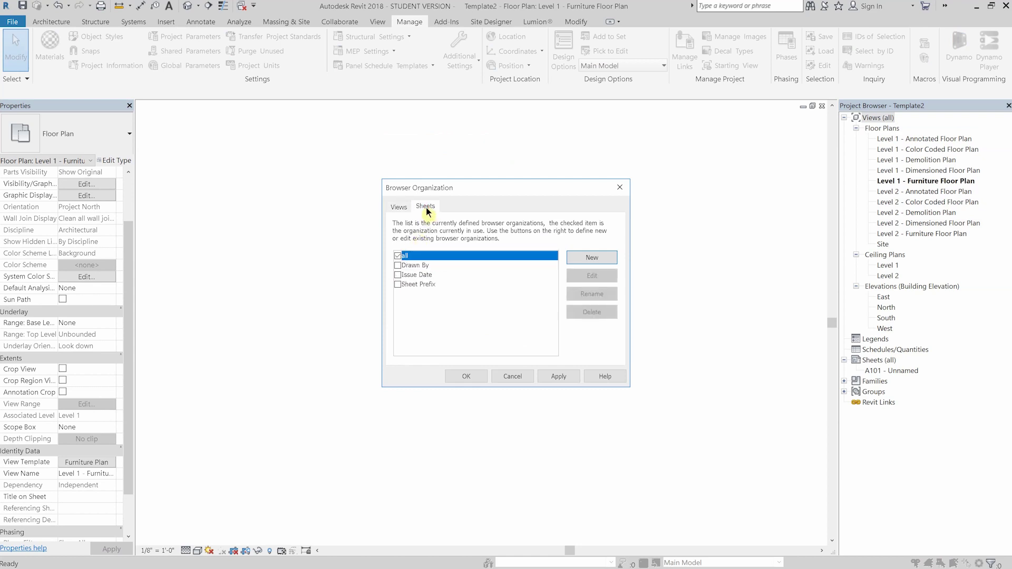
{"action": "left_click", "coordinate": [606, 259]}
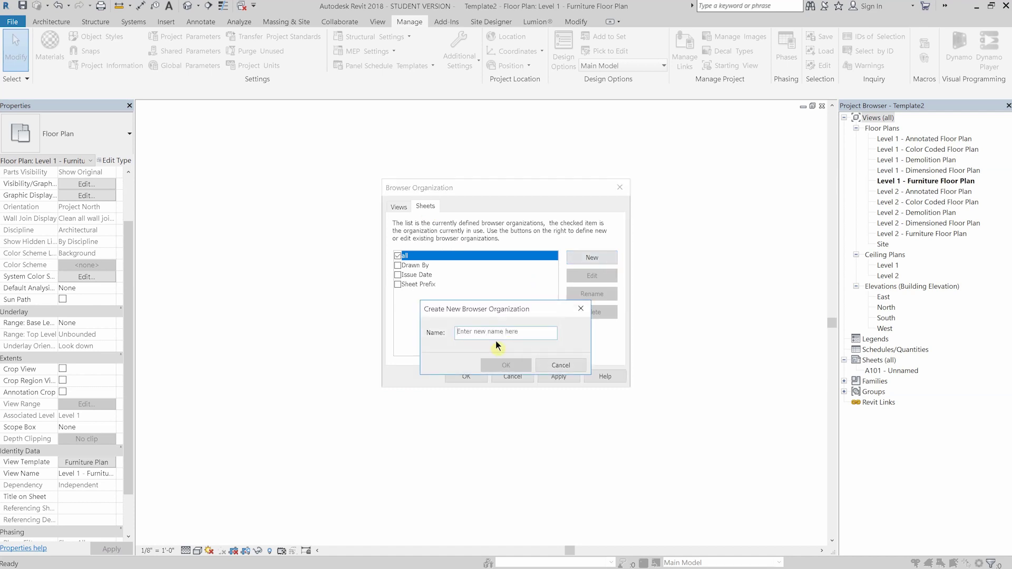
{"action": "type", "text": "New Sheet Organization"}
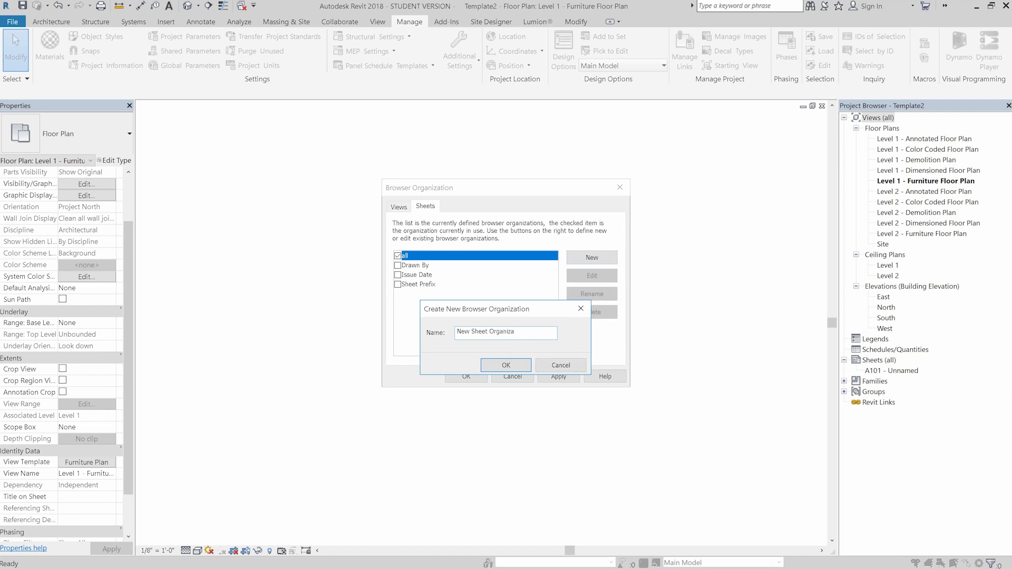
{"action": "left_click", "coordinate": [484, 366]}
Step: Group the new sheet organization by Sheet Category and make it the one in use for sheets
{"action": "left_click", "coordinate": [458, 147]}
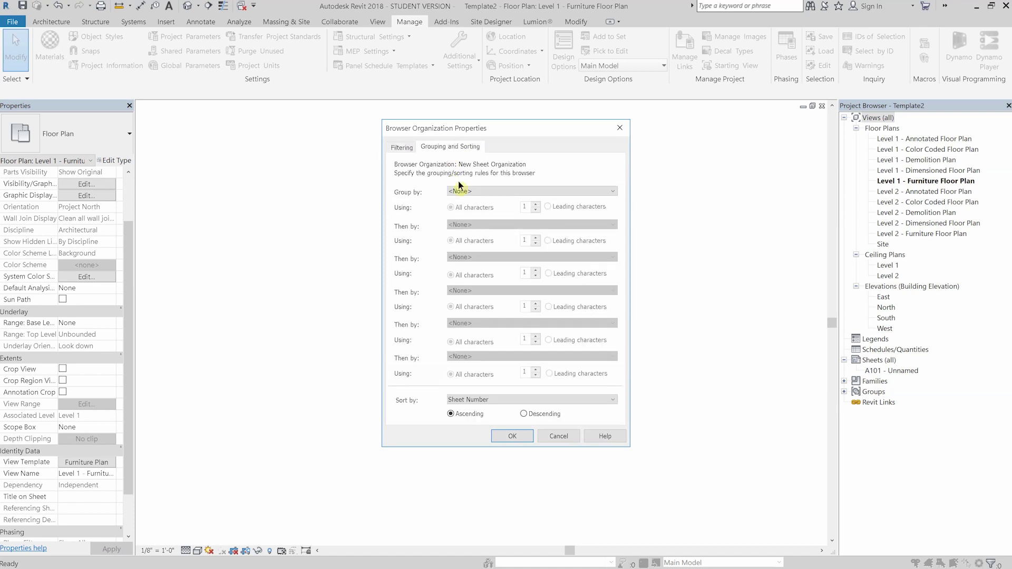
{"action": "left_click", "coordinate": [463, 191]}
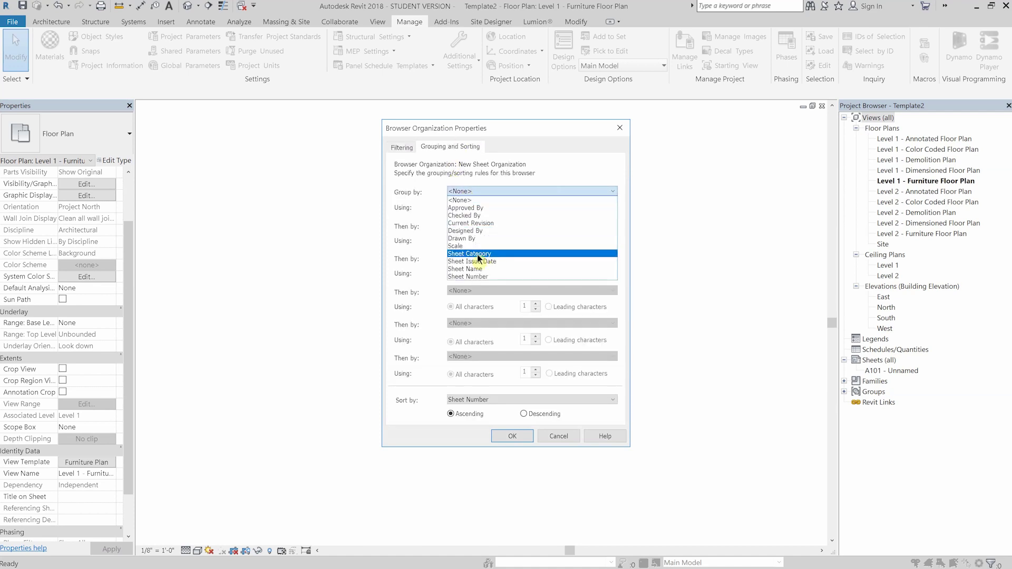
{"action": "left_click", "coordinate": [477, 255]}
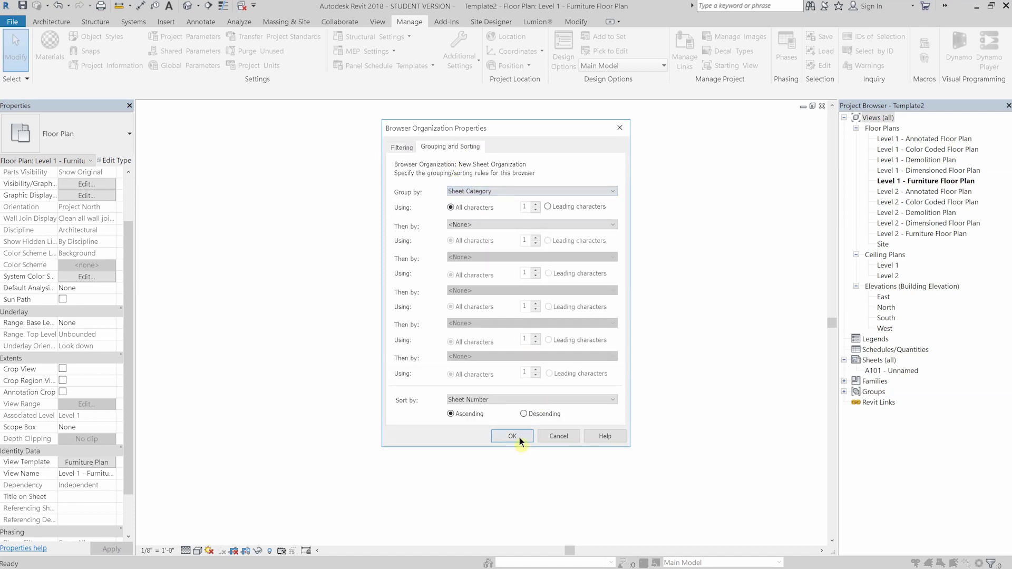
{"action": "key", "text": "Return"}
{"action": "left_click", "coordinate": [397, 284]}
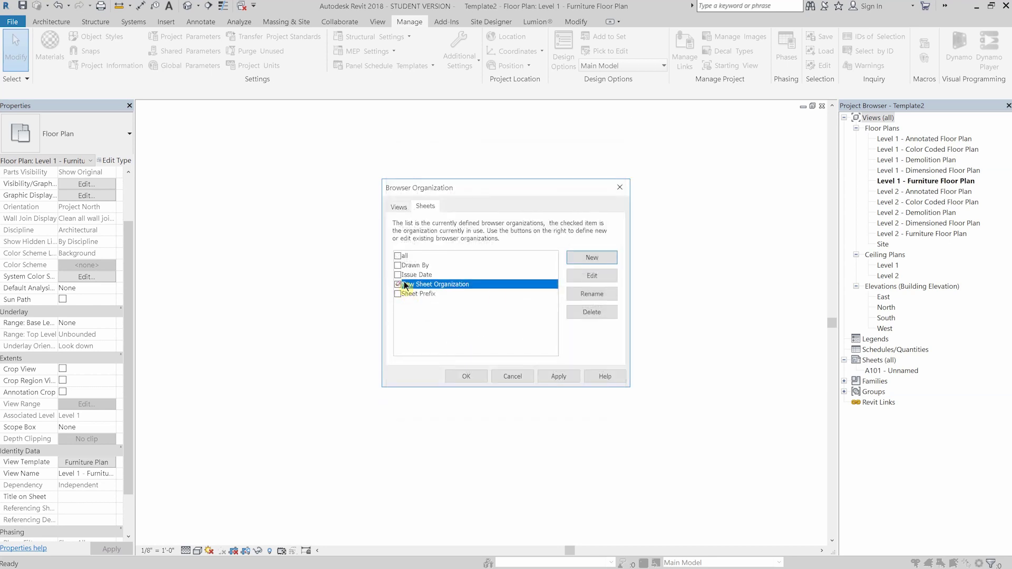
Step: Accept the browser organizations and expand all category groups under Floor Plans, Ceiling Plans and Elevations in the project browser
{"action": "left_click", "coordinate": [467, 377]}
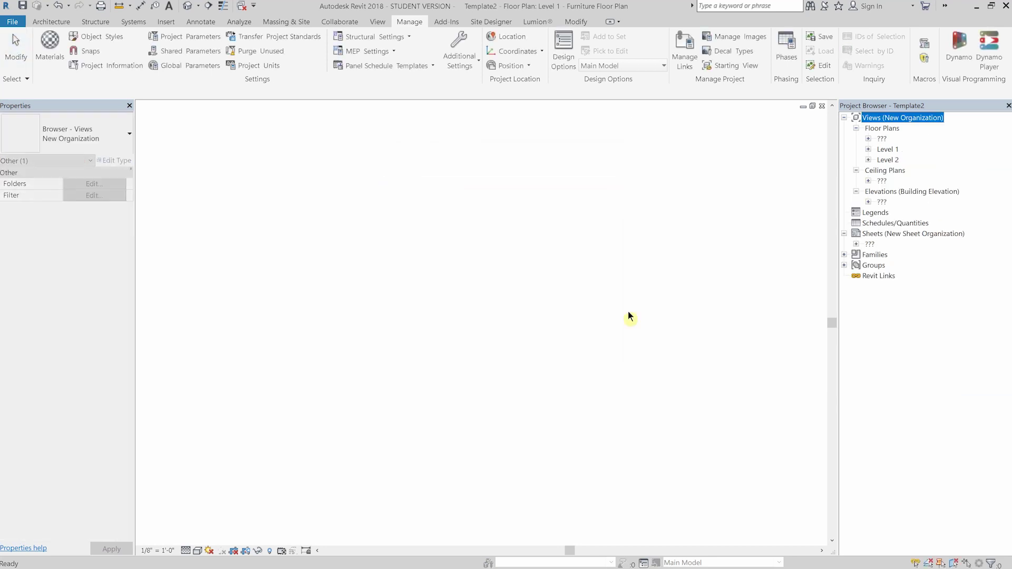
{"action": "left_click", "coordinate": [868, 149]}
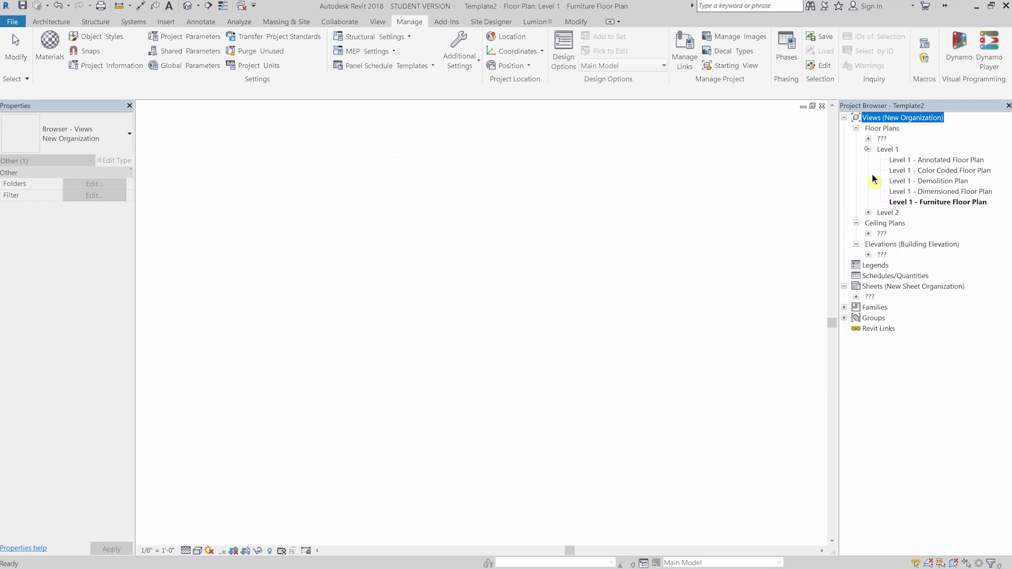
{"action": "left_click", "coordinate": [869, 213]}
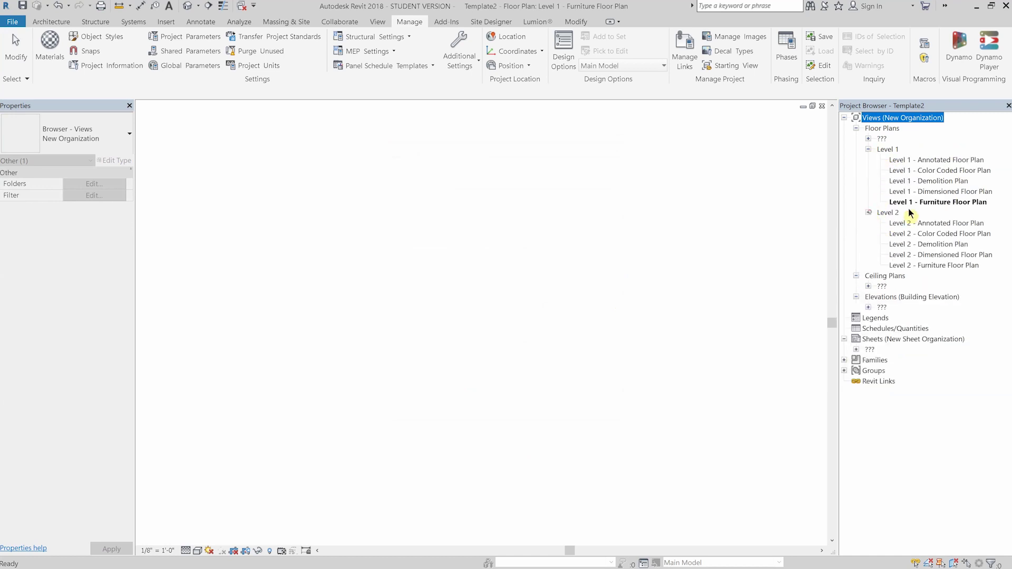
{"action": "left_click", "coordinate": [868, 139]}
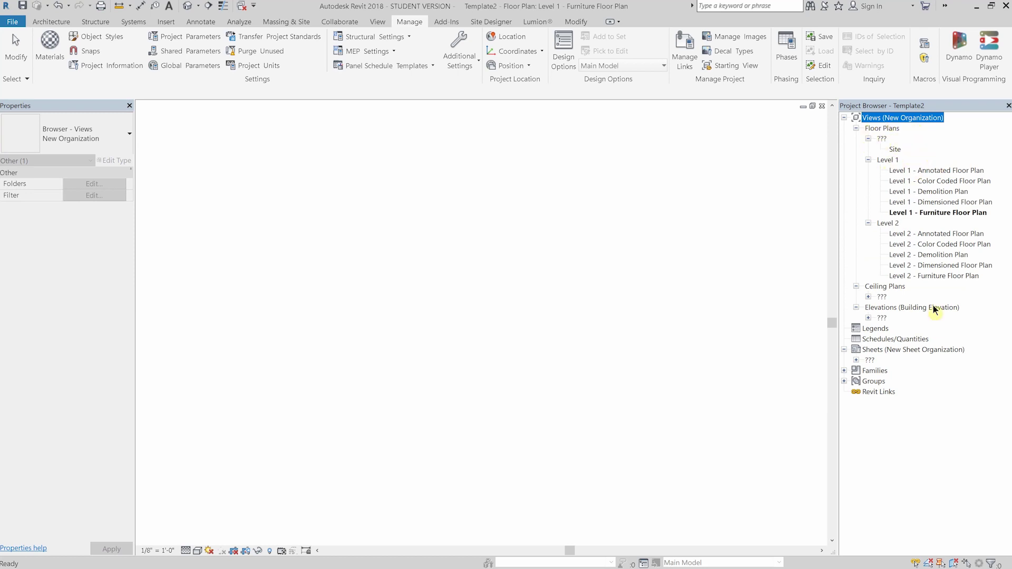
{"action": "left_click", "coordinate": [869, 318]}
{"action": "left_click", "coordinate": [868, 297]}
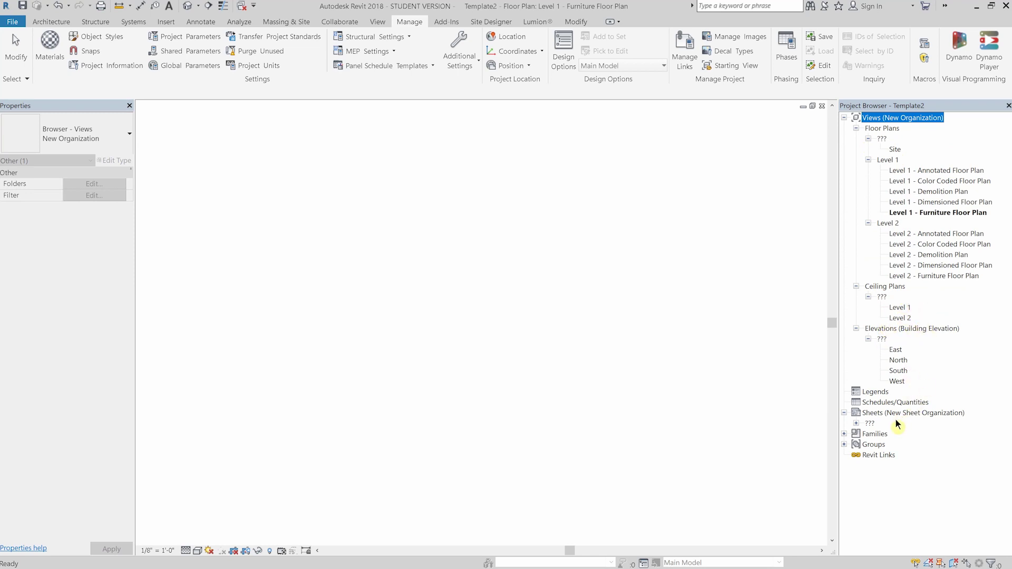
Step: Set the Sheet Category of sheet A101 to Presentation
{"action": "left_click", "coordinate": [855, 423]}
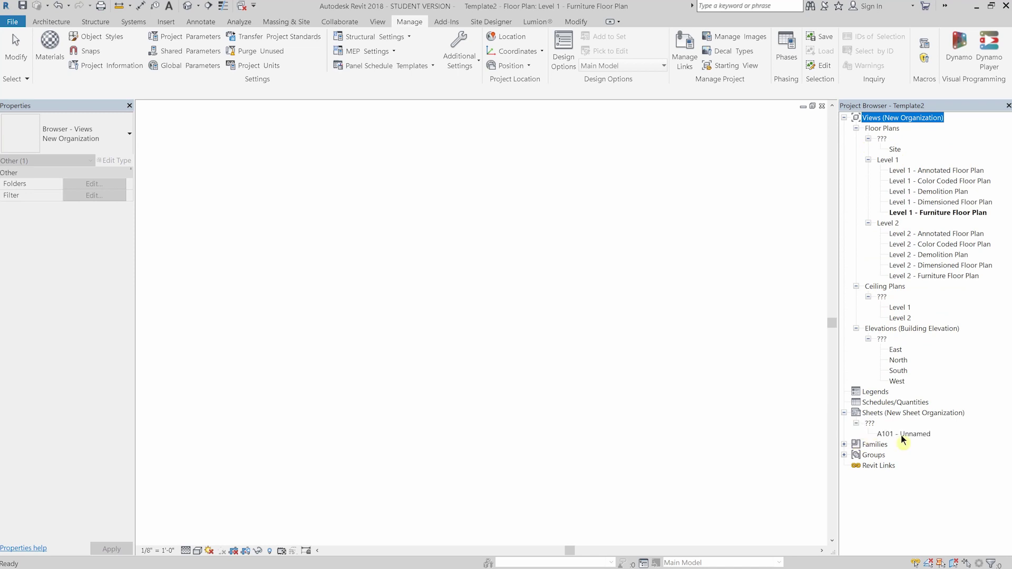
{"action": "left_click", "coordinate": [902, 434]}
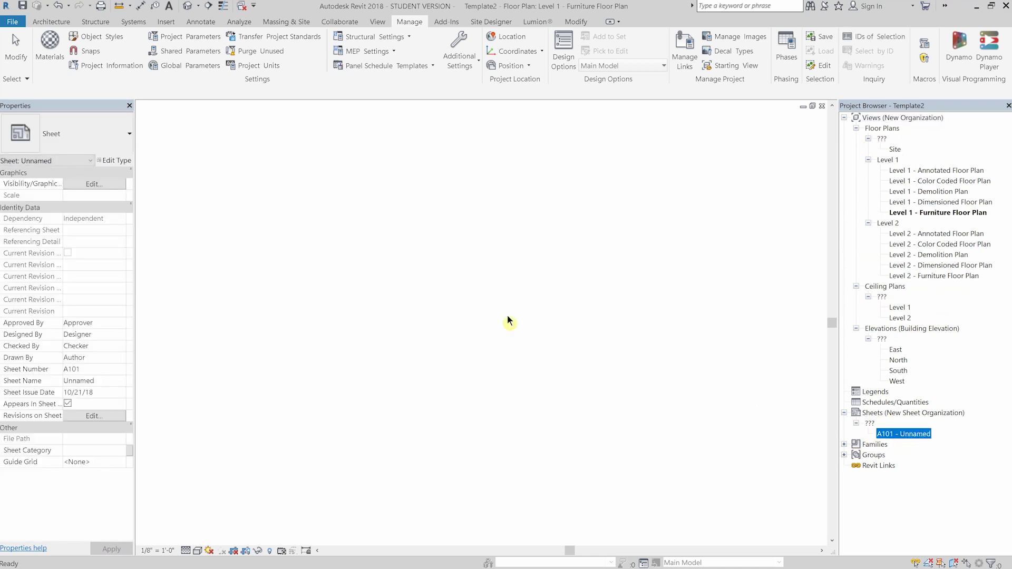
{"action": "left_click", "coordinate": [99, 450]}
{"action": "type", "text": "Presentation"}
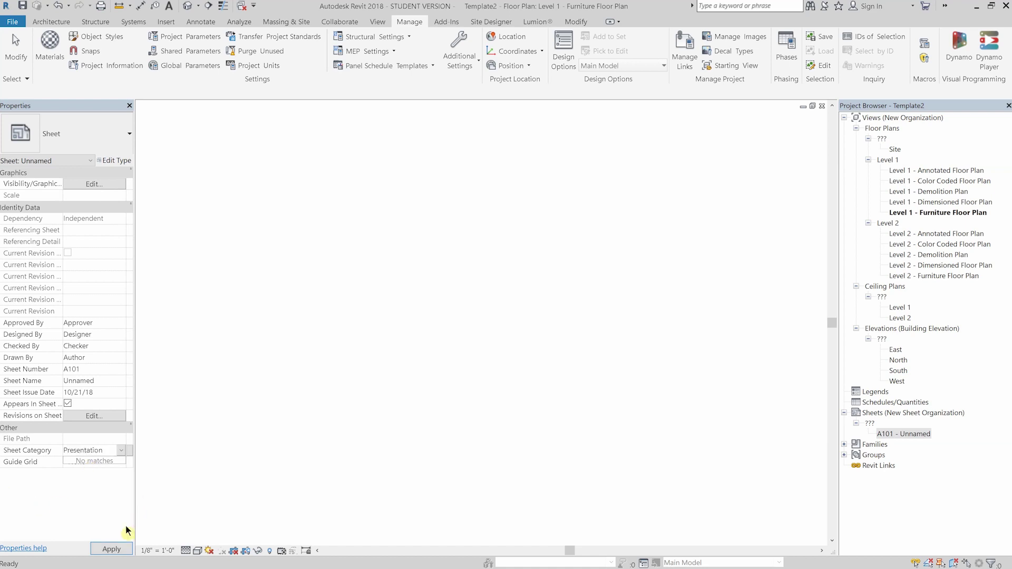
{"action": "left_click", "coordinate": [111, 549]}
{"action": "left_click", "coordinate": [477, 398]}
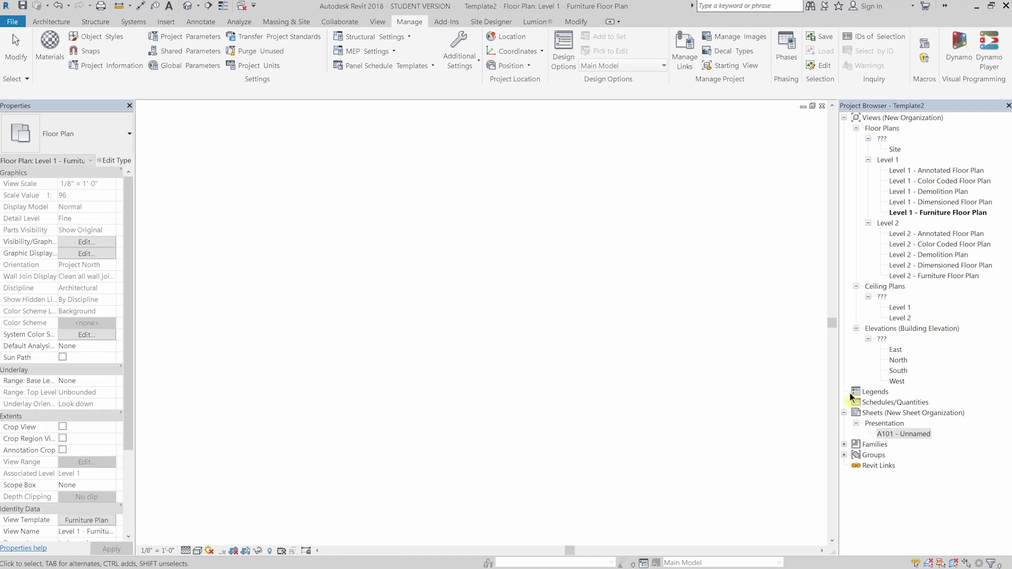
Step: Create a new sheet with the E1 30 x 42 Horizontal titleblock
{"action": "right_click", "coordinate": [892, 415]}
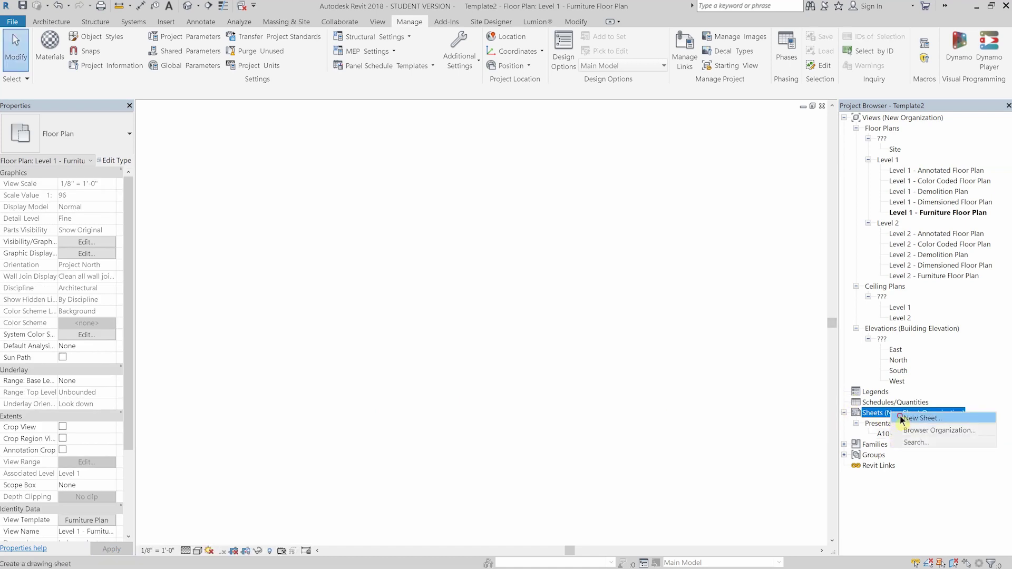
{"action": "left_click", "coordinate": [902, 417]}
{"action": "left_click", "coordinate": [450, 182]}
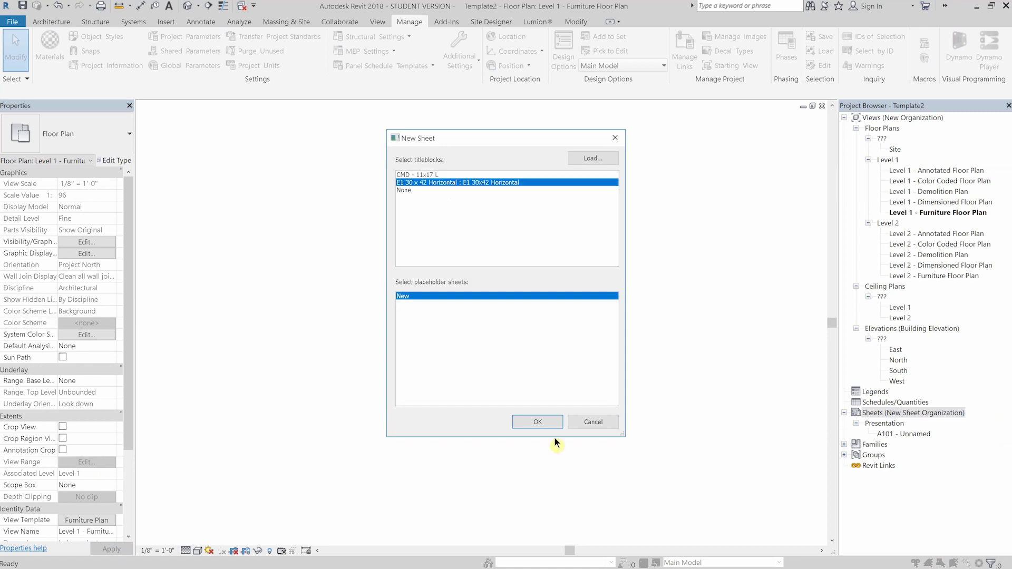
{"action": "left_click", "coordinate": [537, 420]}
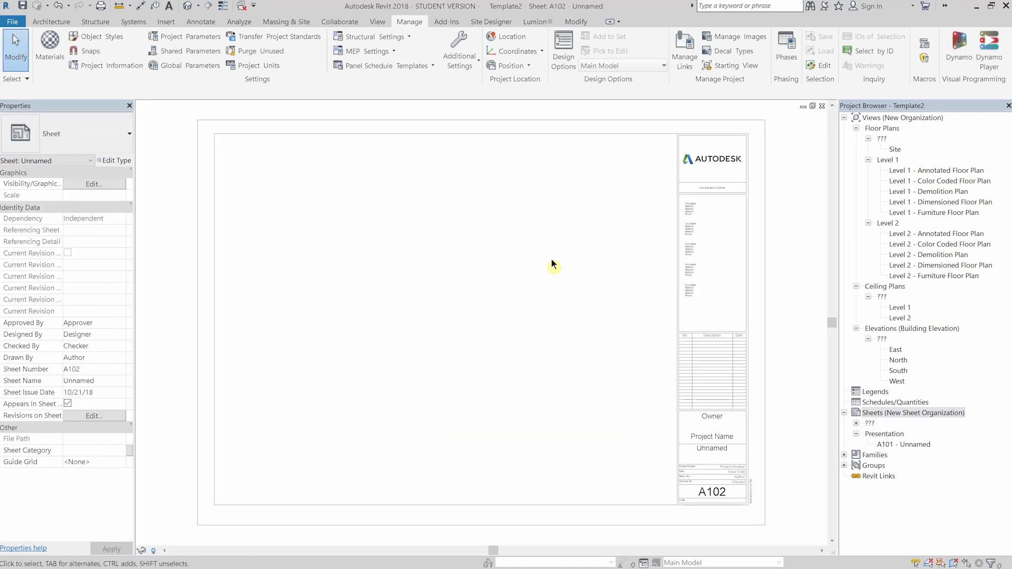
Step: Set the Sheet Category of sheet A102 to Construction Doc and expand its group in the project browser
{"action": "left_click", "coordinate": [114, 451]}
{"action": "type", "text": "Construction D"}
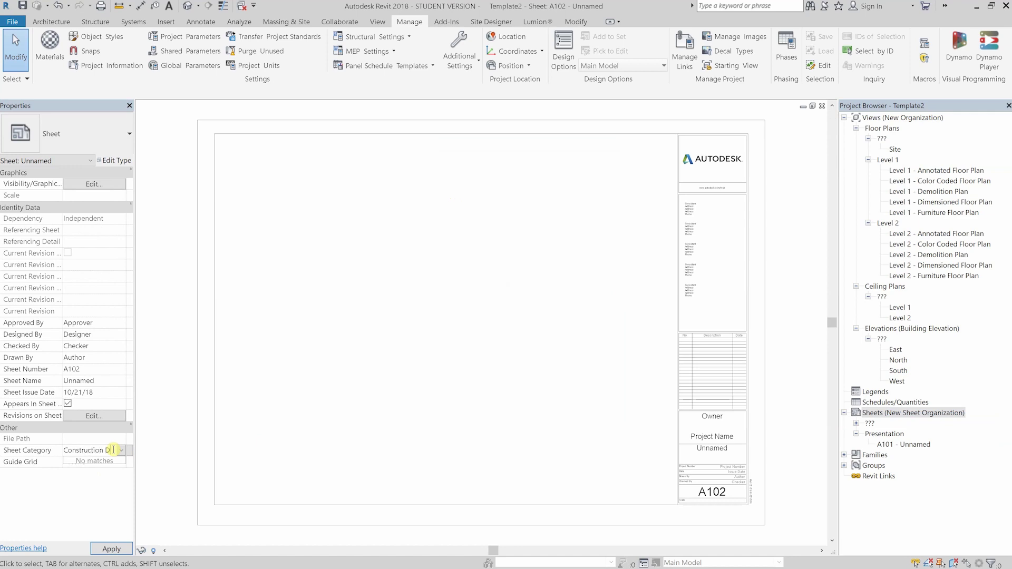
{"action": "left_click", "coordinate": [112, 548]}
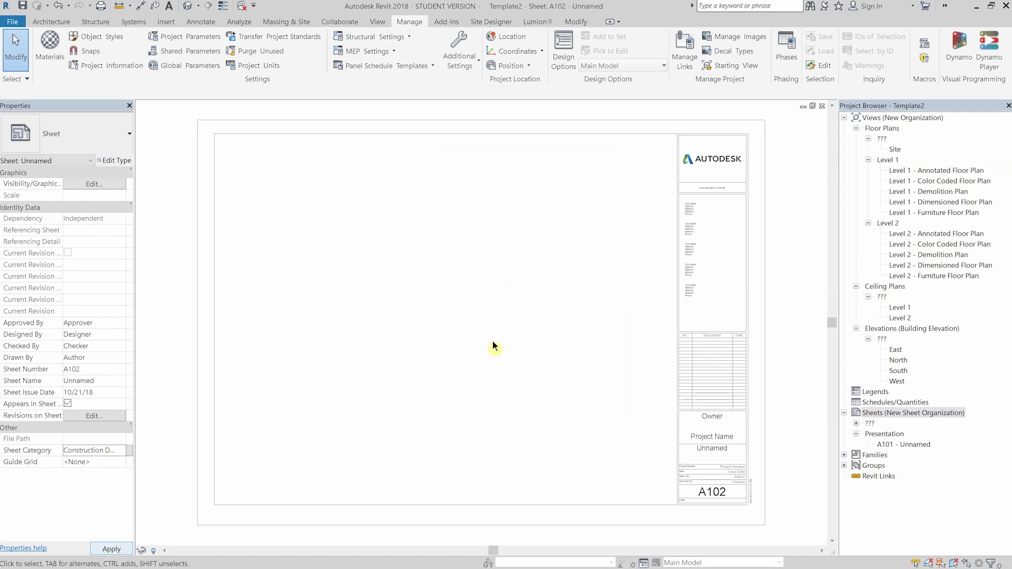
{"action": "left_click", "coordinate": [854, 425]}
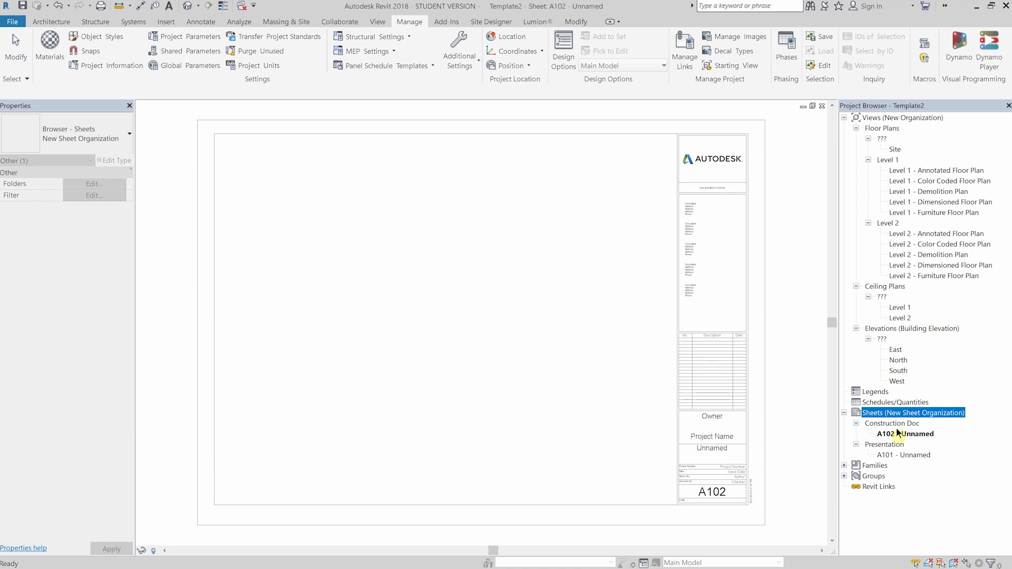
Step: Open the Level 1 - Annotated Floor Plan view and save the file as a template named "New Template" on the Desktop
{"action": "double_click", "coordinate": [931, 171]}
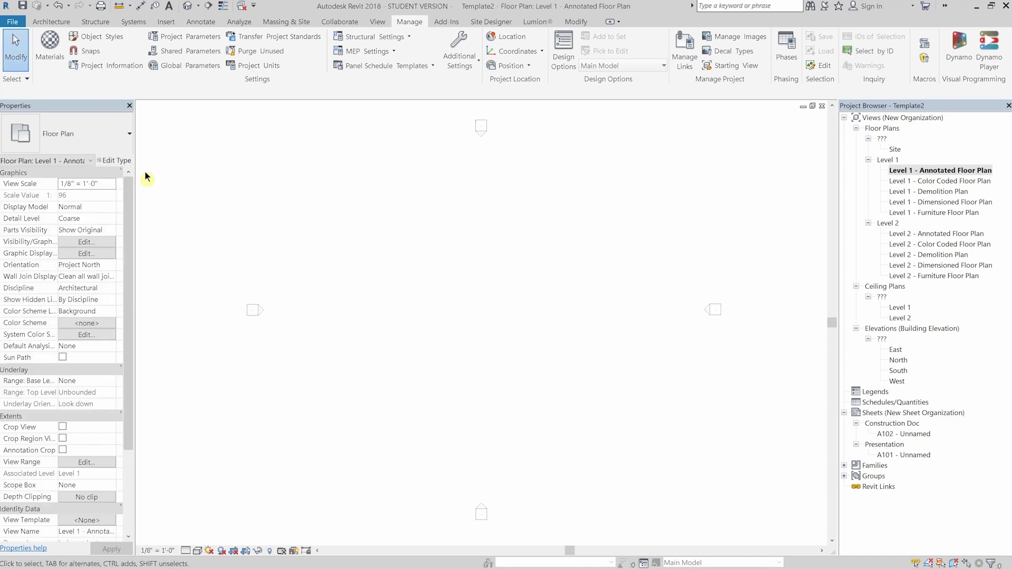
{"action": "left_click", "coordinate": [12, 23]}
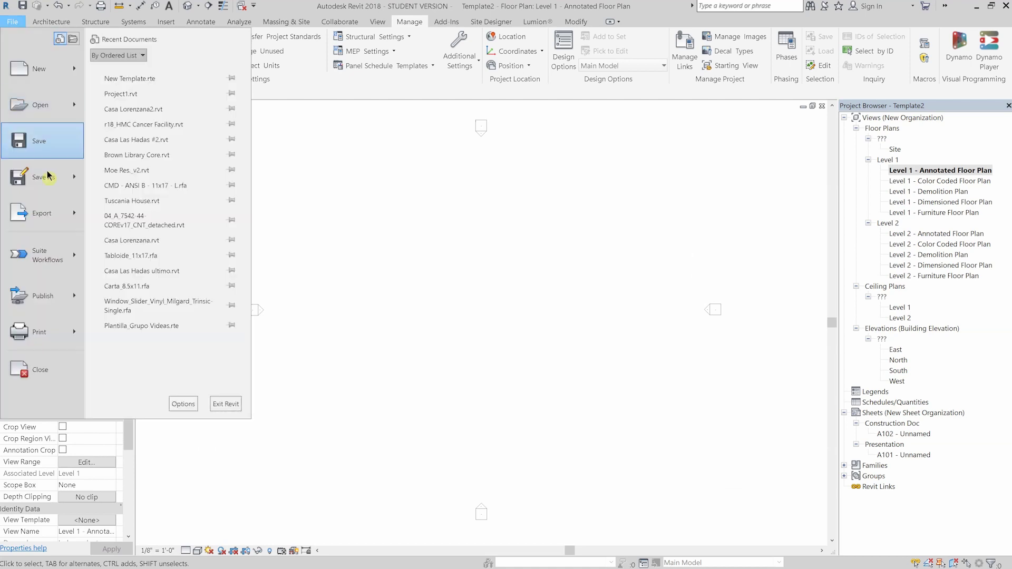
{"action": "mouse_move", "coordinate": [47, 173]}
{"action": "left_click", "coordinate": [195, 161]}
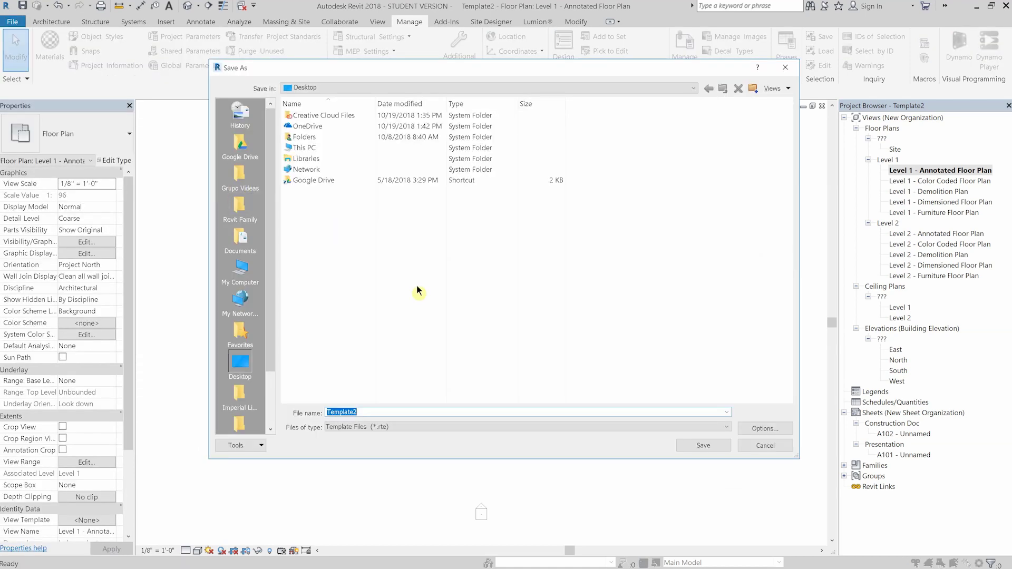
{"action": "type", "text": "New Template"}
{"action": "left_click", "coordinate": [705, 445]}
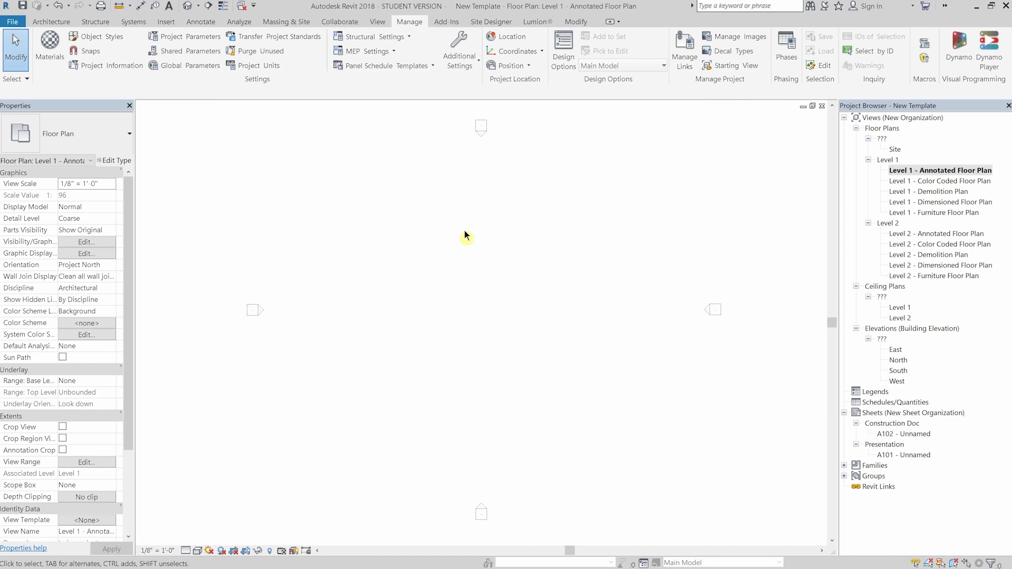
Step: Close the template and create a new project based on New Template.rte from the Desktop
{"action": "left_click", "coordinate": [822, 106]}
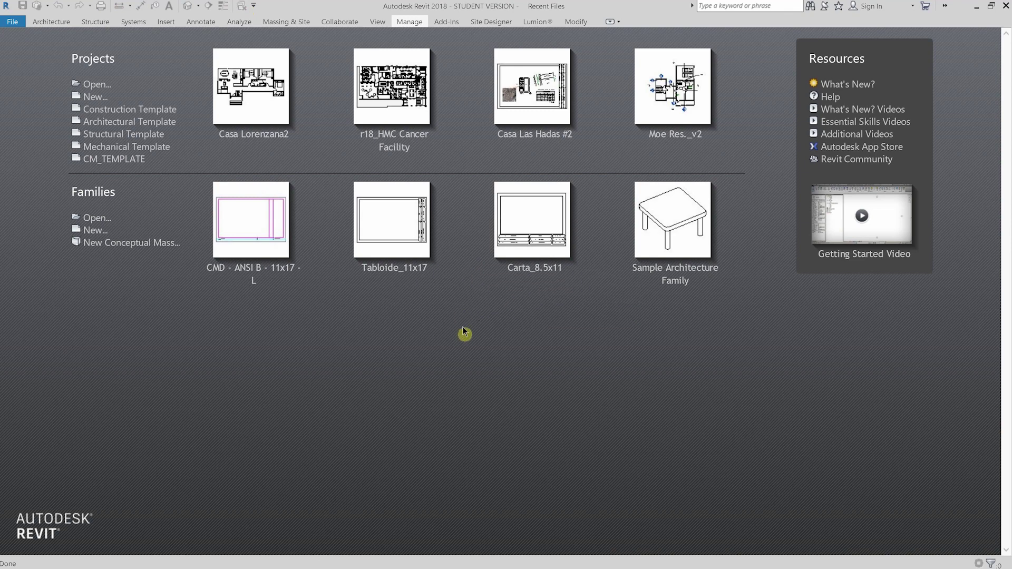
{"action": "left_click", "coordinate": [99, 98]}
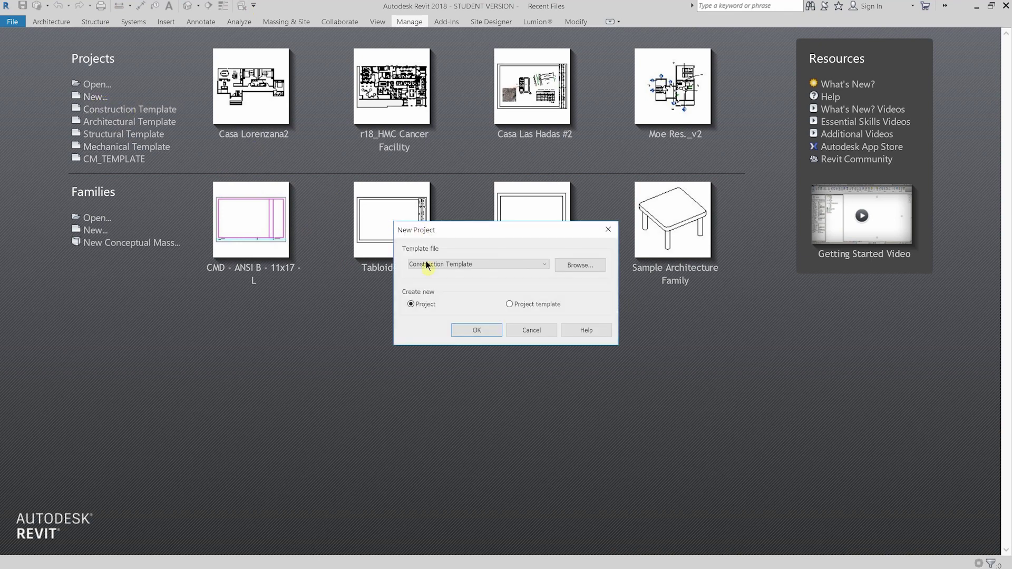
{"action": "left_click", "coordinate": [581, 266]}
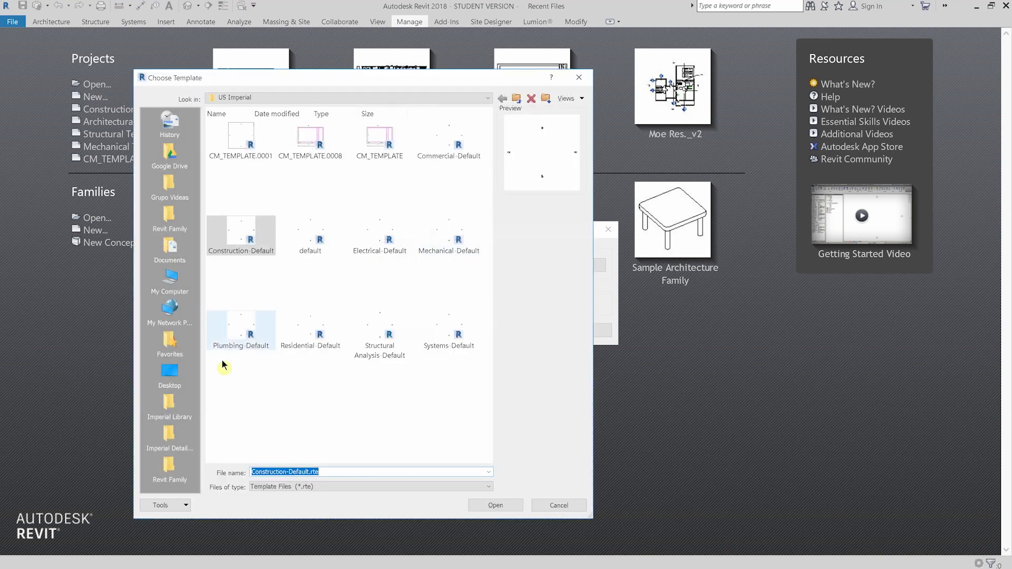
{"action": "left_click", "coordinate": [171, 372]}
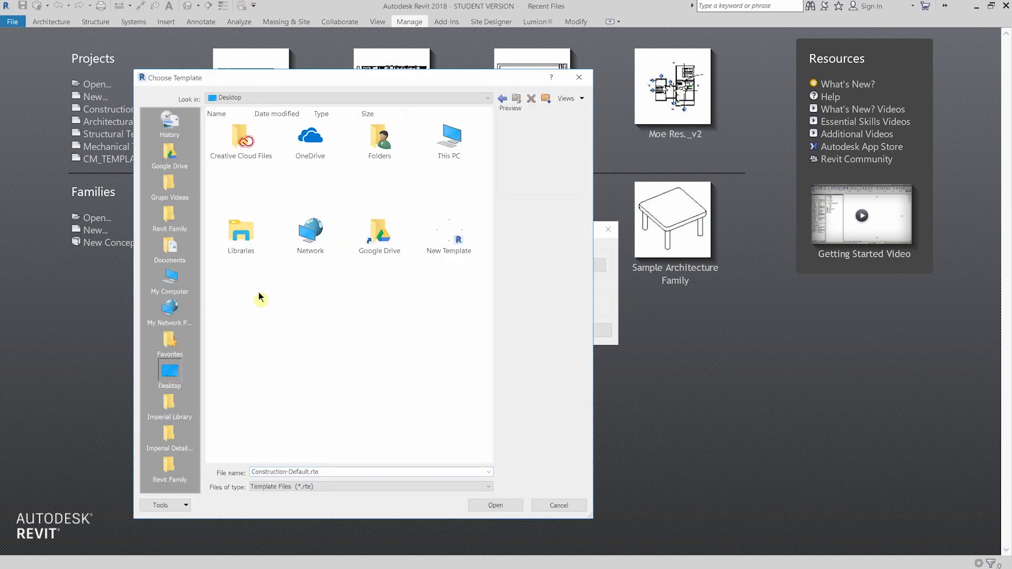
{"action": "left_click", "coordinate": [449, 235]}
{"action": "left_click", "coordinate": [495, 505]}
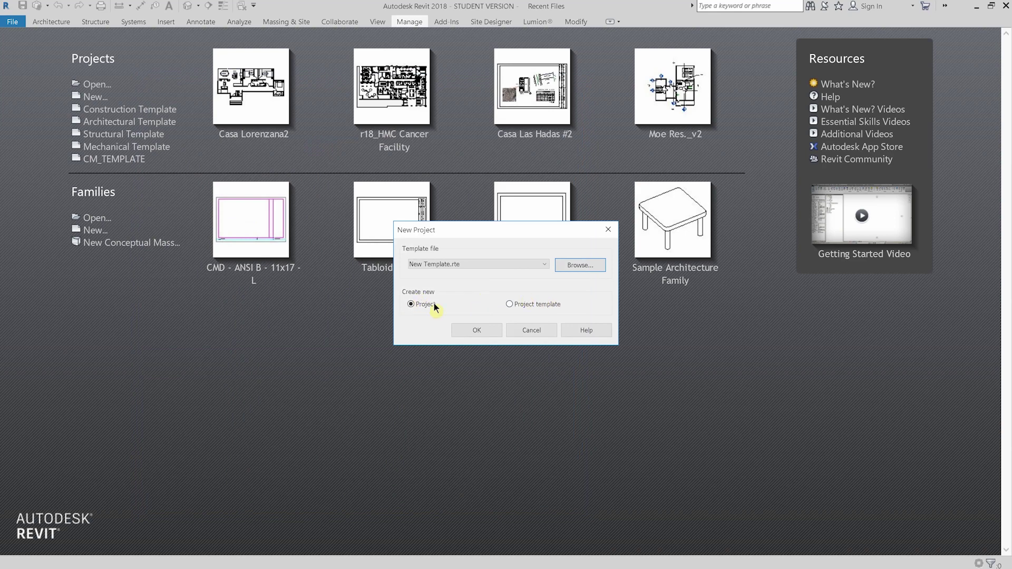
{"action": "left_click", "coordinate": [474, 330]}
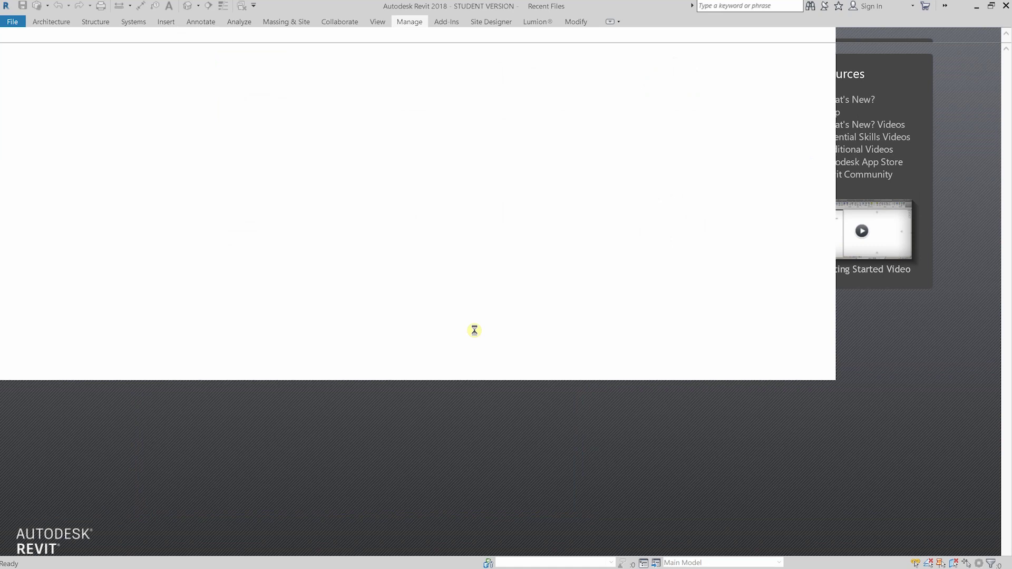